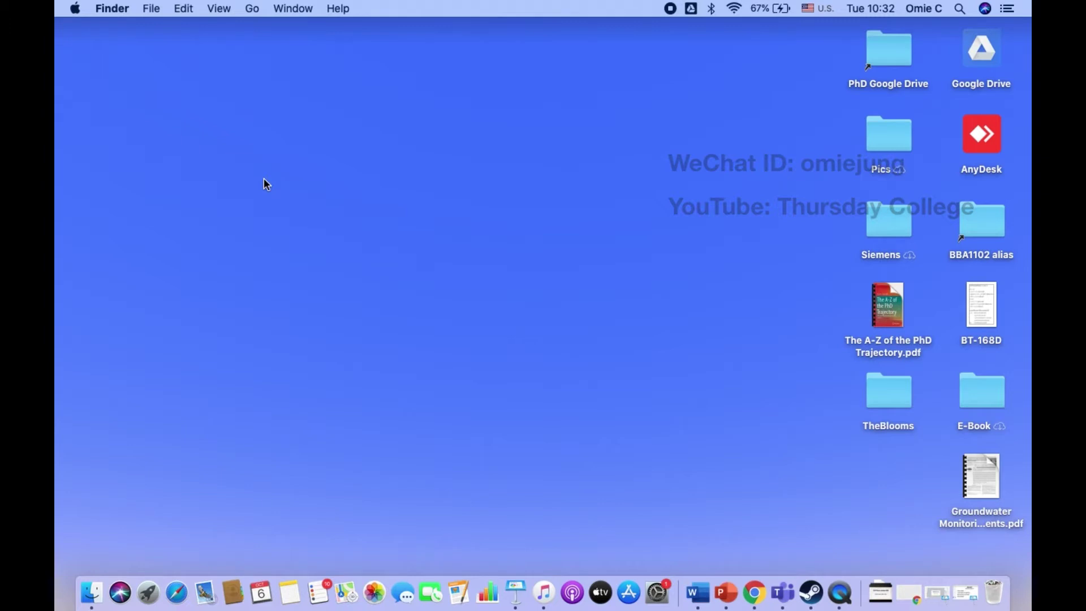
# Step: Create a new folder named Temp on the desktop and open it
pyautogui.rightClick(355, 125)
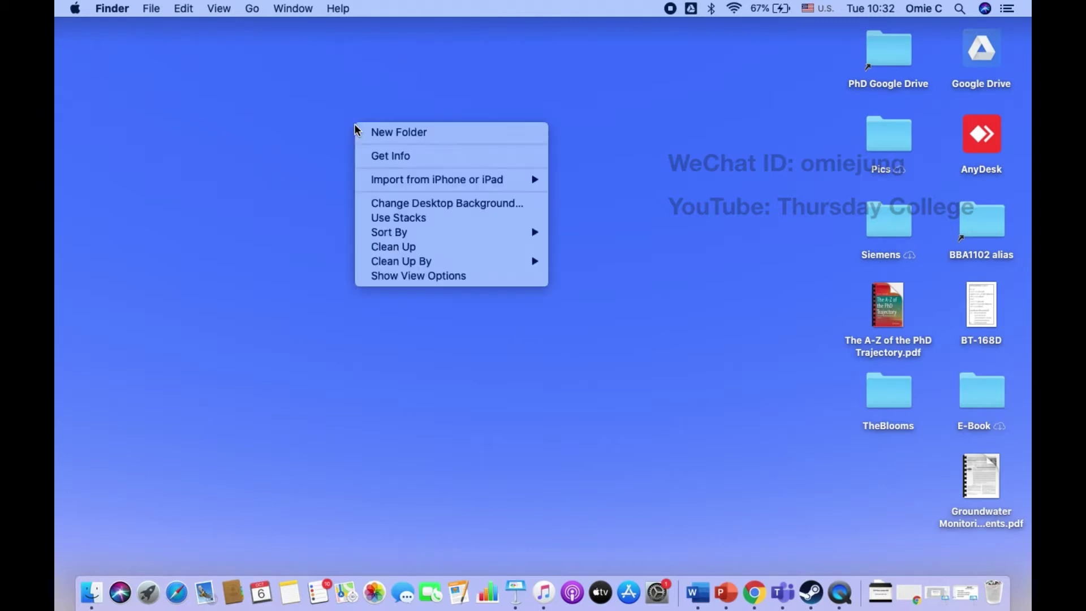
pyautogui.click(372, 131)
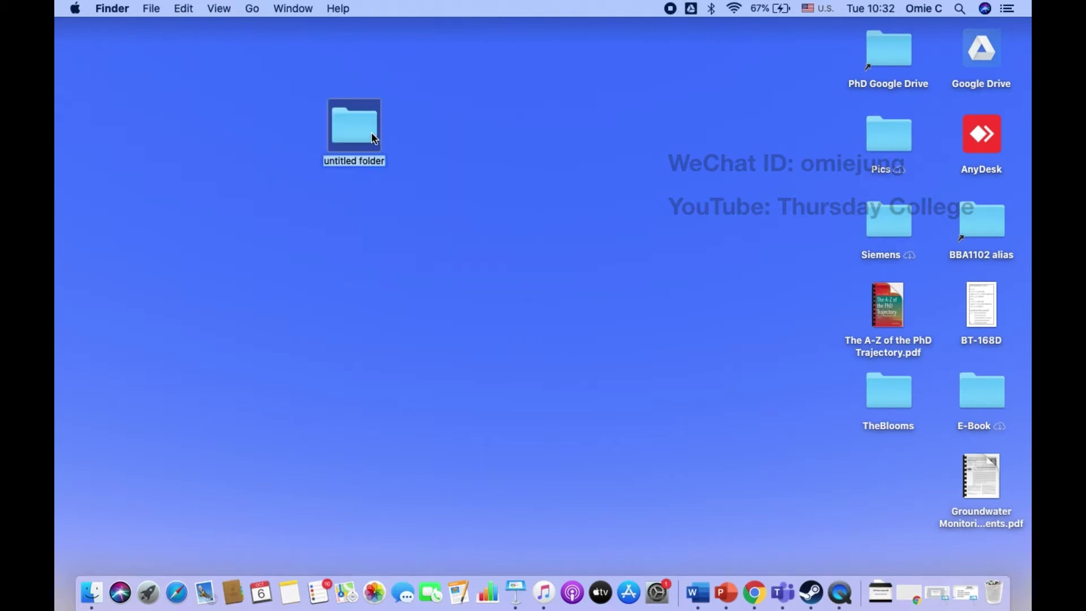
pyautogui.write('Temp')
pyautogui.press('Return')
pyautogui.doubleClick(368, 131)
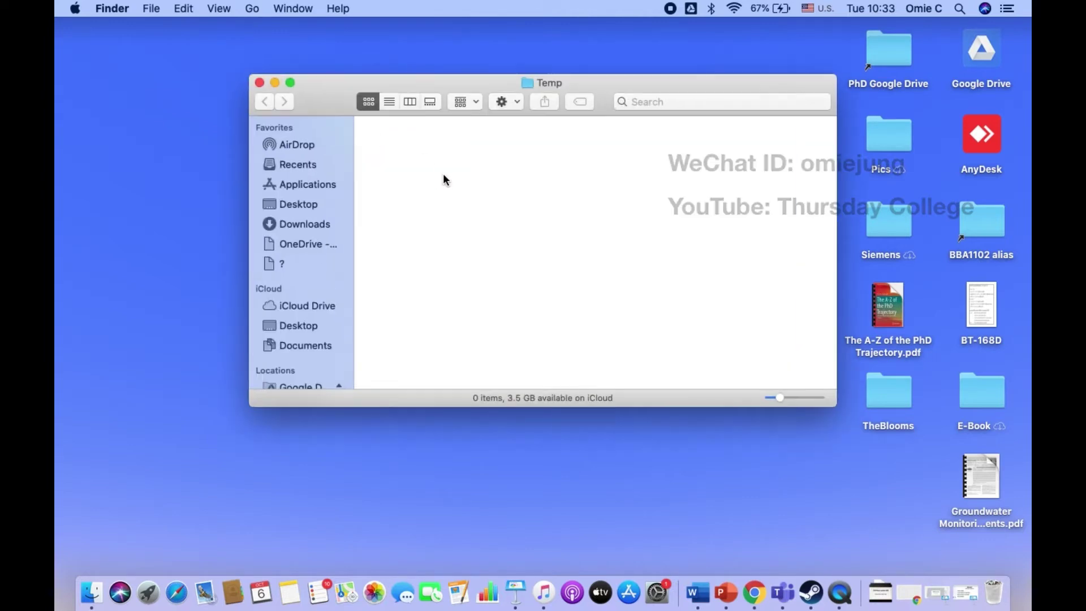
# Step: Create a folder named Work1 inside Temp and open it
pyautogui.rightClick(444, 179)
pyautogui.click(463, 181)
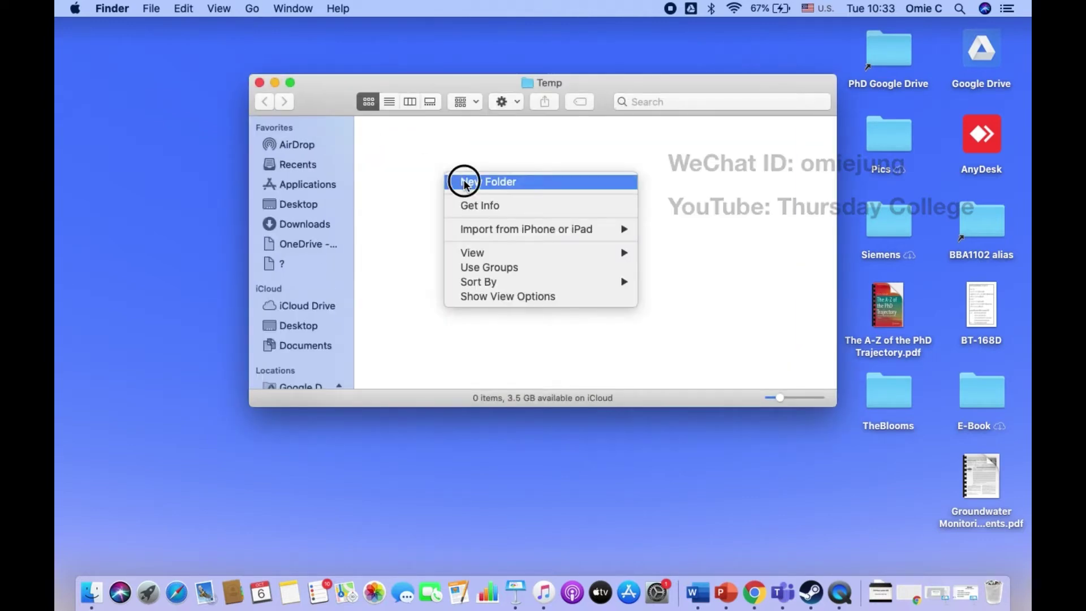
pyautogui.write('Work1')
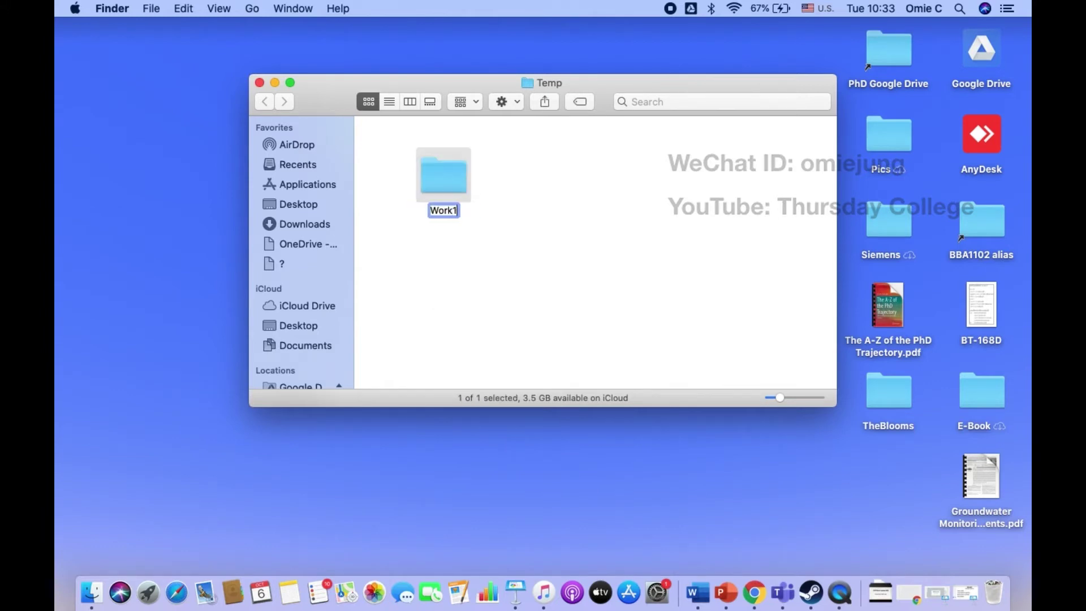
pyautogui.press('Return')
pyautogui.doubleClick(449, 186)
pyautogui.rightClick(458, 218)
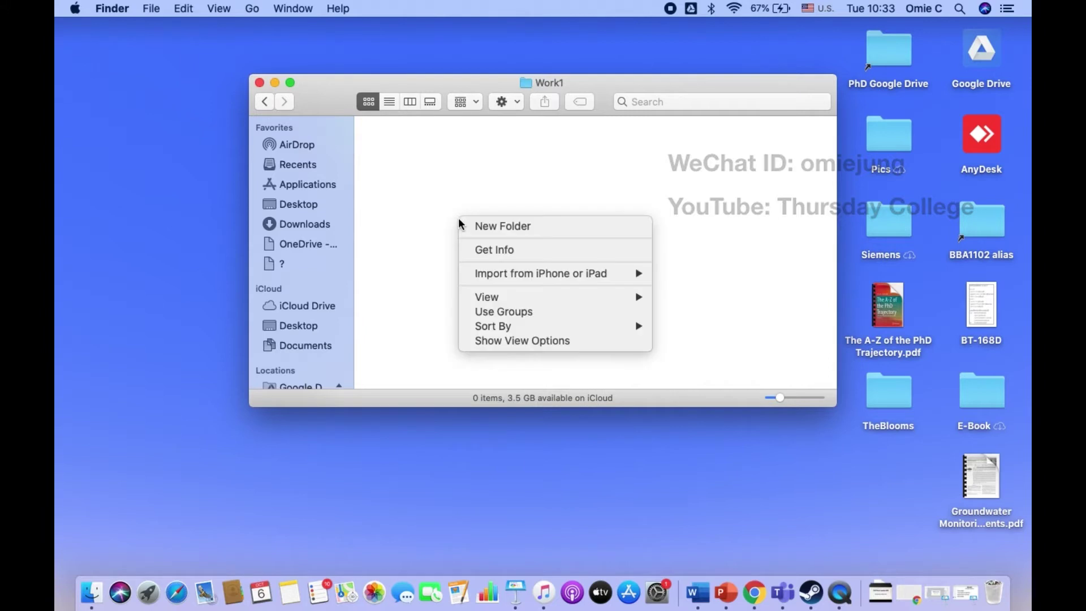
pyautogui.click(436, 223)
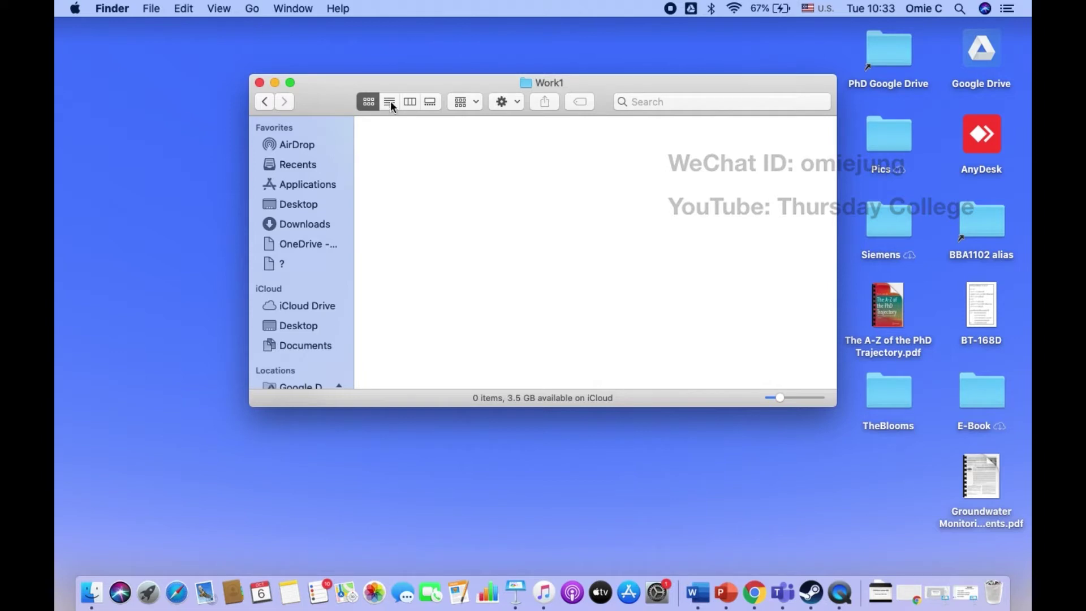
# Step: In column view, select Temp > Work1 and add a new folder named Work1-1 inside it
pyautogui.click(410, 101)
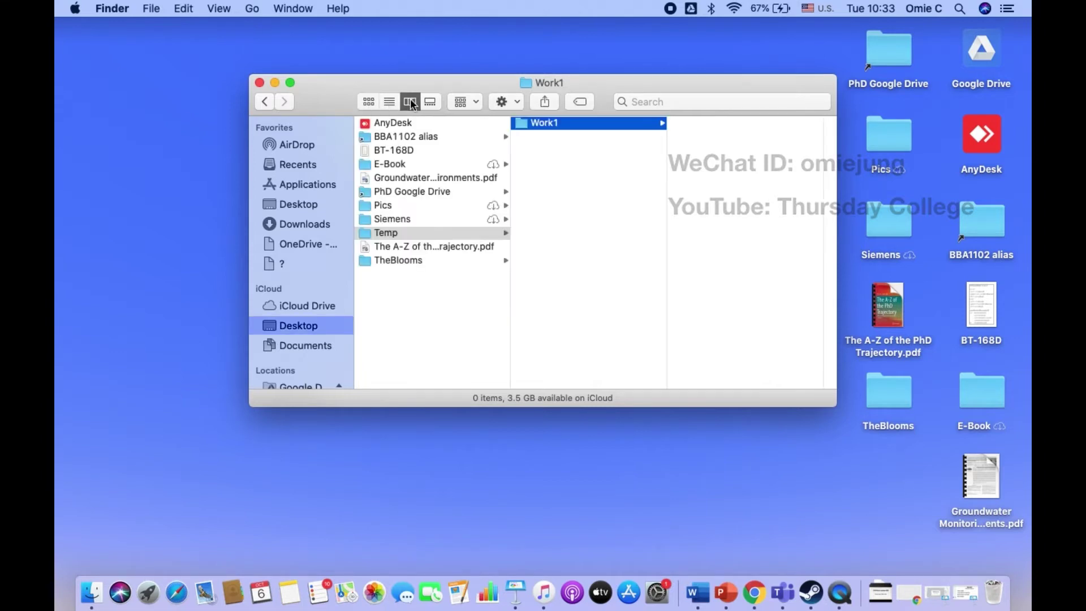
pyautogui.click(403, 232)
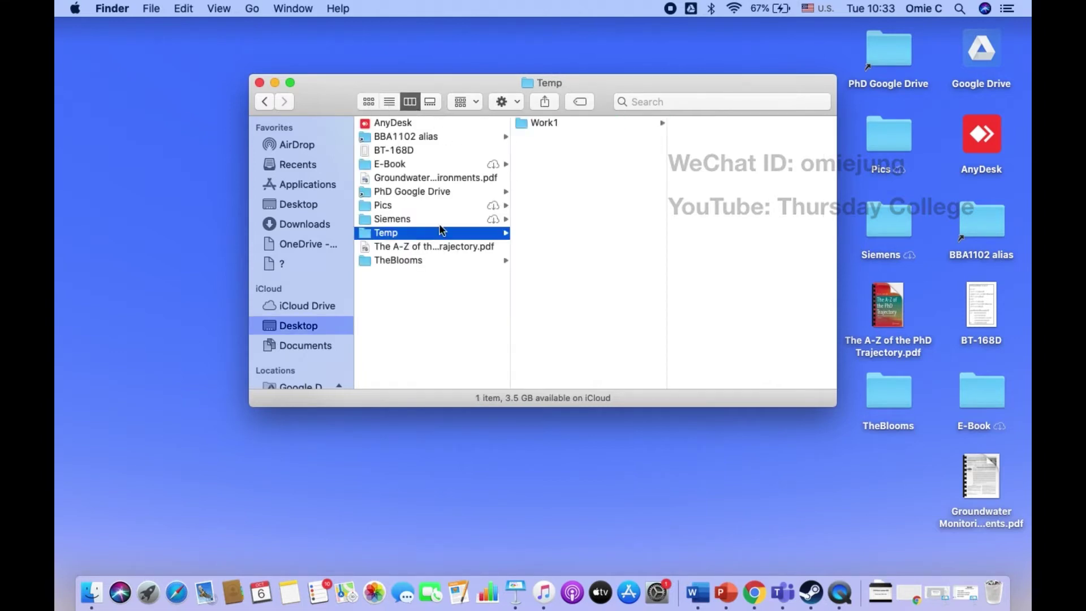
pyautogui.click(551, 125)
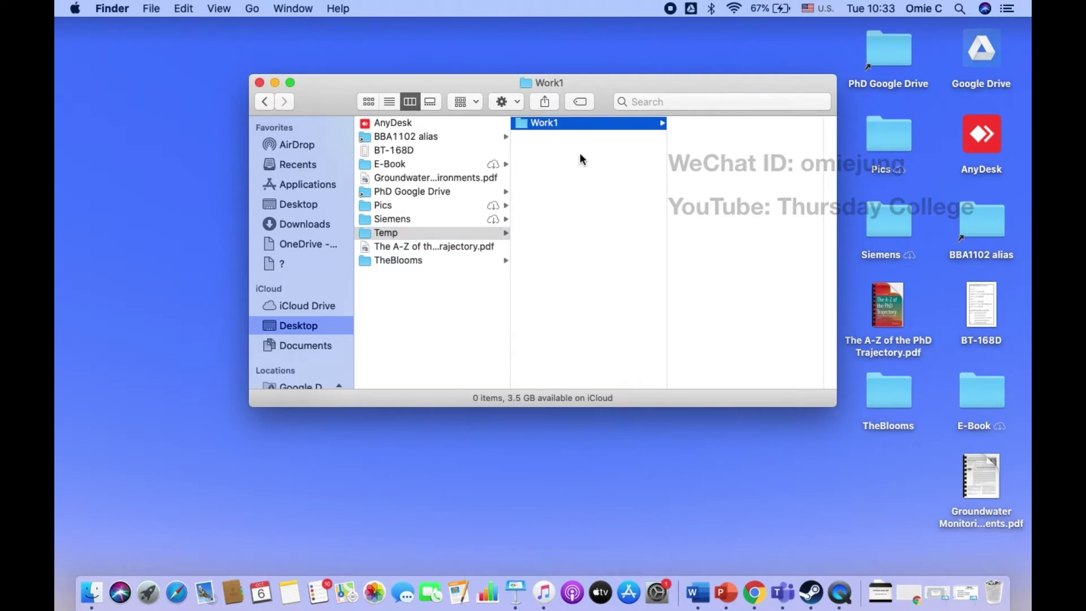
pyautogui.rightClick(729, 154)
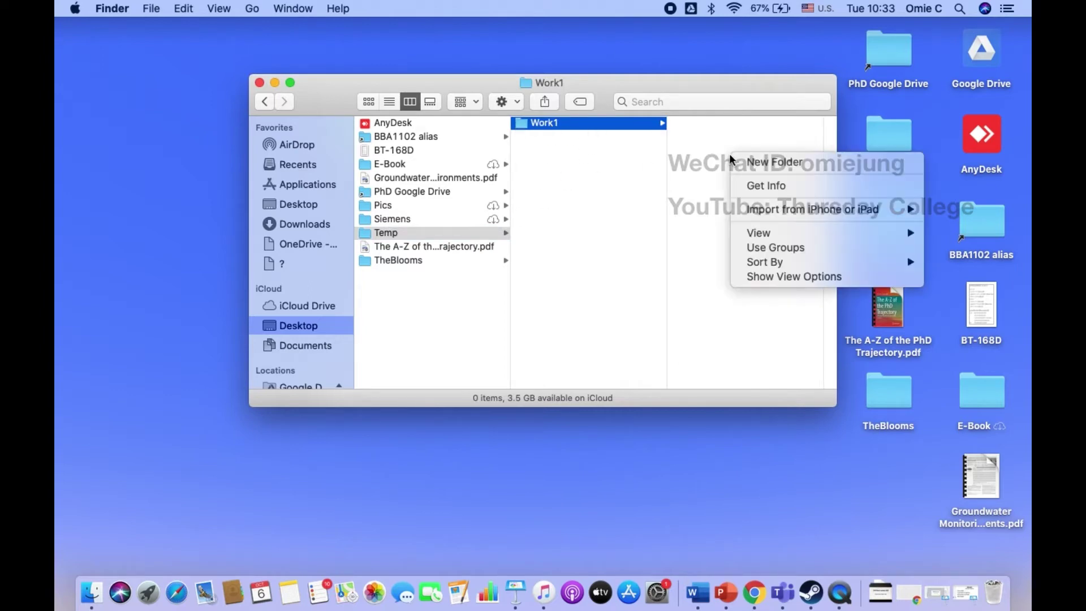
pyautogui.click(742, 161)
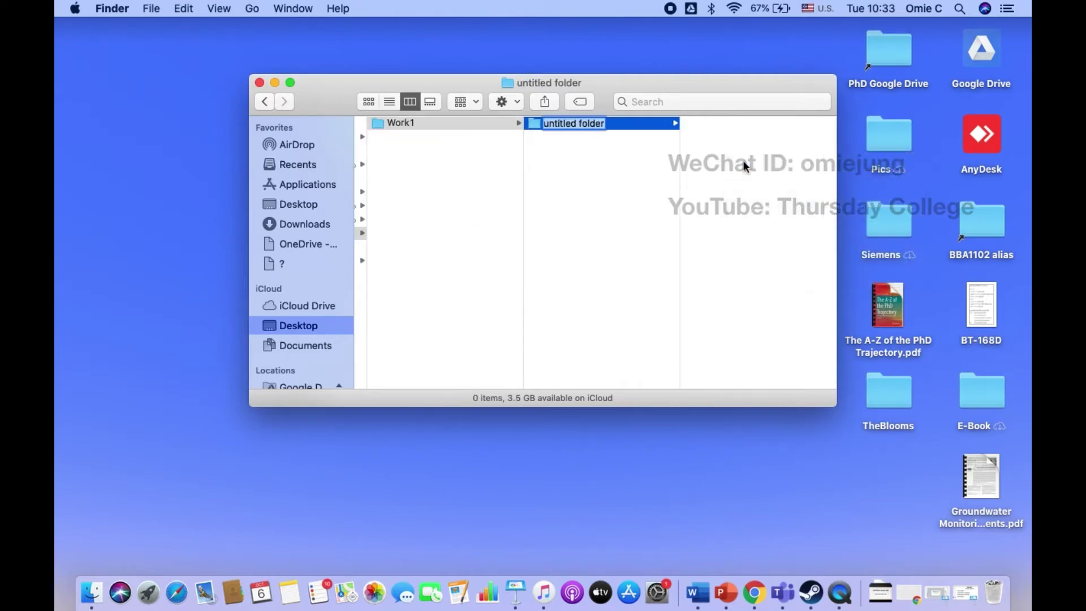
pyautogui.write('Work')
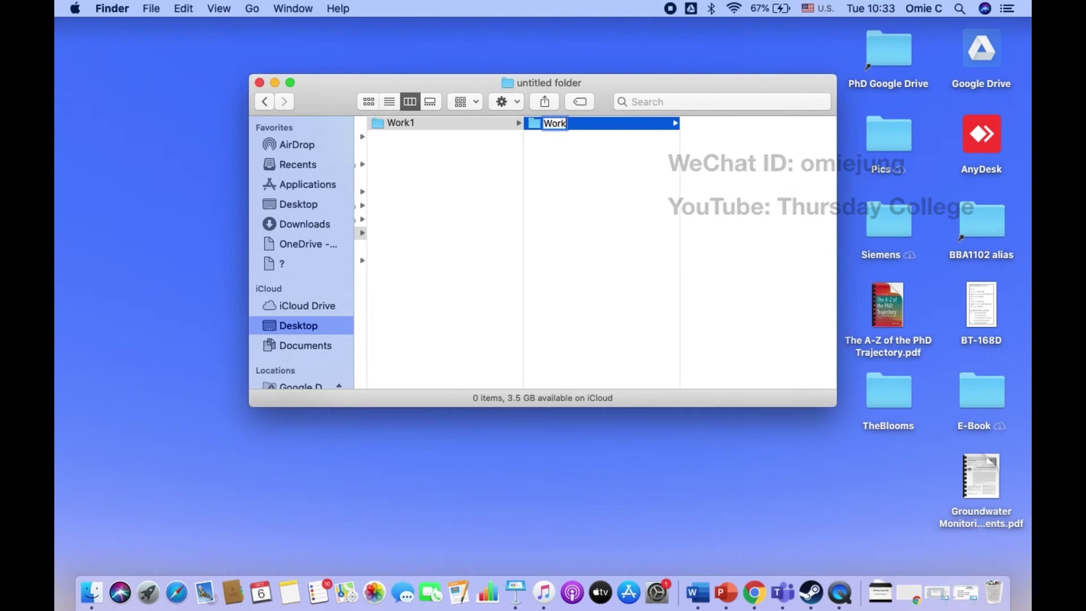
pyautogui.write('1-1')
pyautogui.press('Return')
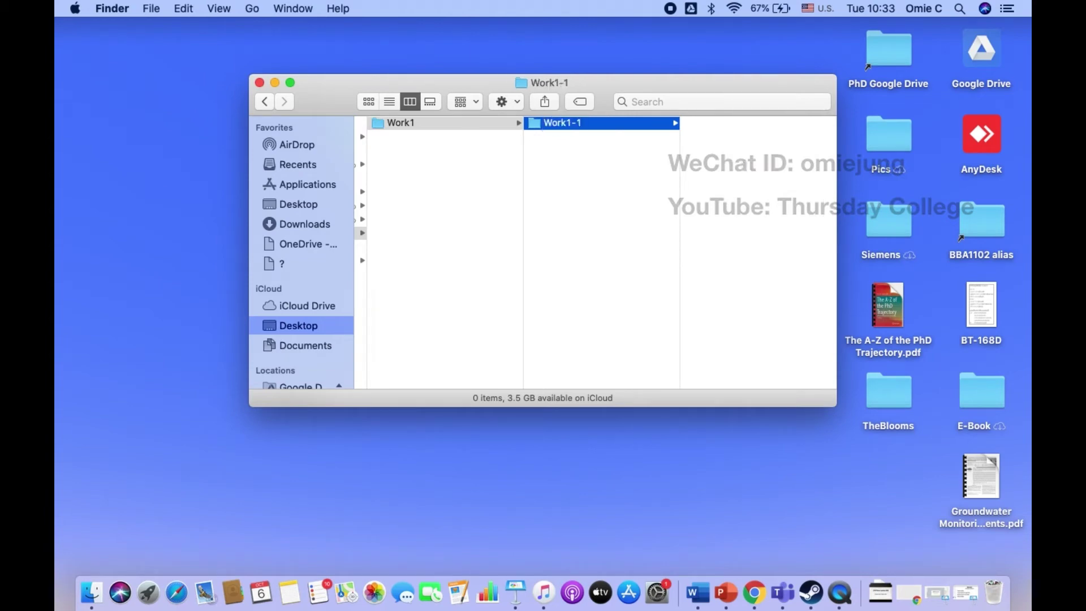
pyautogui.hscroll(-5, 508, 263)
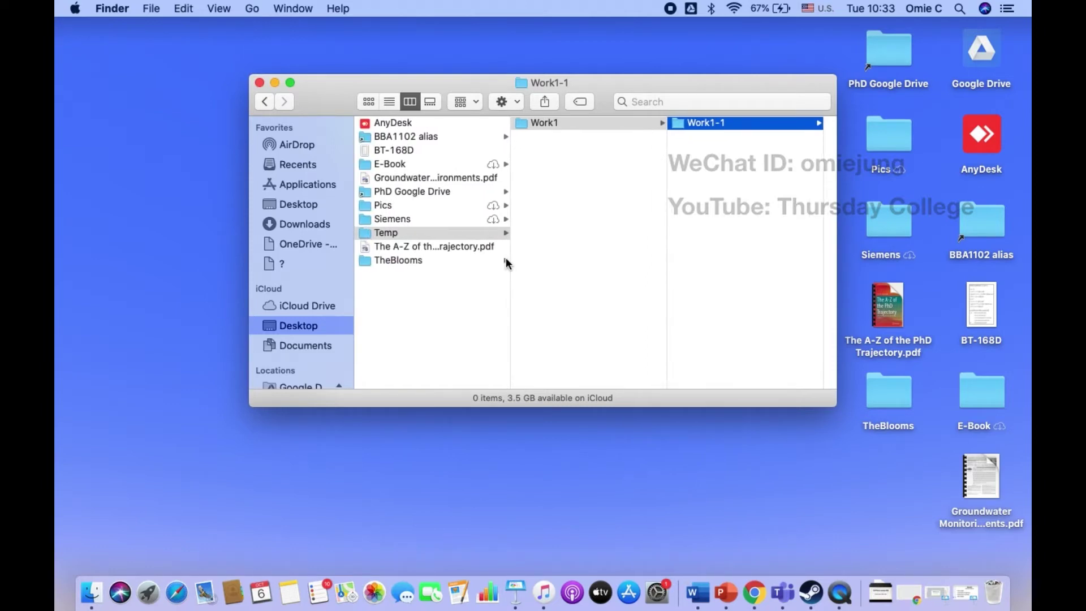
# Step: Open a new Chrome incognito window and go to drive.google.com
pyautogui.click(756, 592)
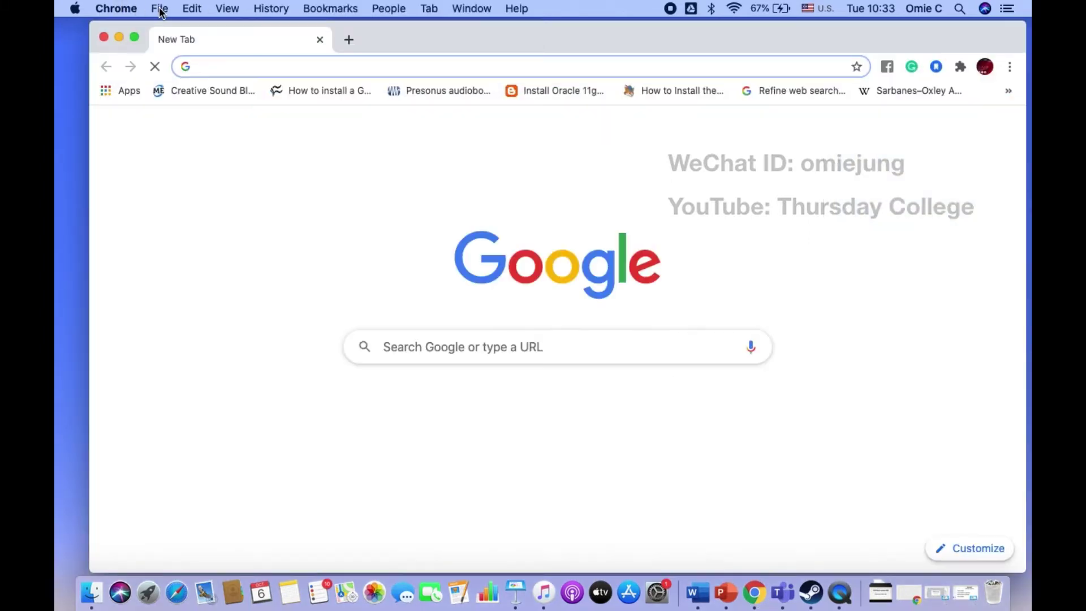
pyautogui.click(160, 10)
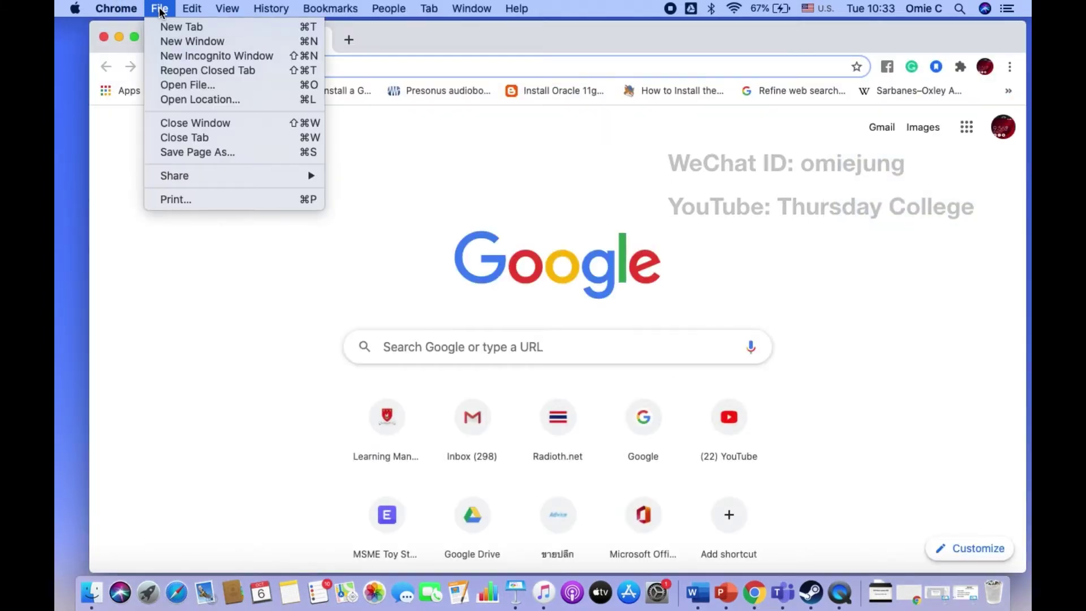
pyautogui.click(195, 55)
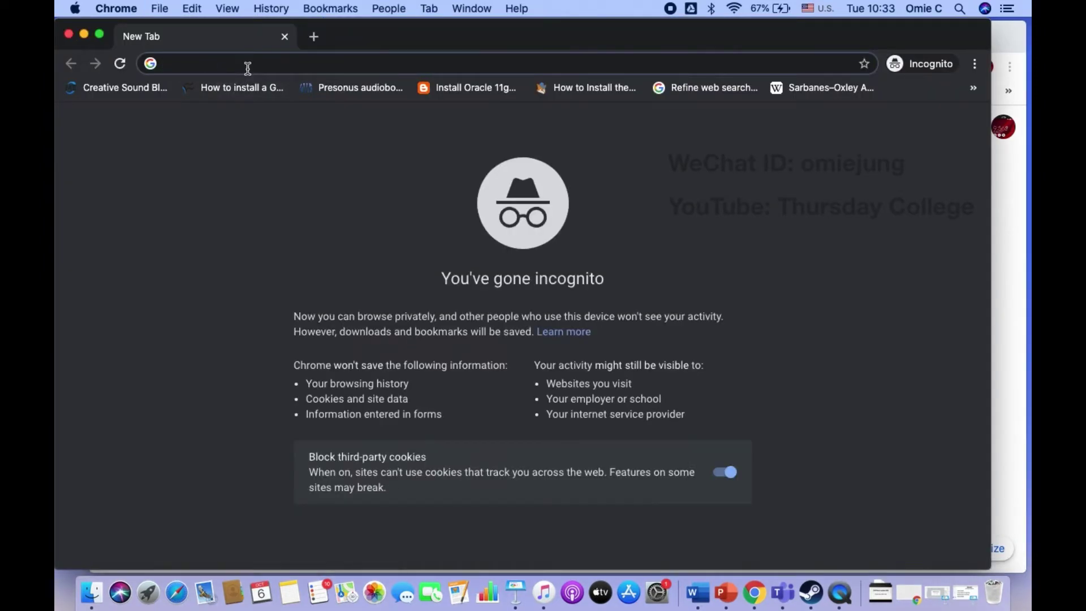
pyautogui.write('drive.google.com')
pyautogui.press('Return')
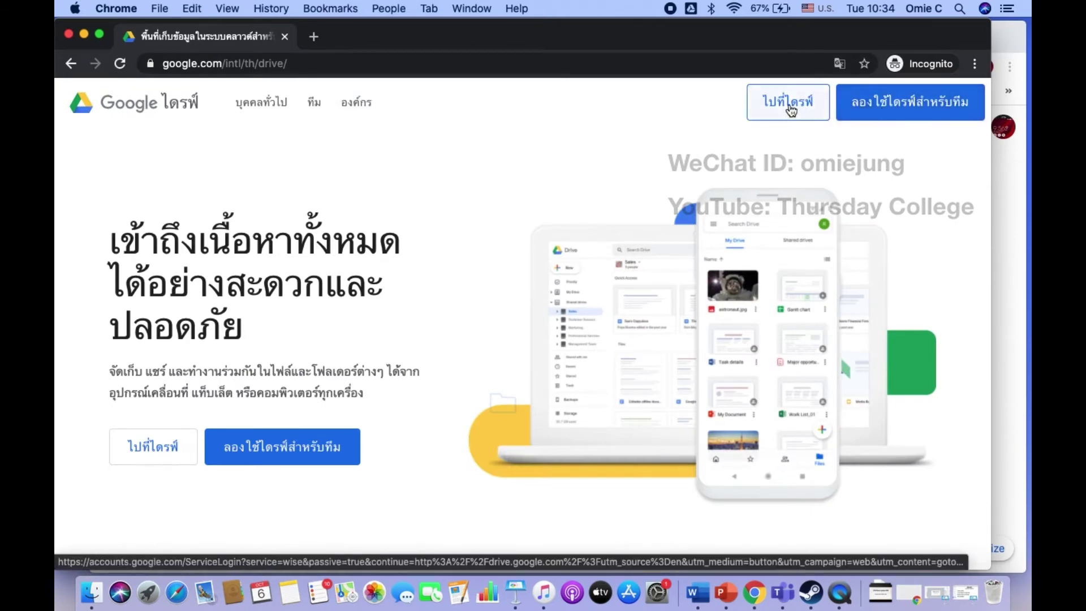
# Step: Go to Drive and submit the university e-mail address to start signing in
pyautogui.click(789, 105)
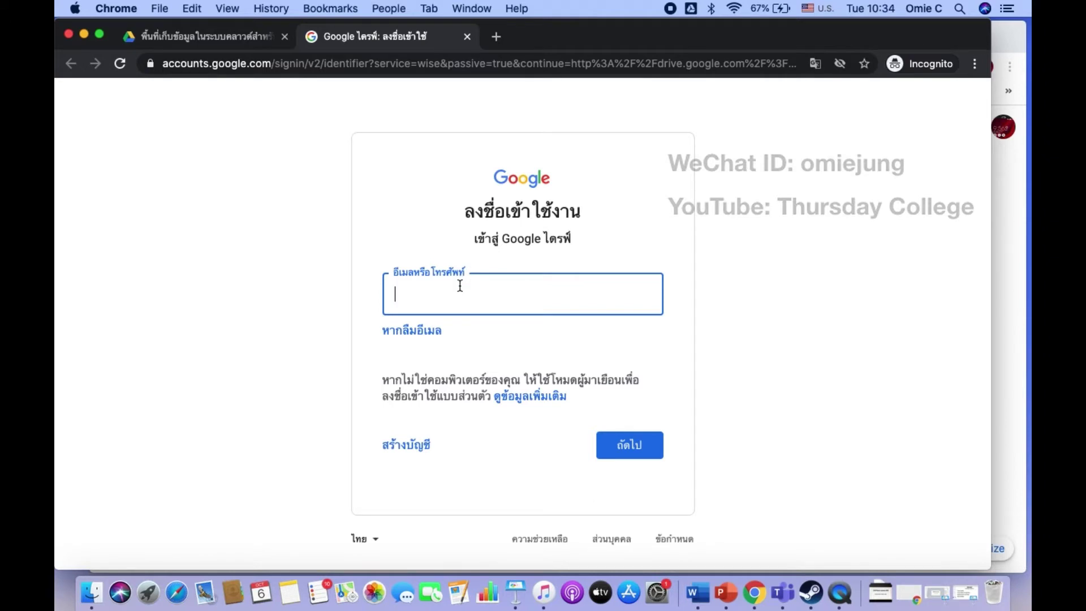
pyautogui.write('d')
pyautogui.press('BackSpace')
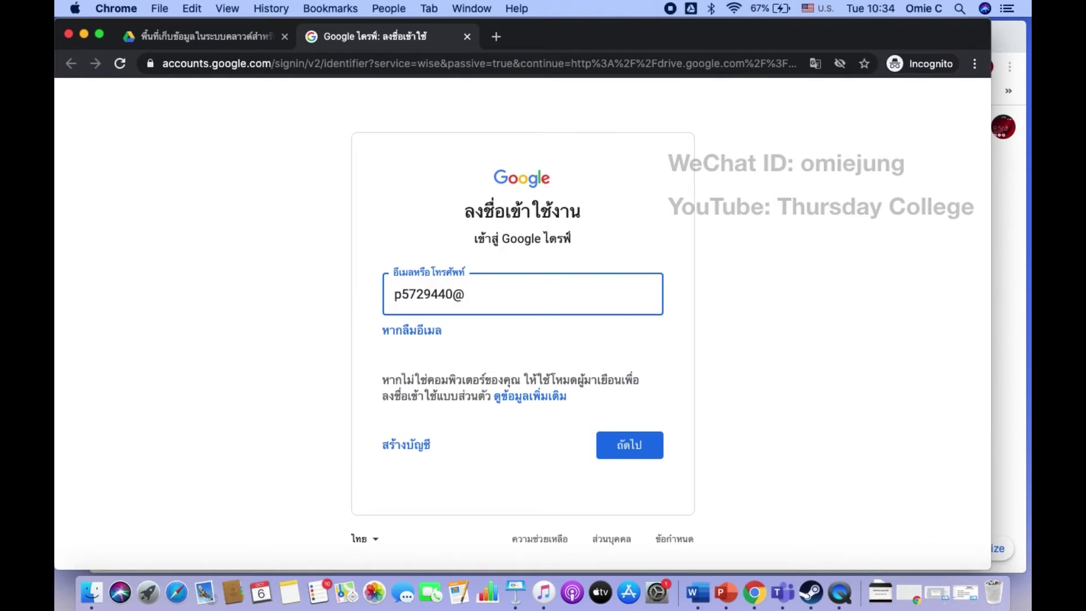
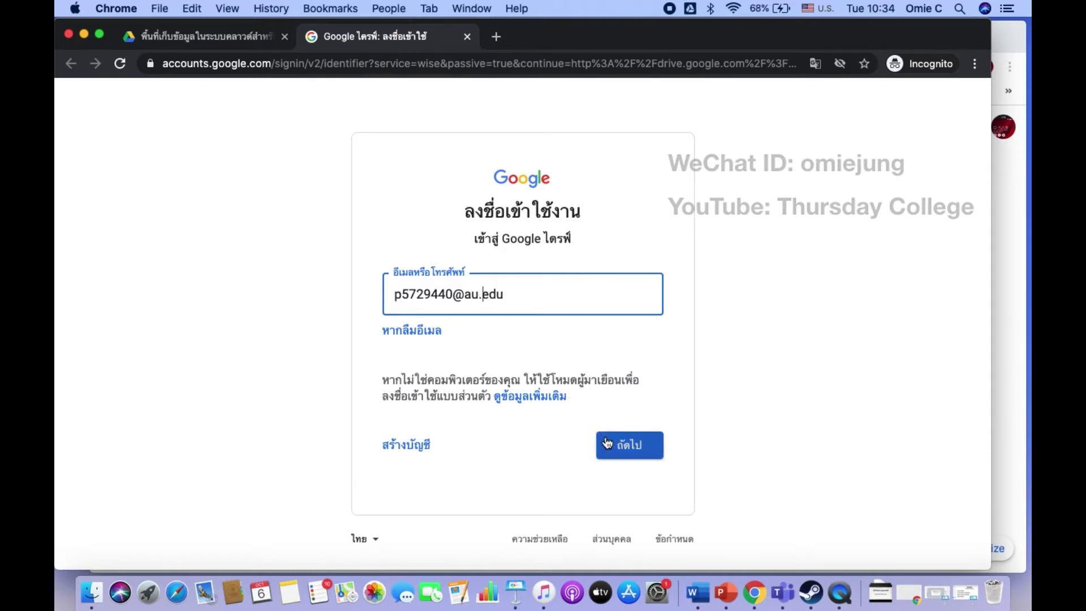
pyautogui.click(607, 443)
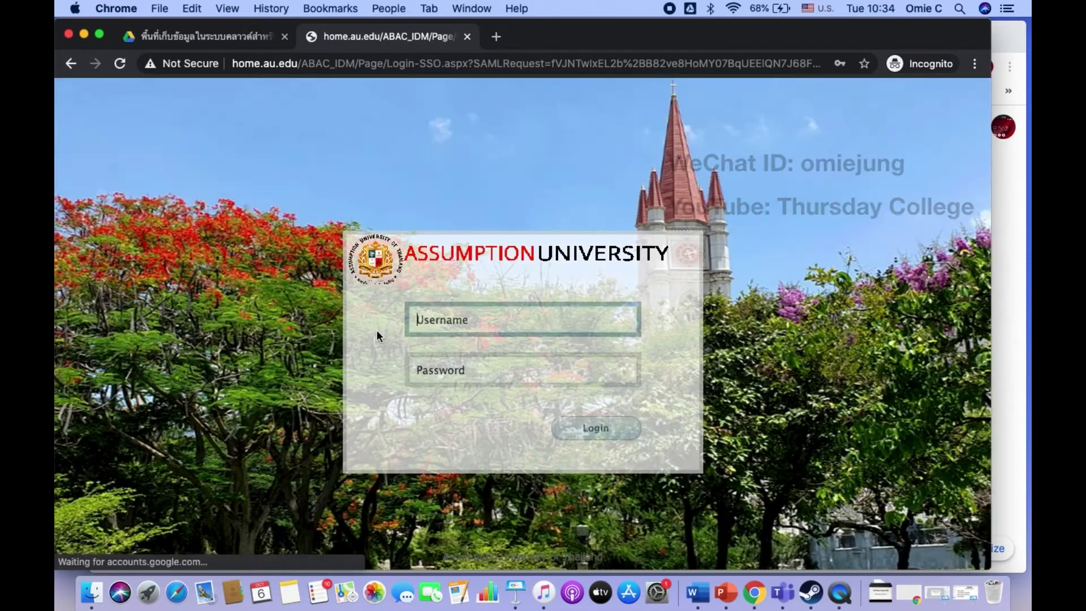
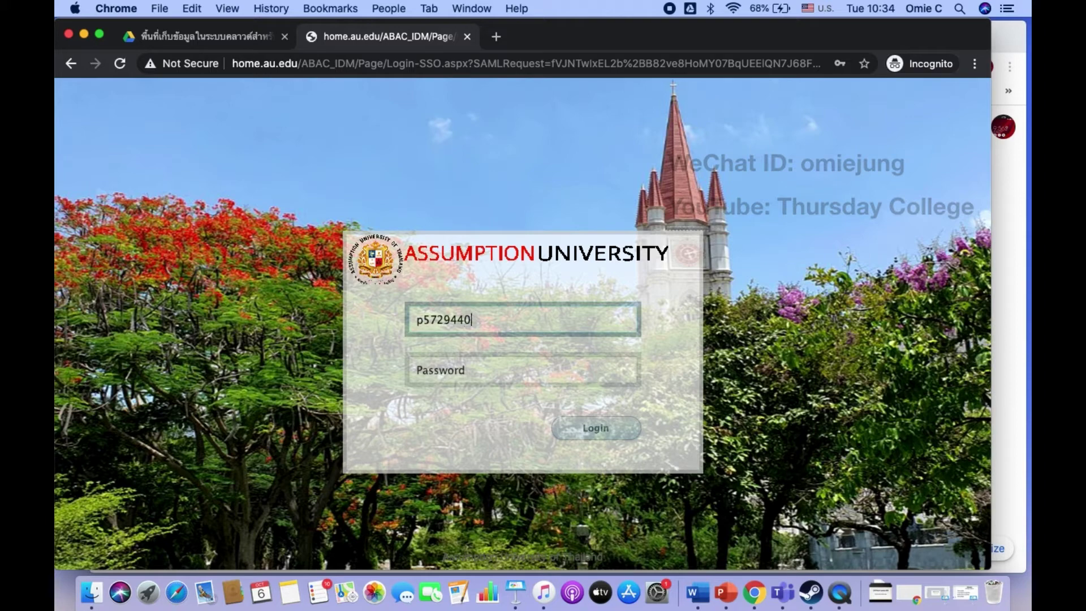
# Step: Enter the university username and account password and log in
pyautogui.press('Tab')
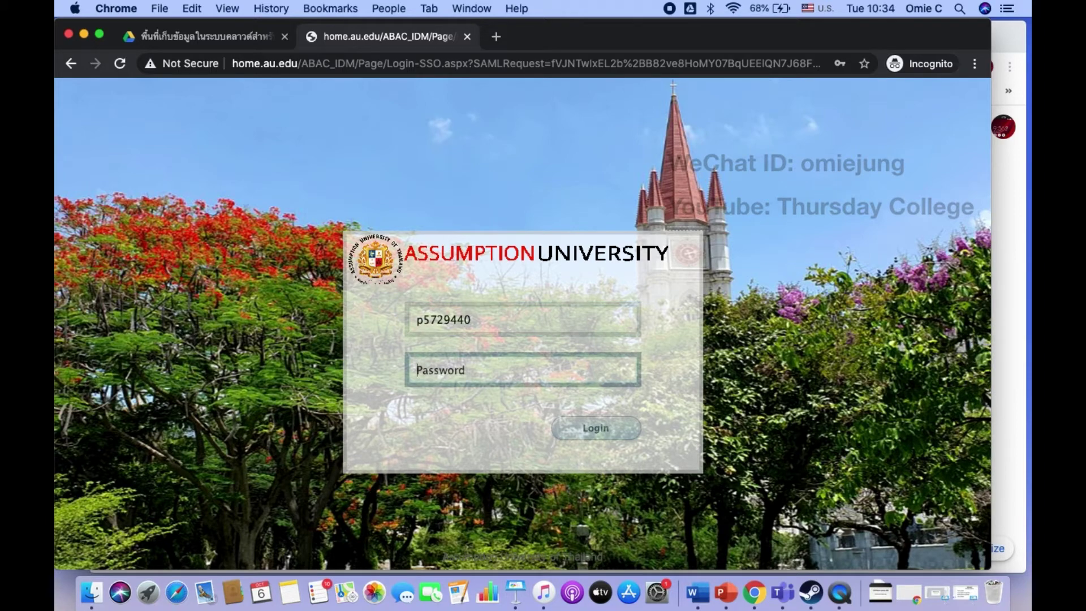
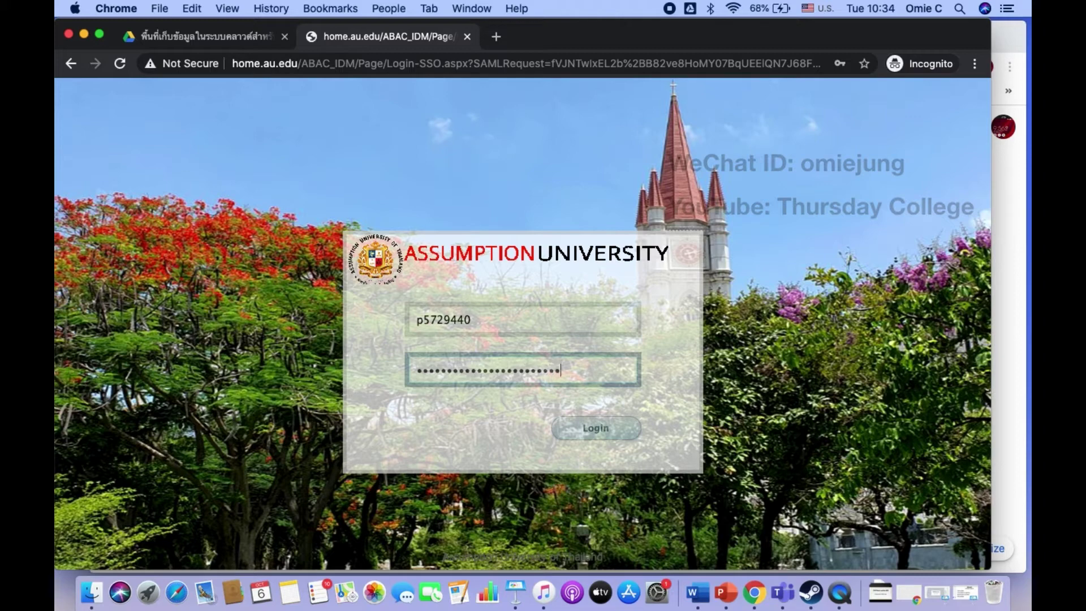
pyautogui.click(616, 431)
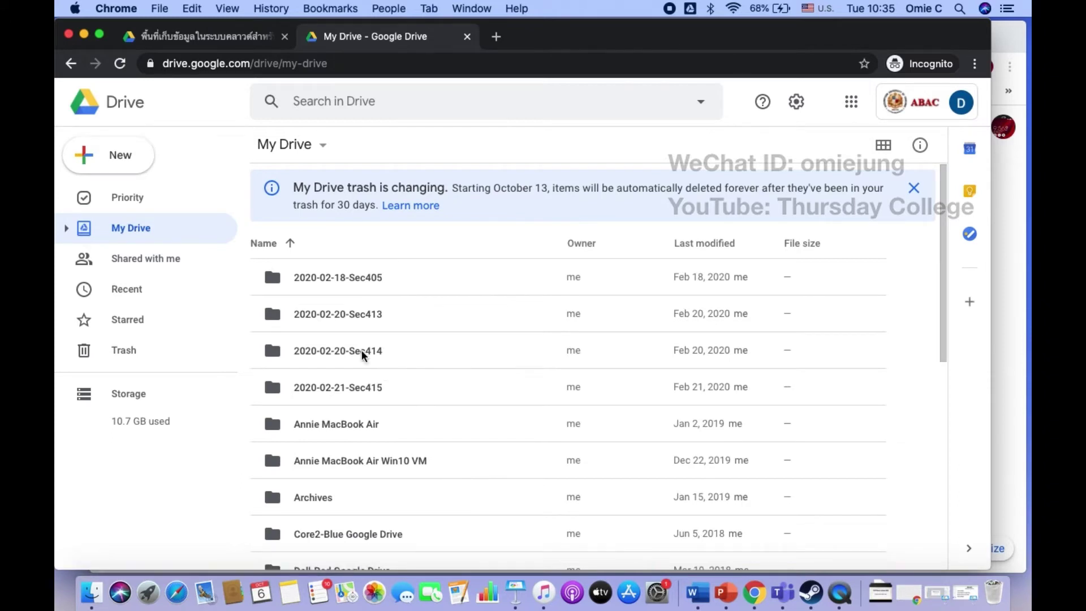
# Step: Create a TEMP02 folder in My Drive, open it, and close the trash-policy notice
pyautogui.click(124, 162)
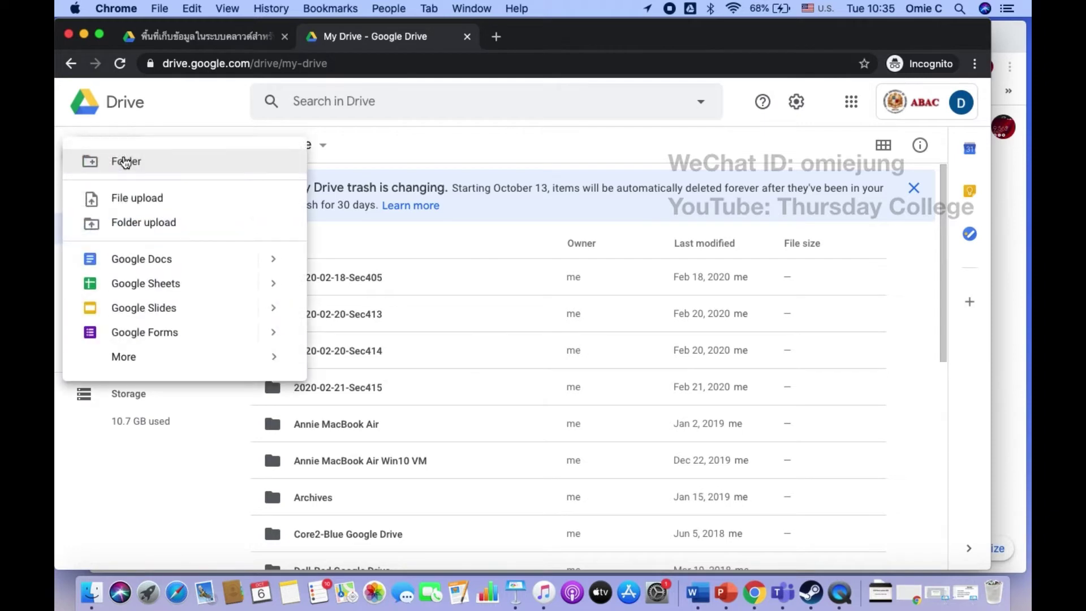
pyautogui.click(150, 163)
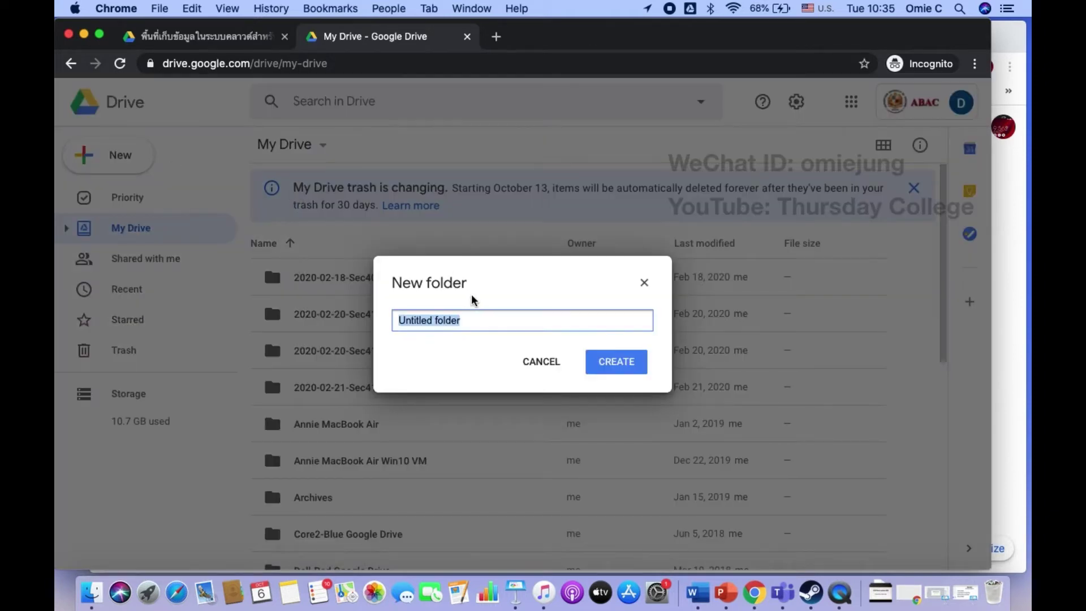
pyautogui.write('TEMP02')
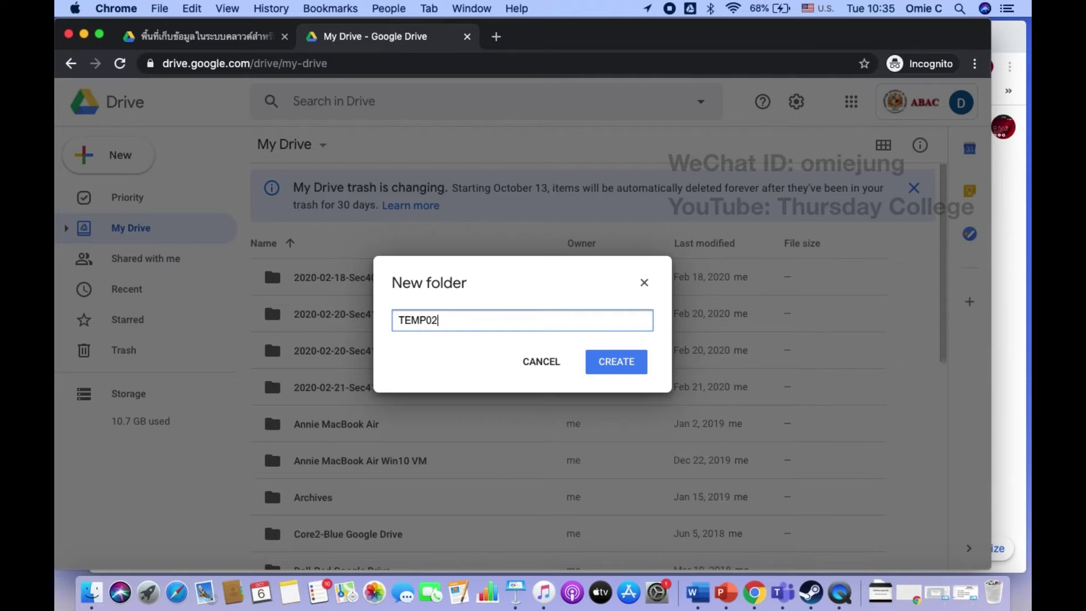
pyautogui.click(614, 366)
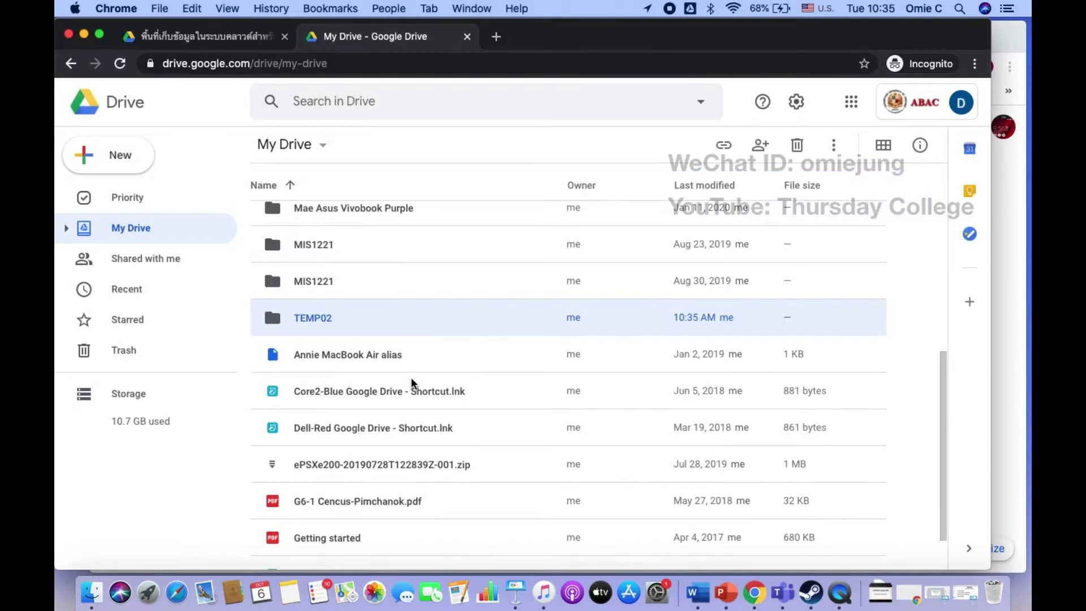
pyautogui.doubleClick(317, 322)
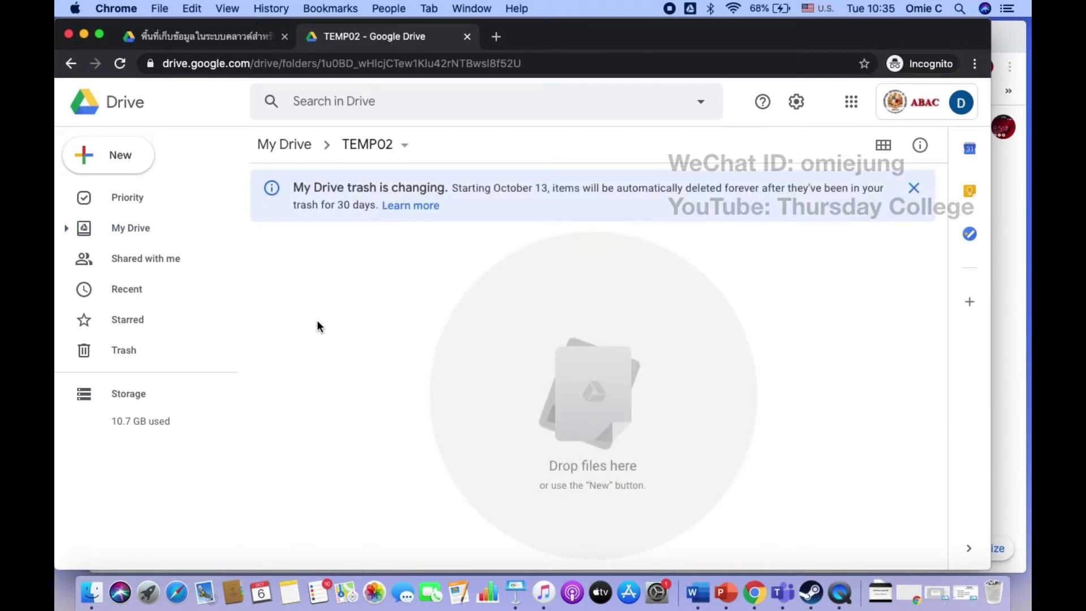
pyautogui.click(914, 188)
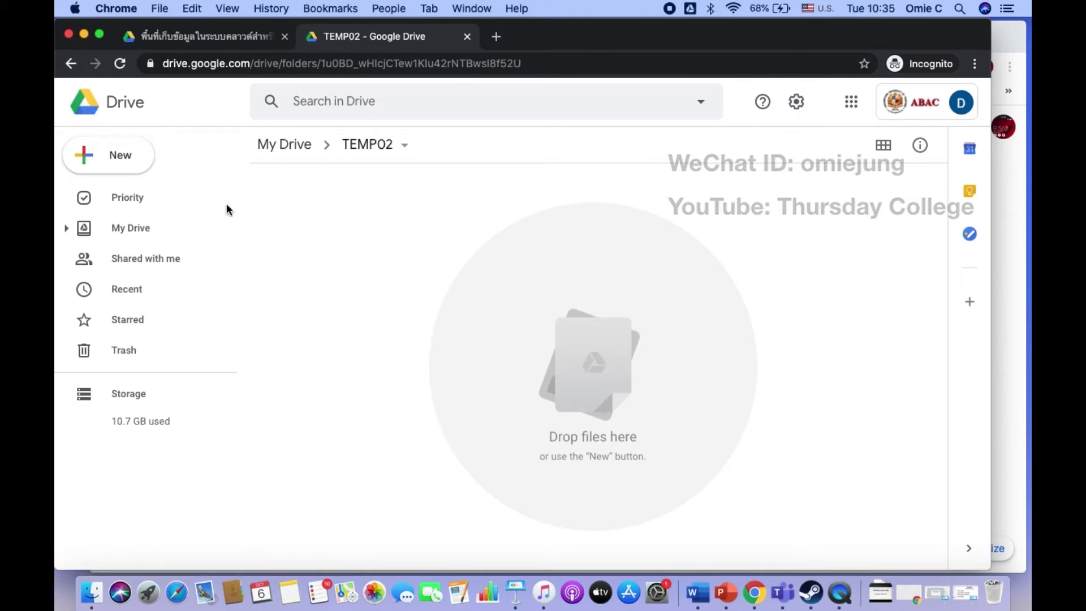
# Step: Create a blank Google Doc titled Assignment01 in TEMP02, then return to the TEMP02 tab
pyautogui.click(122, 158)
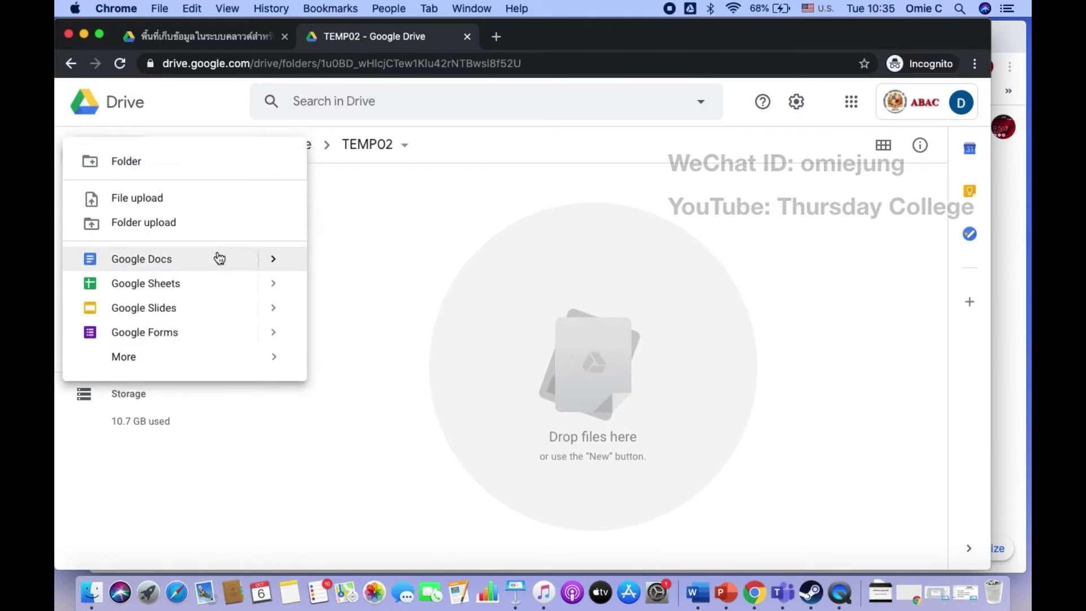
pyautogui.click(188, 261)
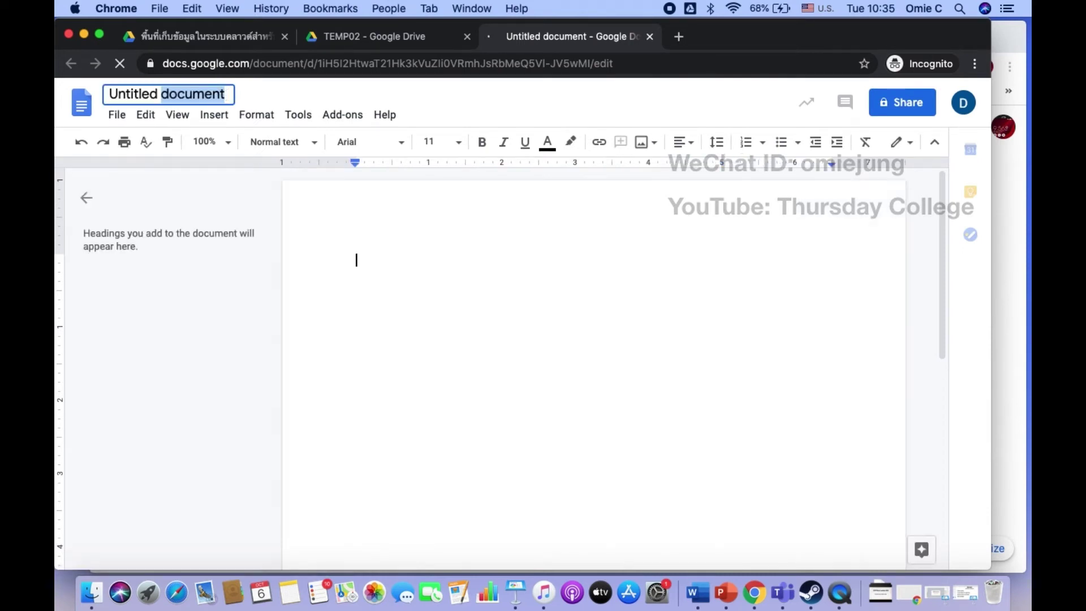
pyautogui.press('BackSpace')
pyautogui.press('BackSpace')
pyautogui.press('BackSpace')
pyautogui.press('BackSpace')
pyautogui.press('BackSpace')
pyautogui.press('BackSpace')
pyautogui.press('BackSpace')
pyautogui.press('BackSpace')
pyautogui.press('BackSpace')
pyautogui.press('BackSpace')
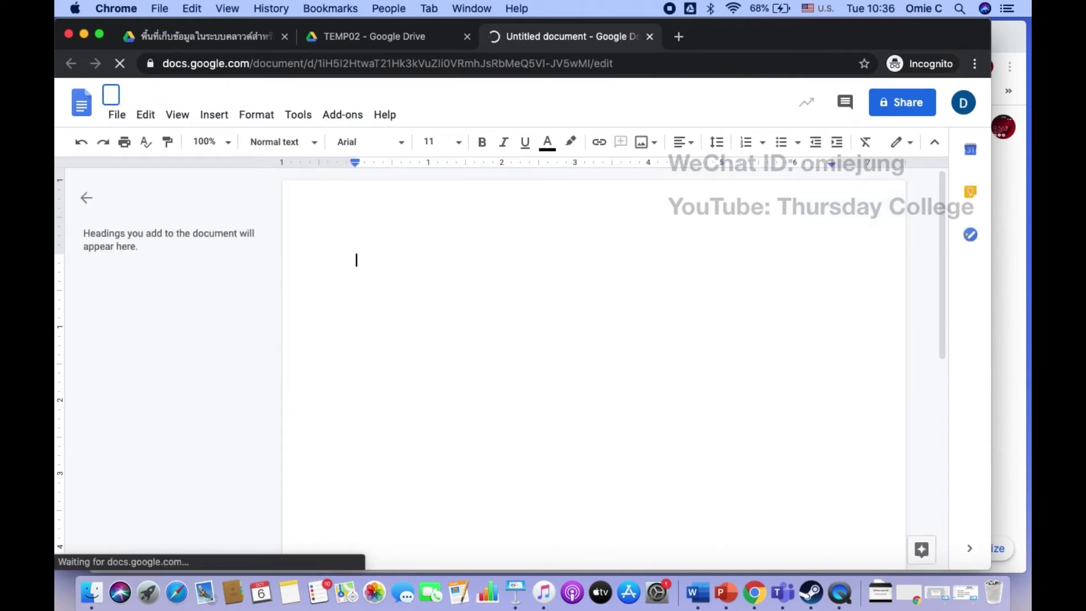
pyautogui.write('Assignment0')
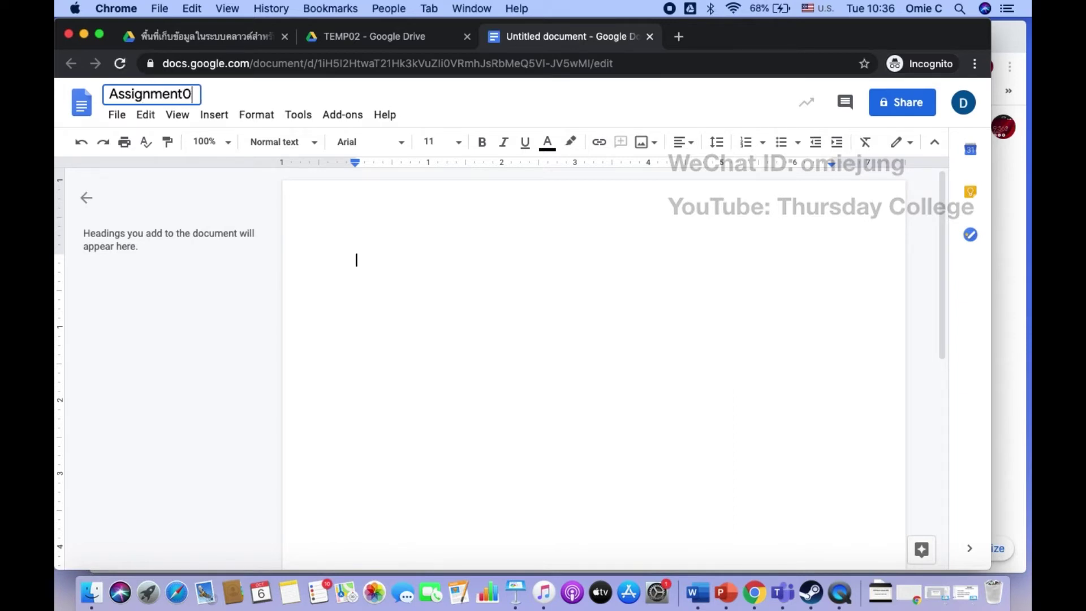
pyautogui.write('1')
pyautogui.press('Return')
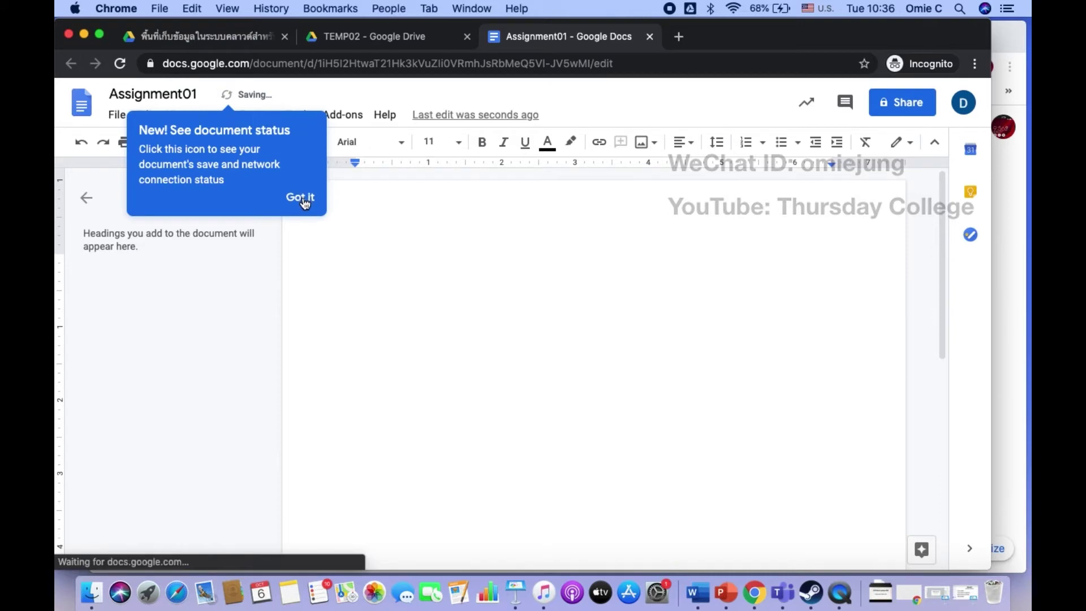
pyautogui.click(337, 198)
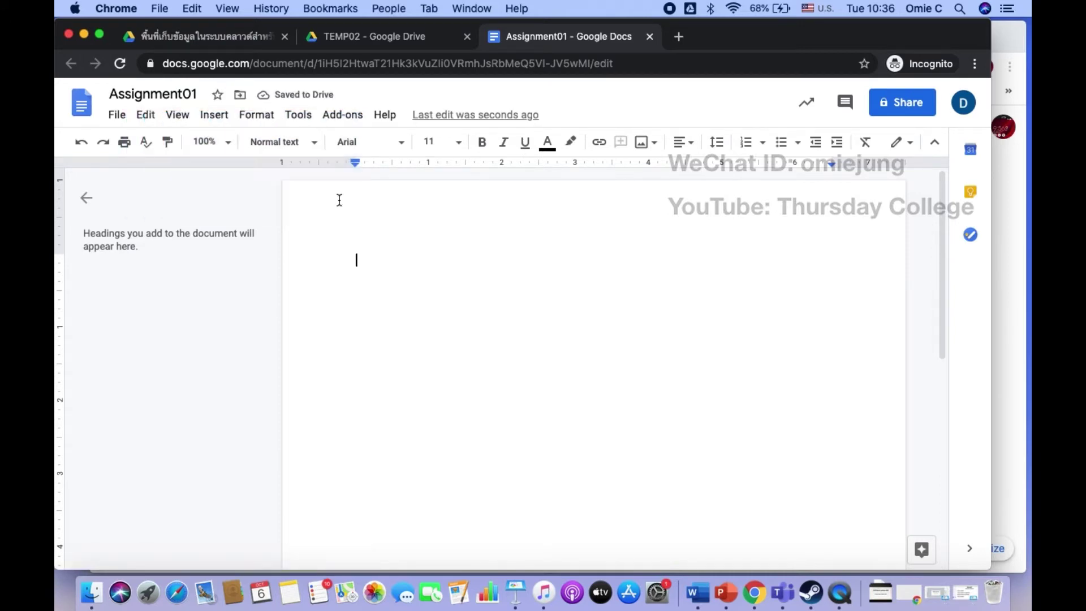
pyautogui.click(433, 38)
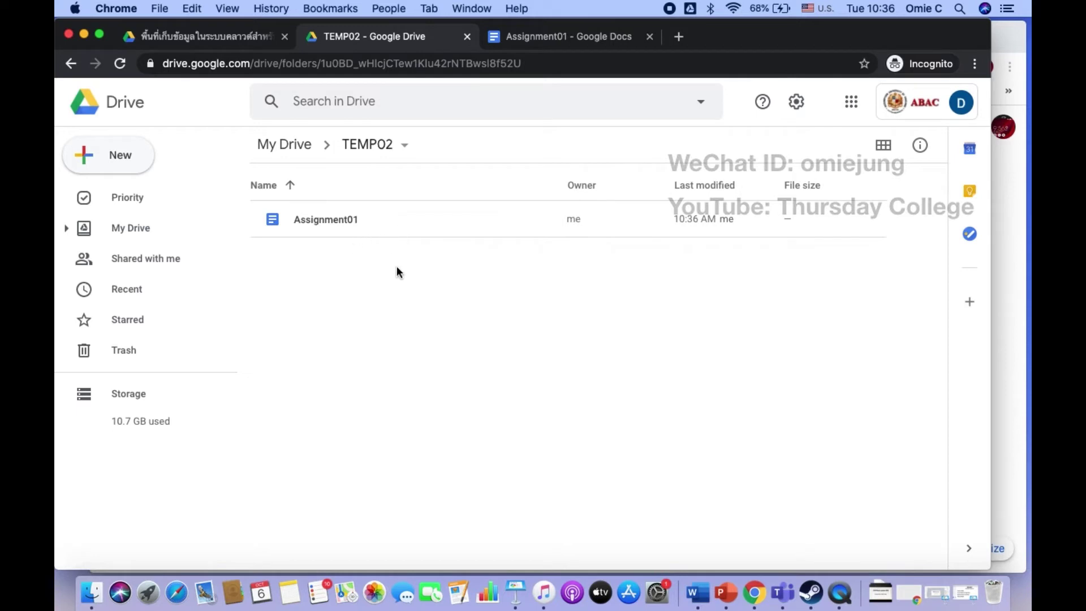
# Step: Make a new Computer101 folder inside TEMP02 and open it
pyautogui.rightClick(375, 336)
pyautogui.click(311, 327)
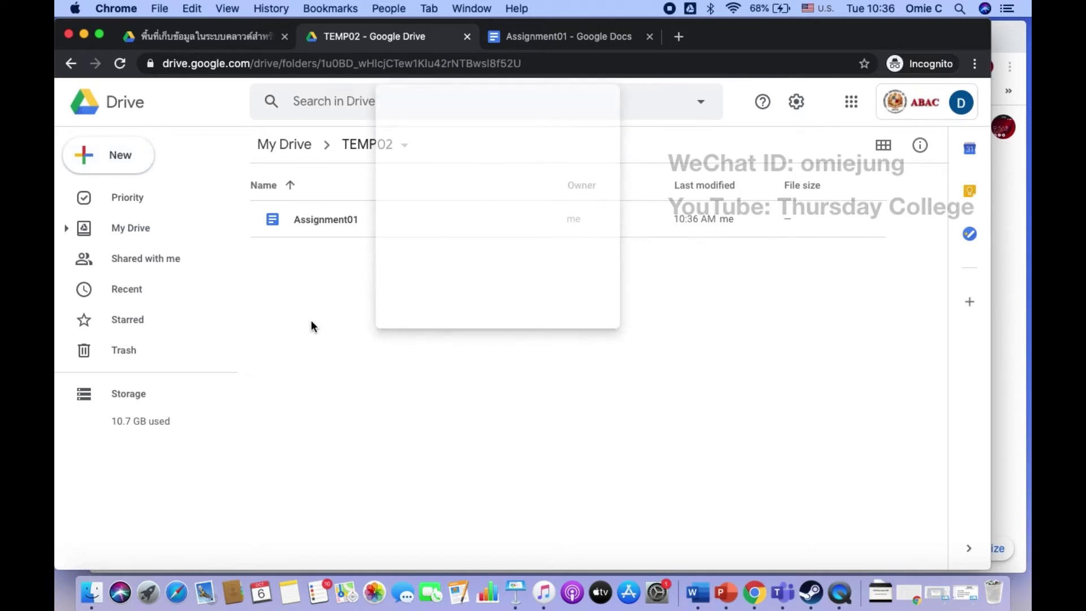
pyautogui.click(138, 151)
pyautogui.click(144, 163)
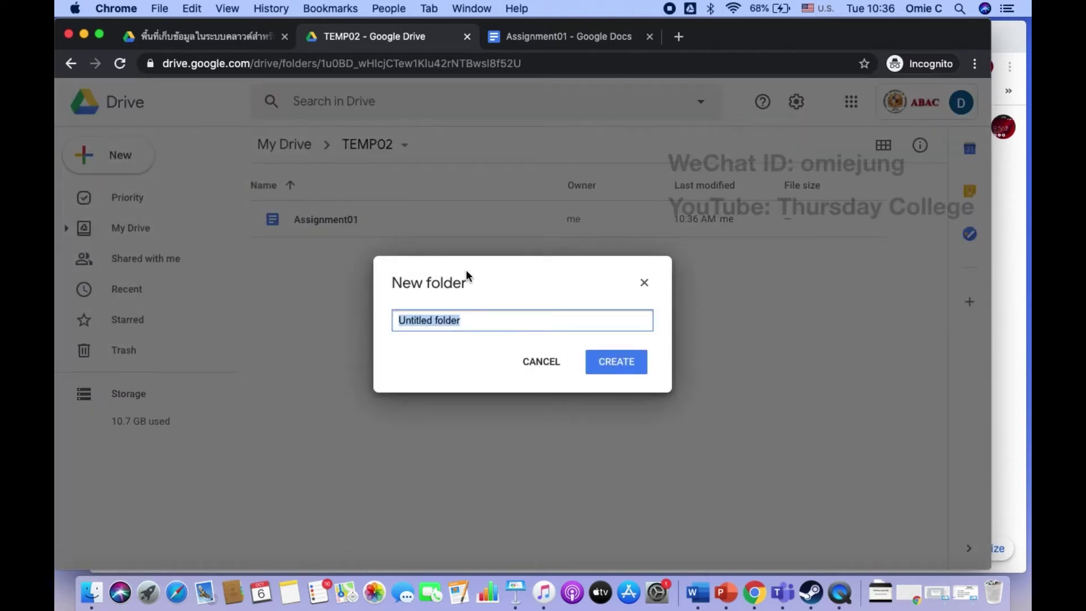
pyautogui.write('Computer101')
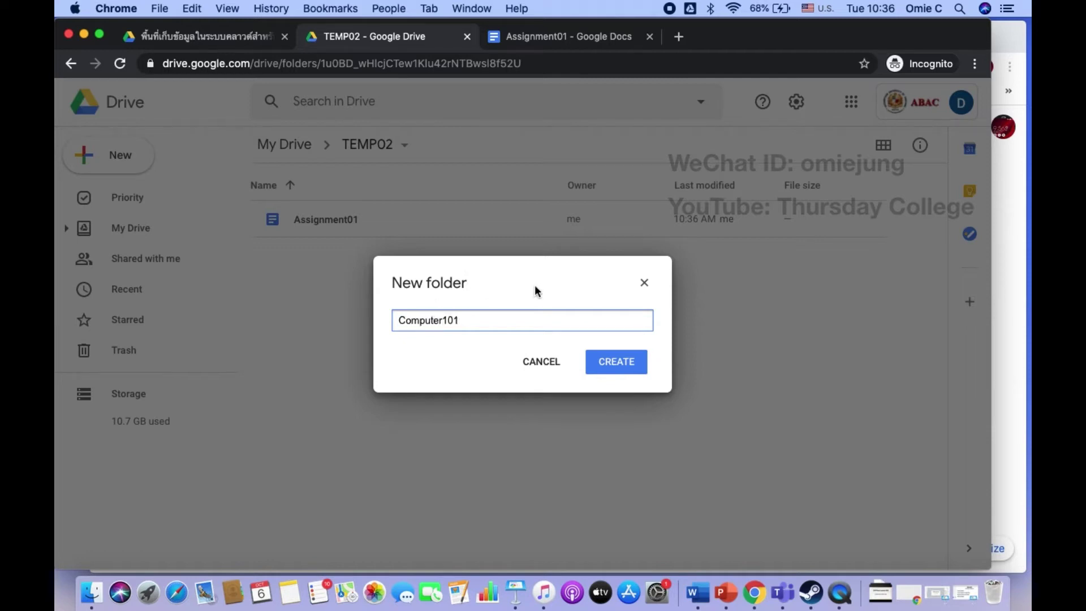
pyautogui.click(607, 362)
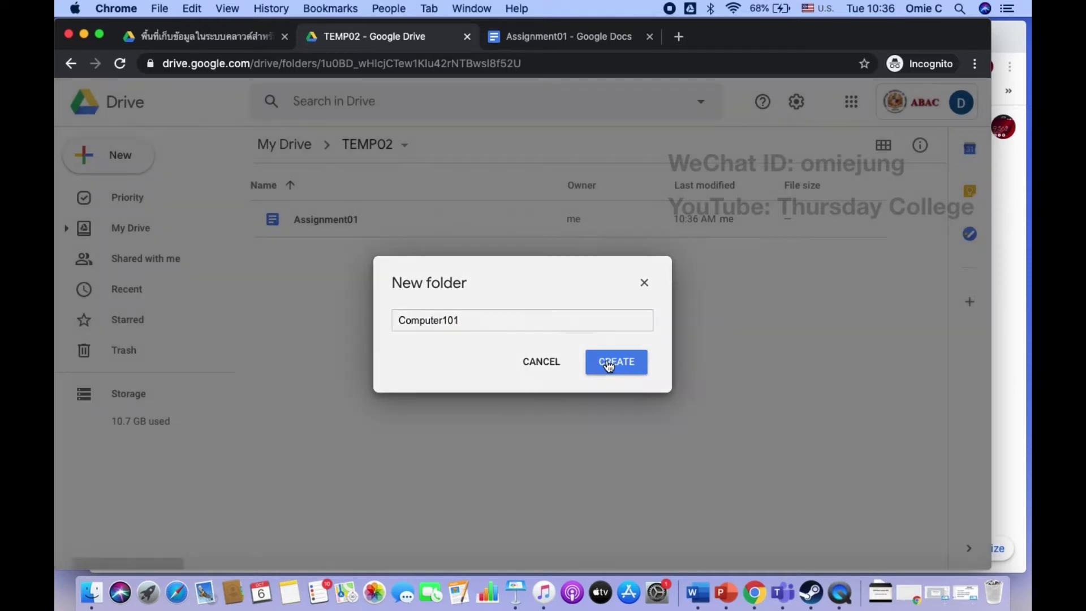
pyautogui.doubleClick(340, 223)
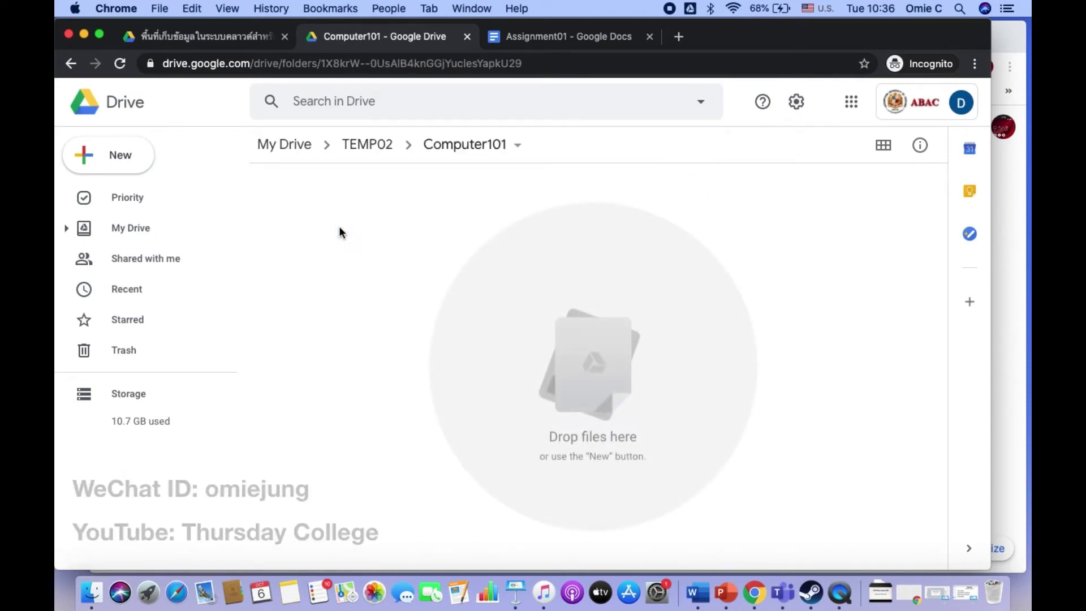
pyautogui.click(515, 593)
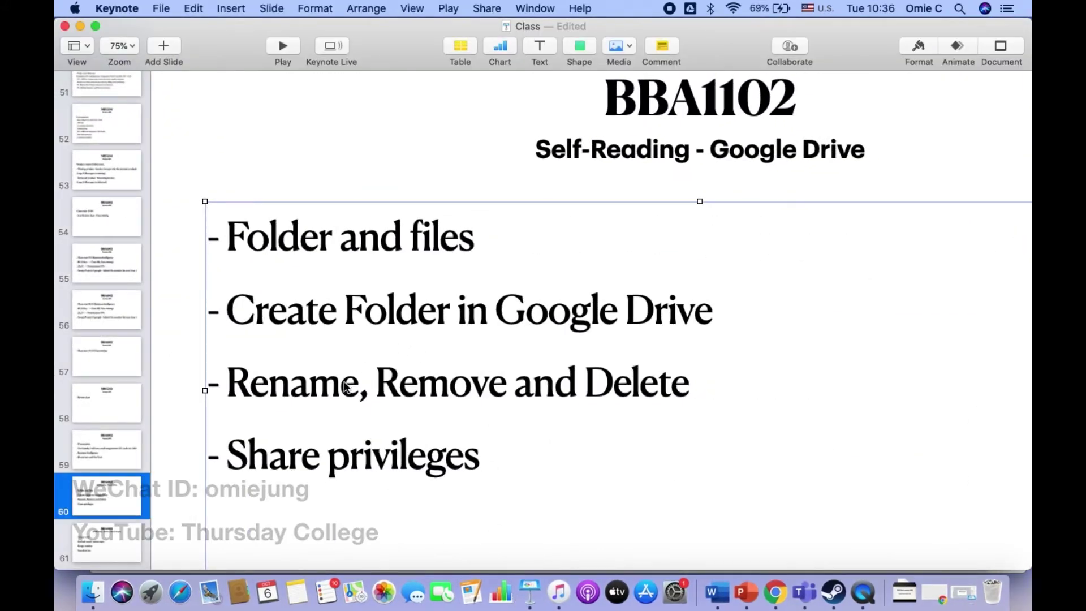
pyautogui.click(81, 26)
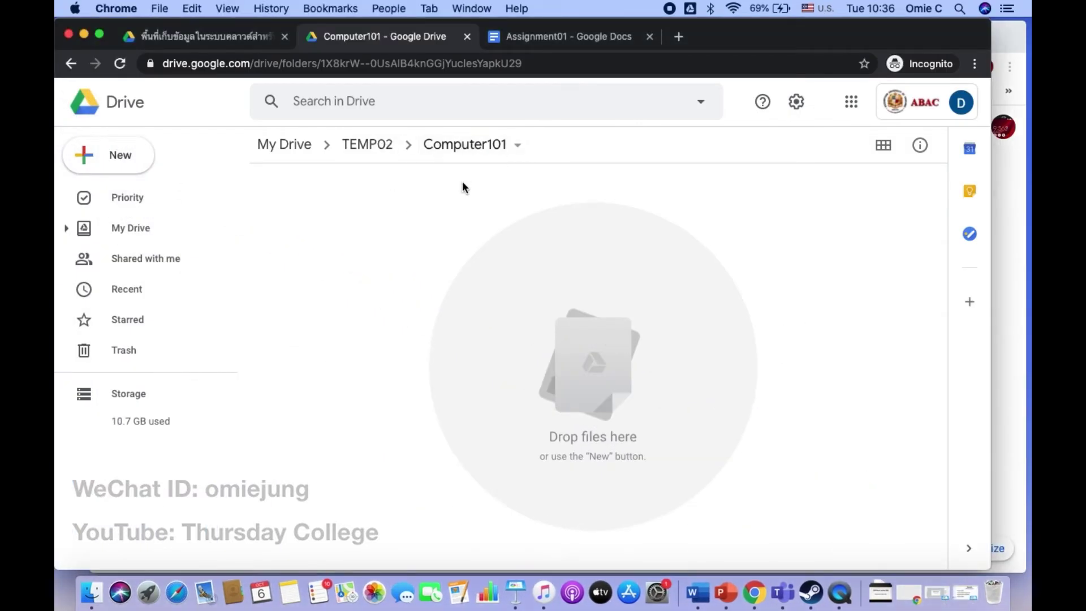
# Step: Return to TEMP02 and rename the Computer101 folder to INFORMATION101
pyautogui.click(368, 146)
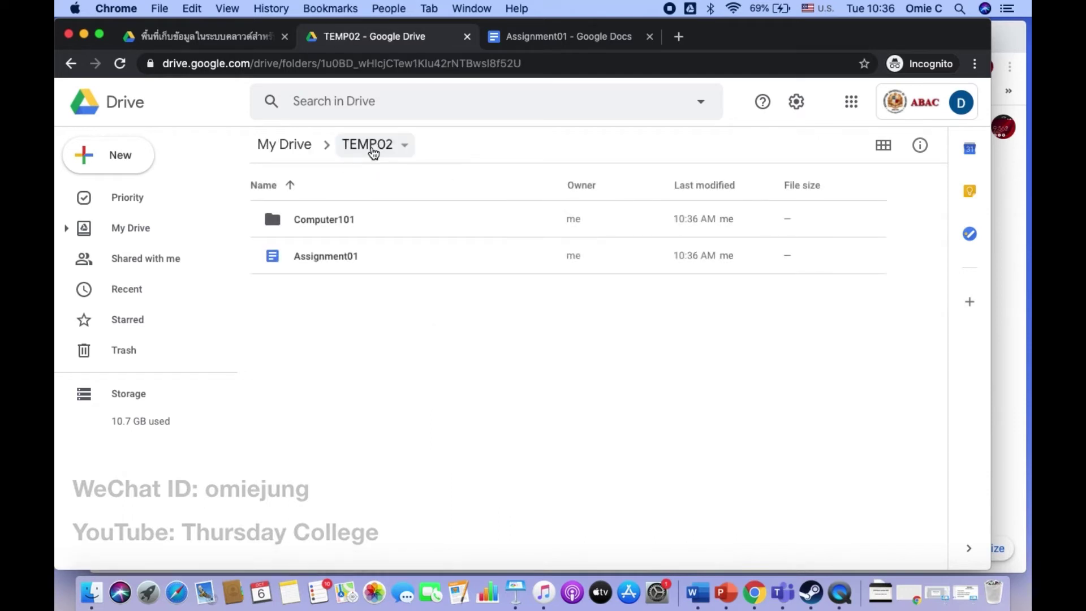
pyautogui.click(326, 224)
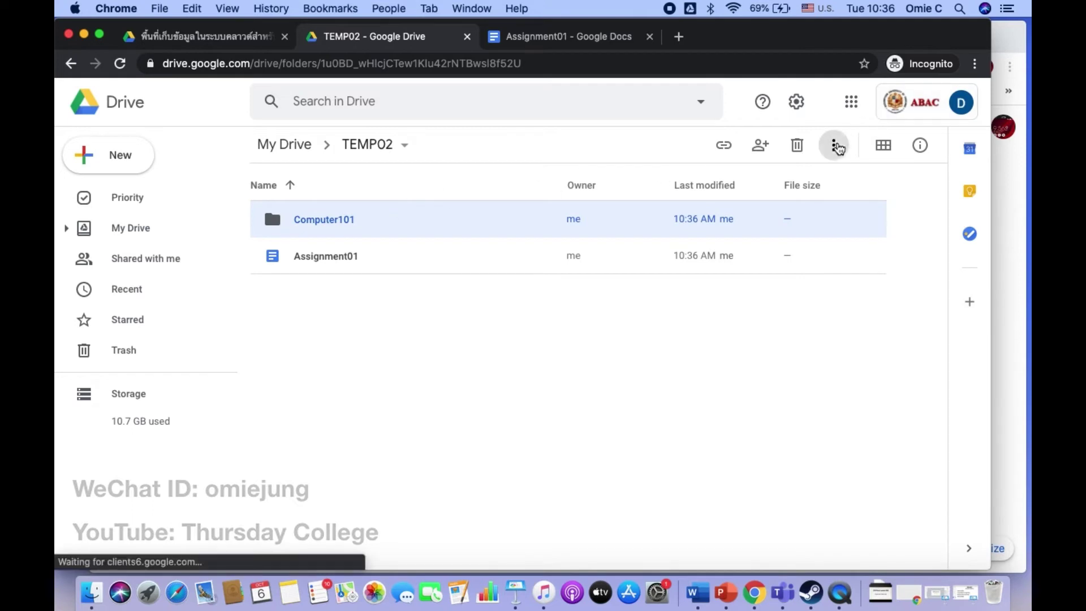
pyautogui.click(836, 148)
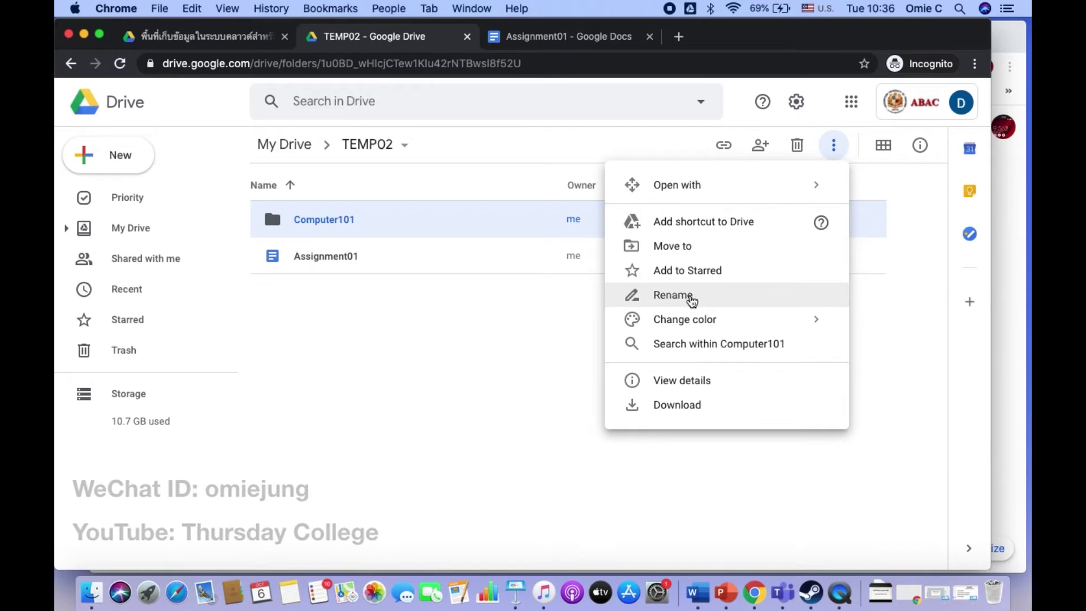
pyautogui.click(674, 295)
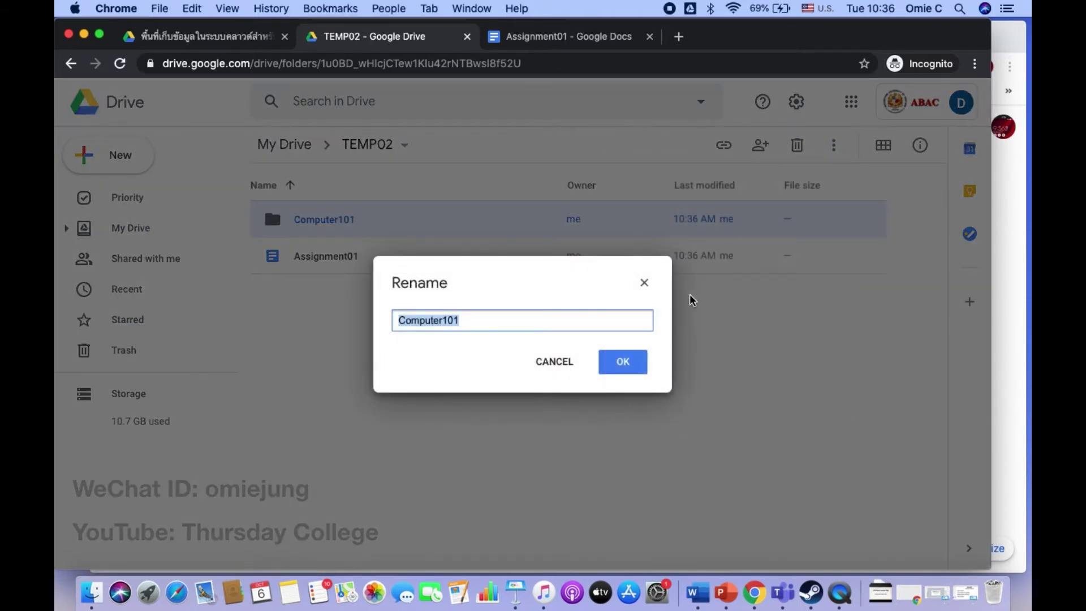
pyautogui.write('IN')
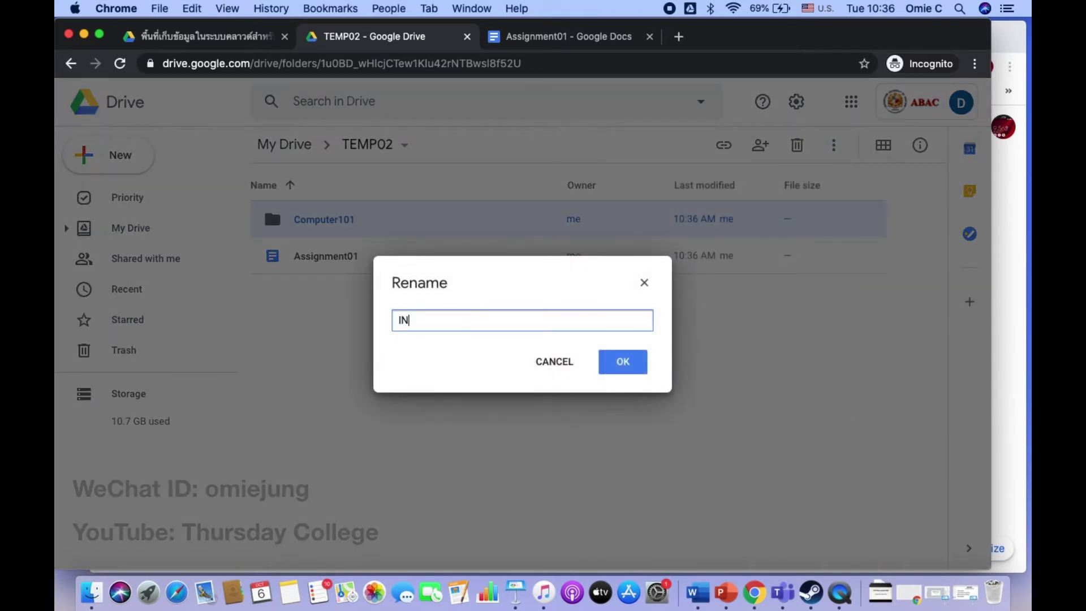
pyautogui.write('FORMATION101')
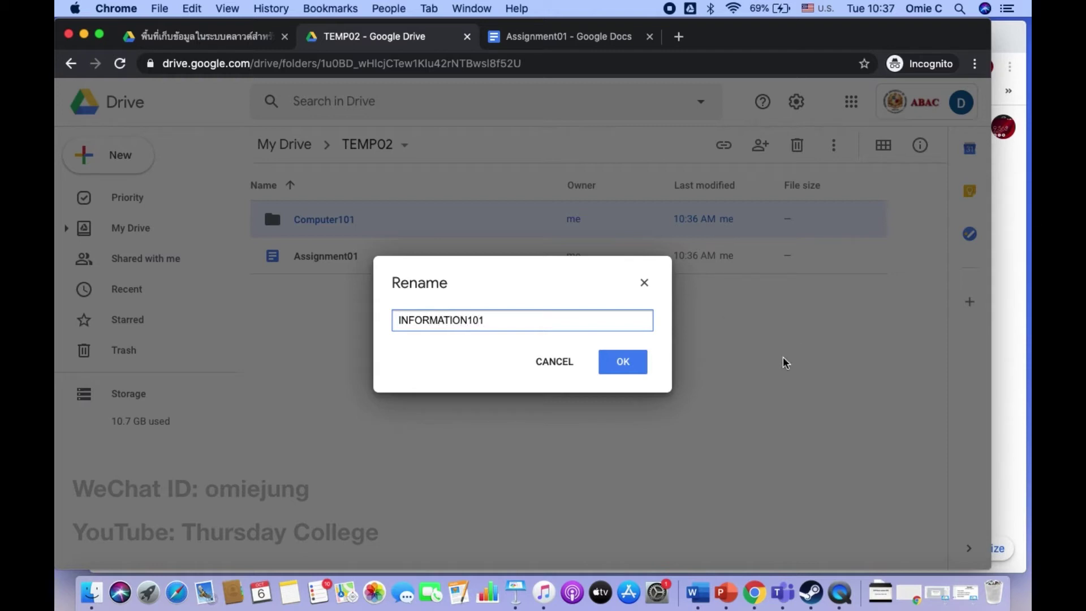
pyautogui.click(625, 364)
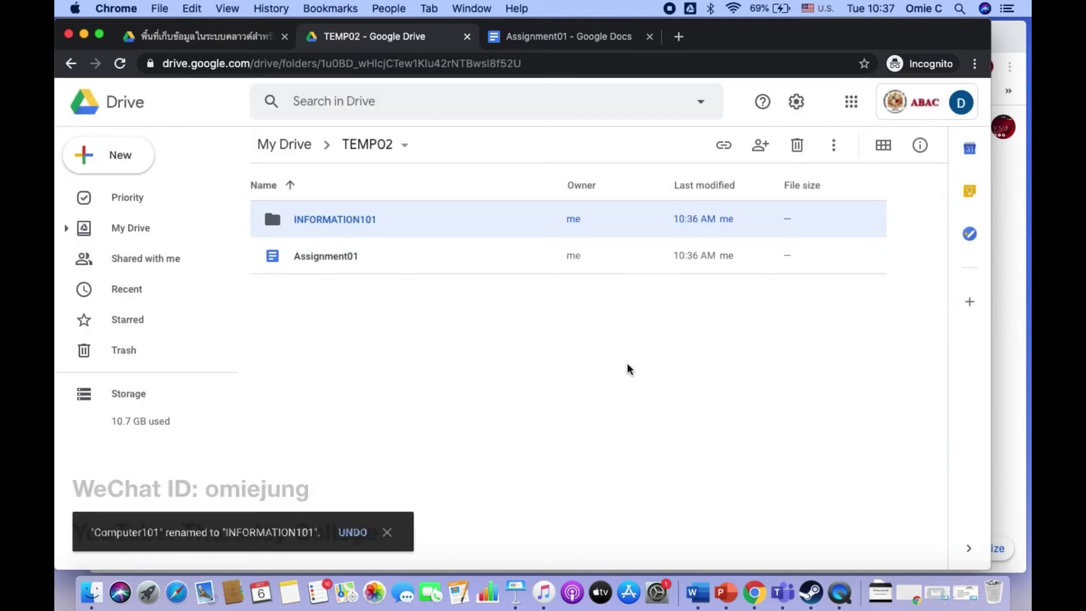
# Step: Move the Assignment01 document into My Drive > TEMP02 > INFORMATION101
pyautogui.click(318, 263)
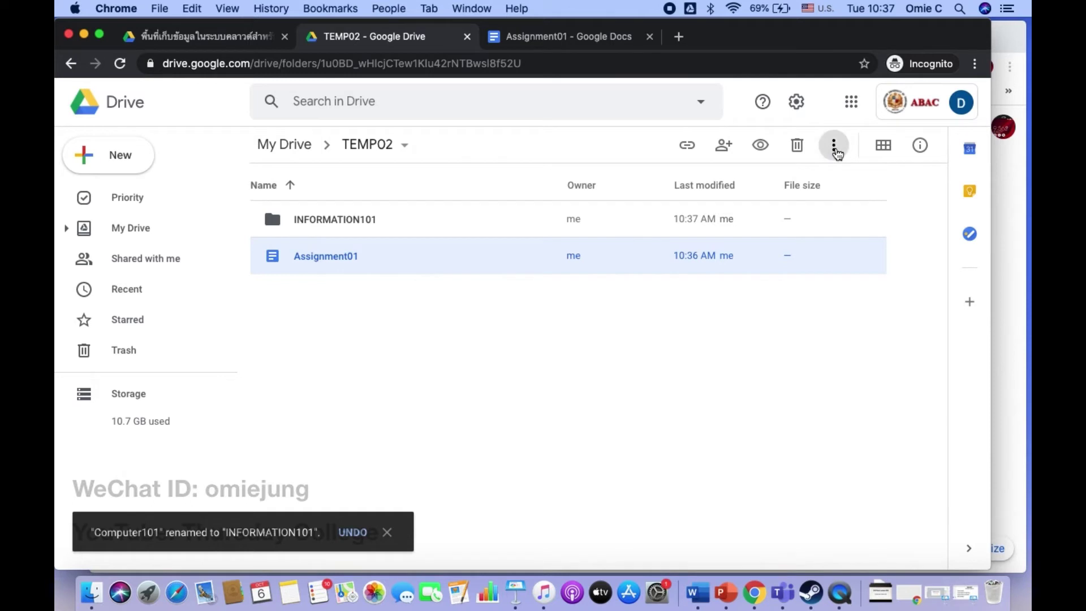
pyautogui.click(834, 146)
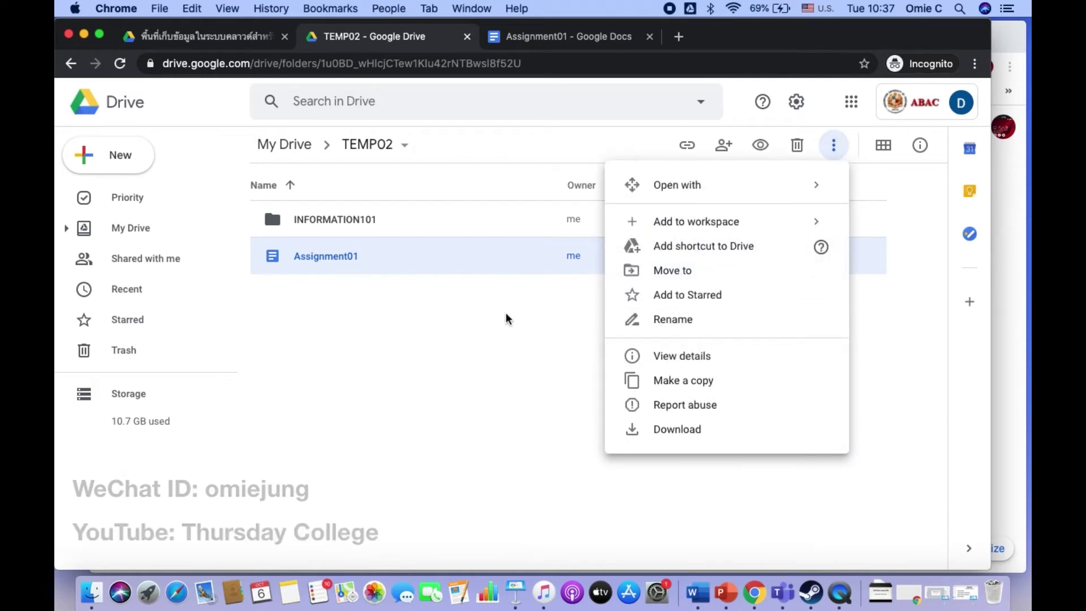
pyautogui.click(660, 274)
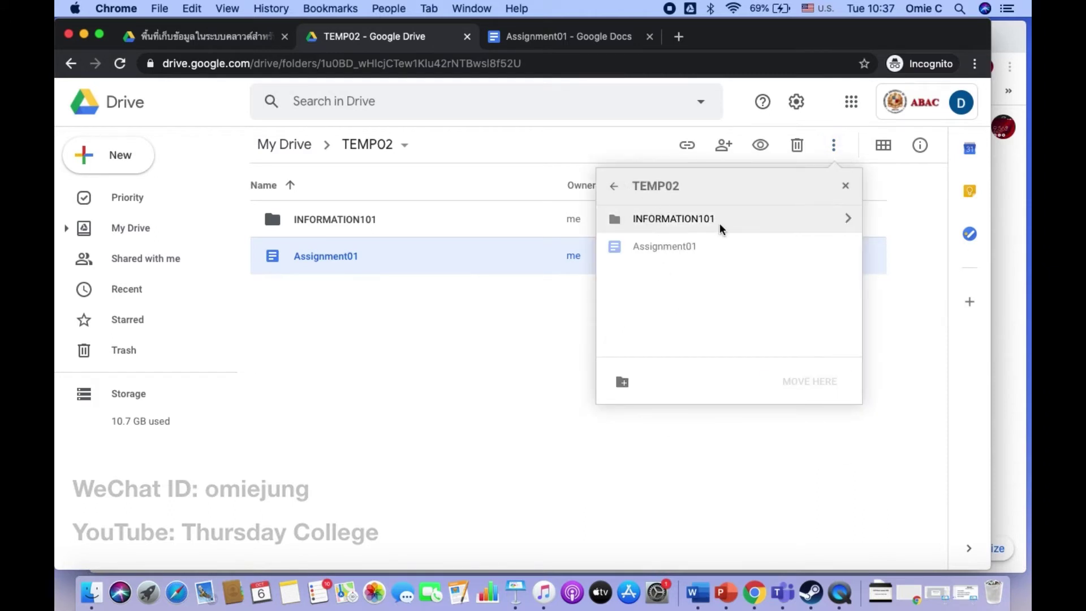
pyautogui.click(623, 195)
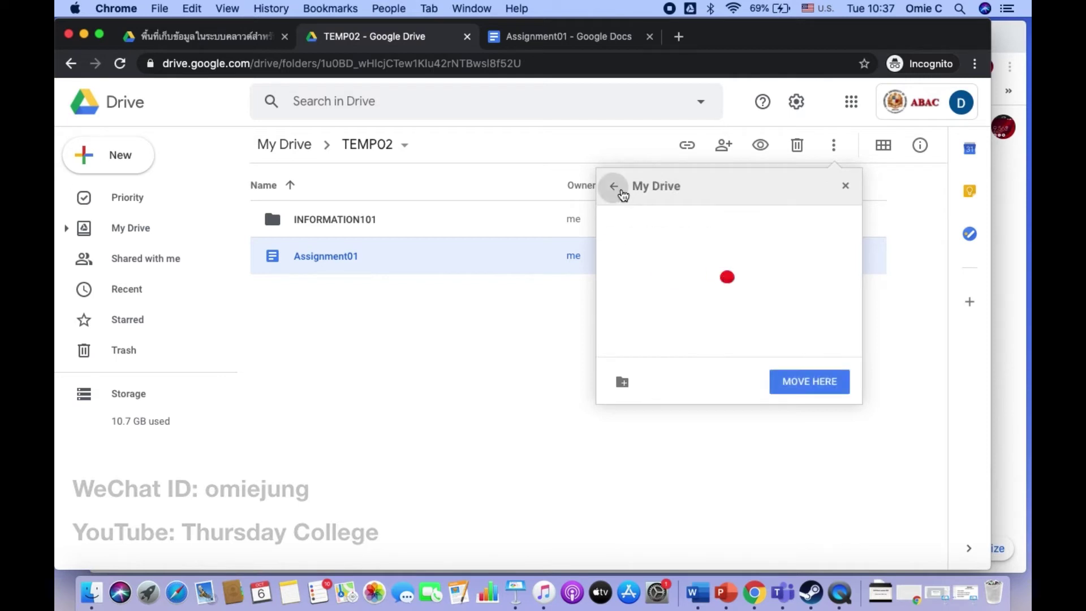
pyautogui.scroll(-2, 725, 304)
pyautogui.scroll(-5, 727, 305)
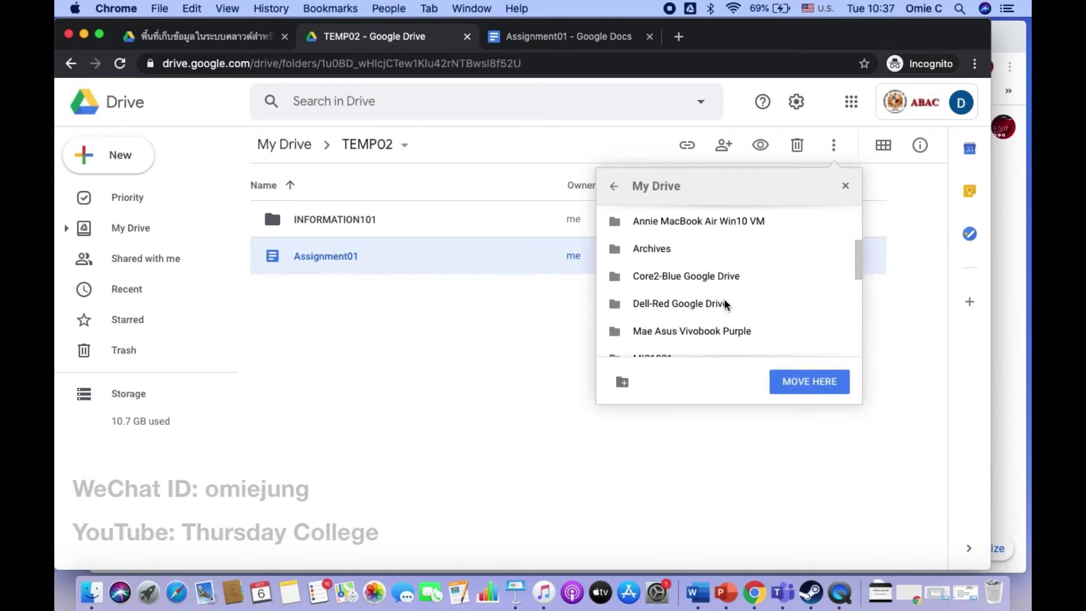
pyautogui.scroll(2, 727, 306)
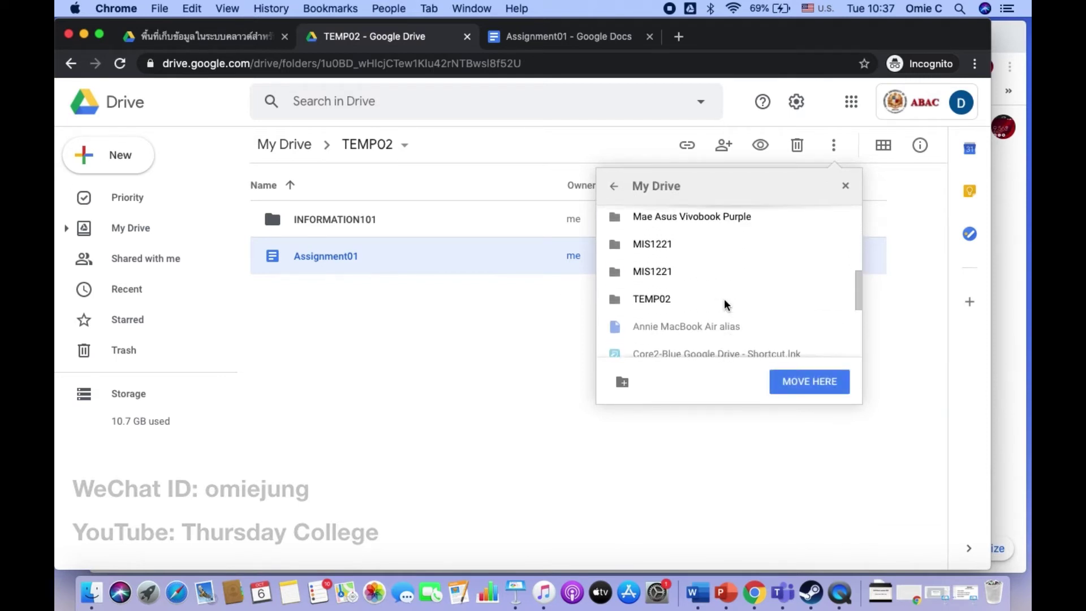
pyautogui.click(667, 300)
pyautogui.click(790, 310)
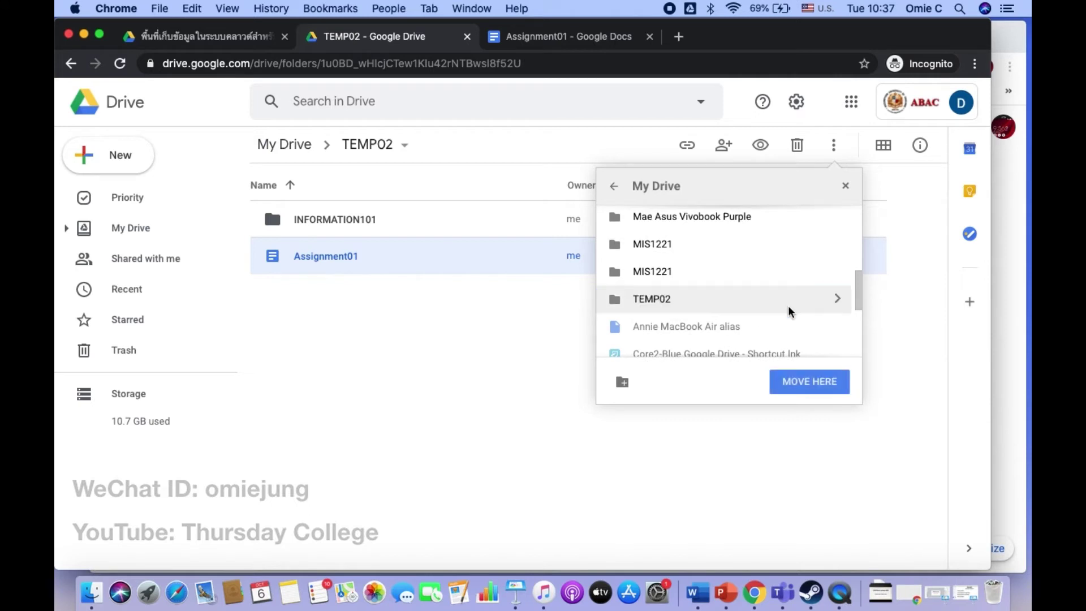
pyautogui.click(837, 299)
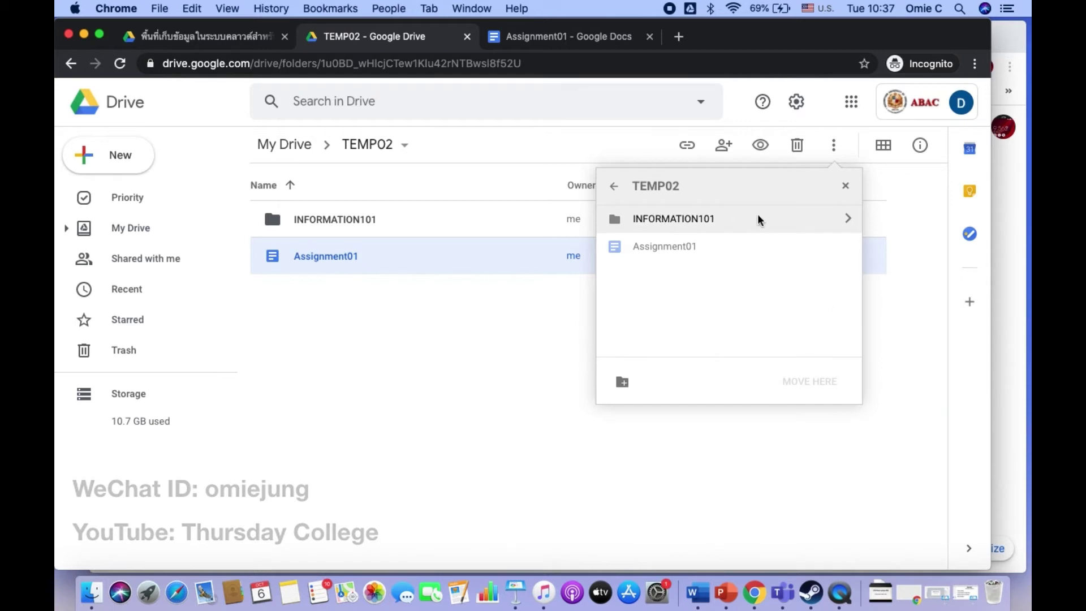
pyautogui.click(846, 220)
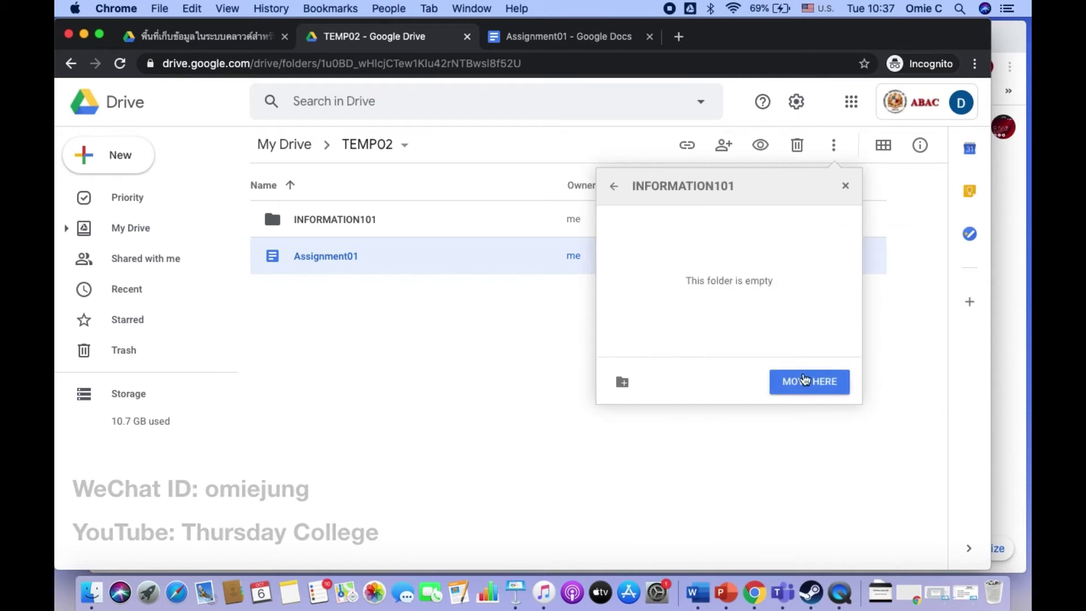
pyautogui.click(804, 383)
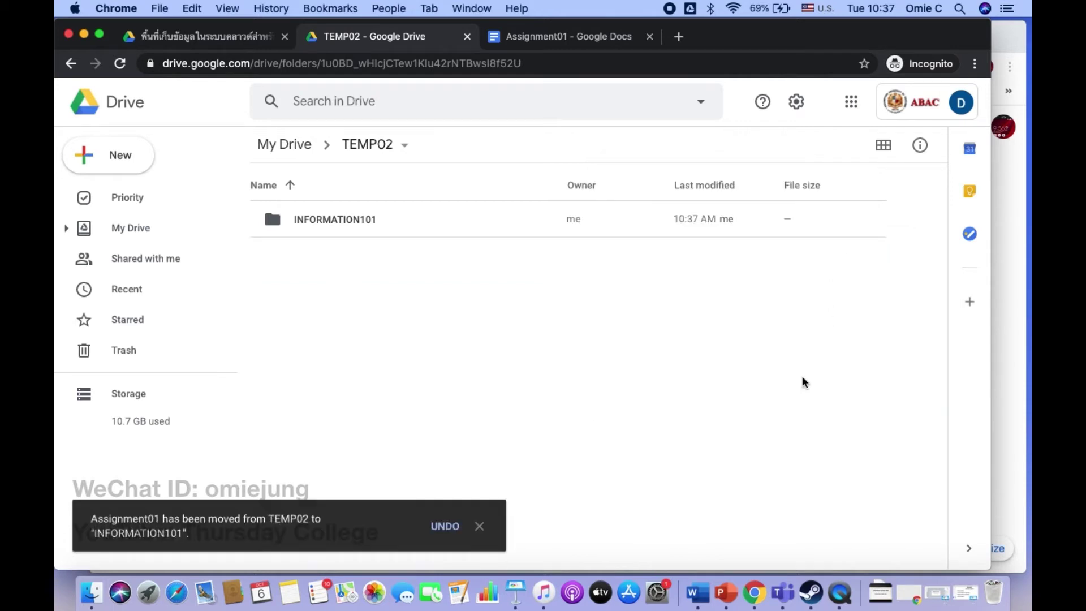
# Step: Open INFORMATION101 and create a new Google Sheets spreadsheet titled ASSIGNMENT02
pyautogui.doubleClick(363, 229)
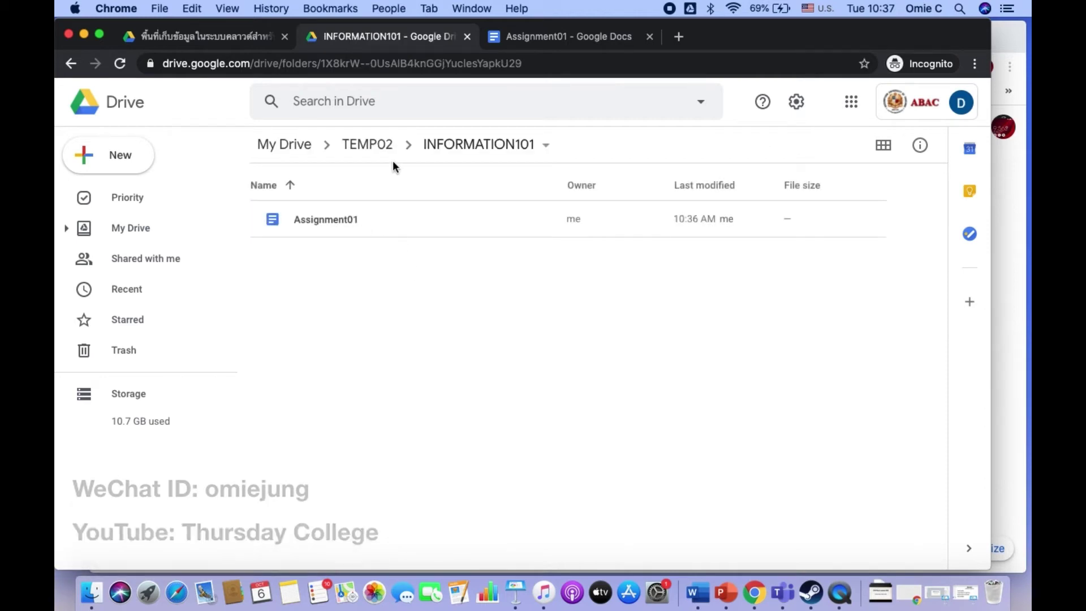
pyautogui.rightClick(385, 299)
pyautogui.click(262, 289)
pyautogui.click(120, 156)
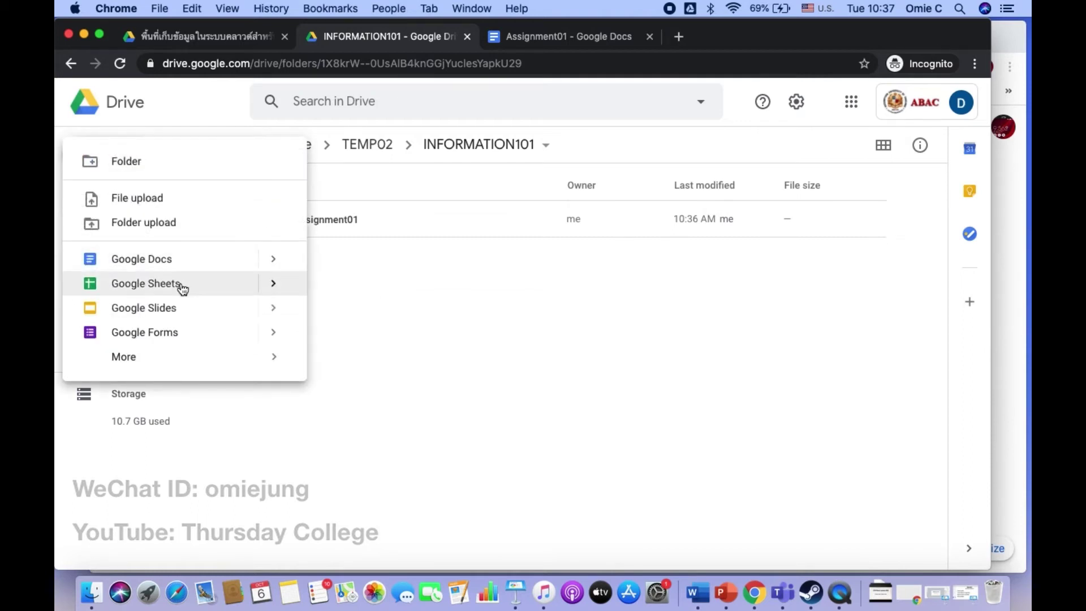
pyautogui.click(182, 286)
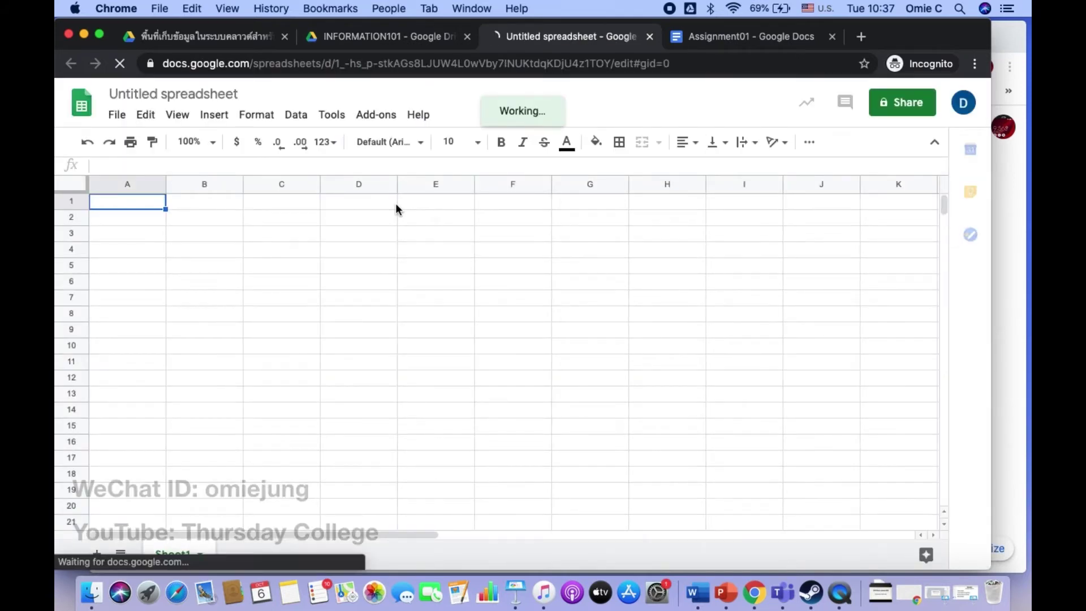
pyautogui.click(203, 93)
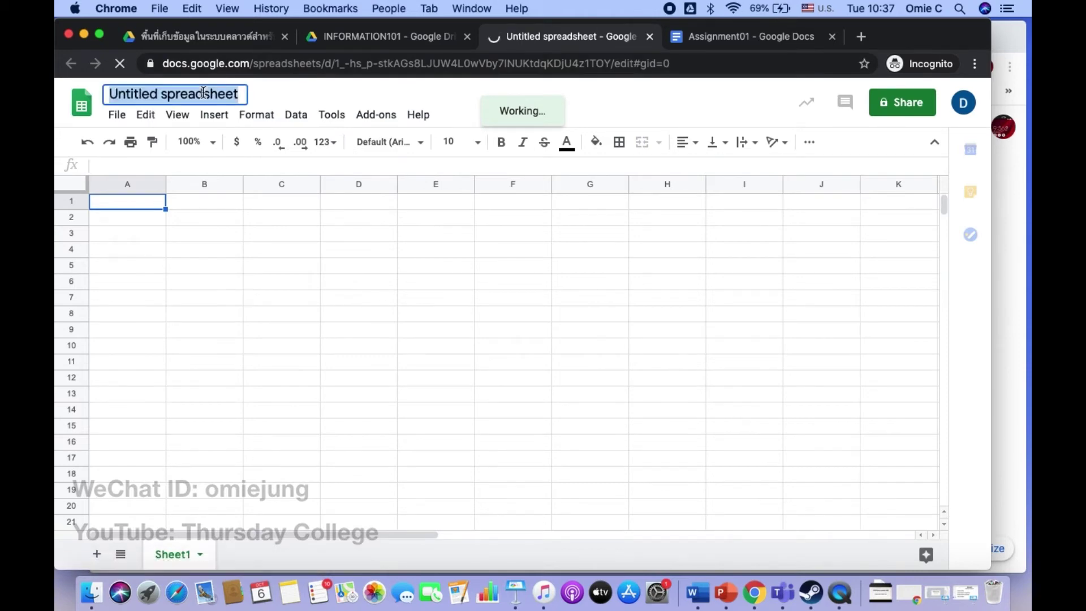
pyautogui.write('ASSIGNMENT')
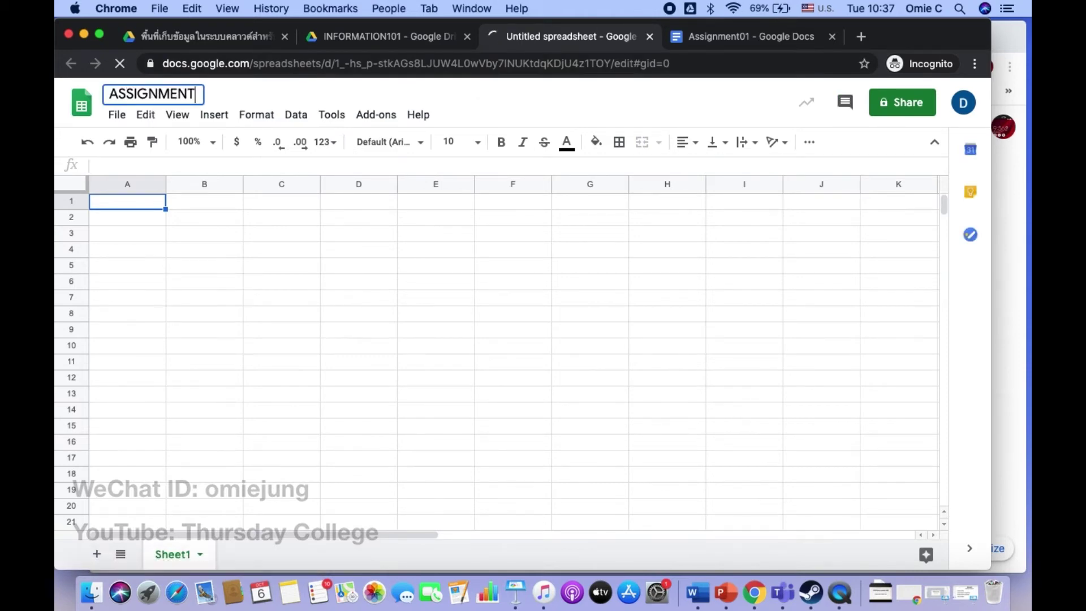
pyautogui.write('02')
pyautogui.press('Return')
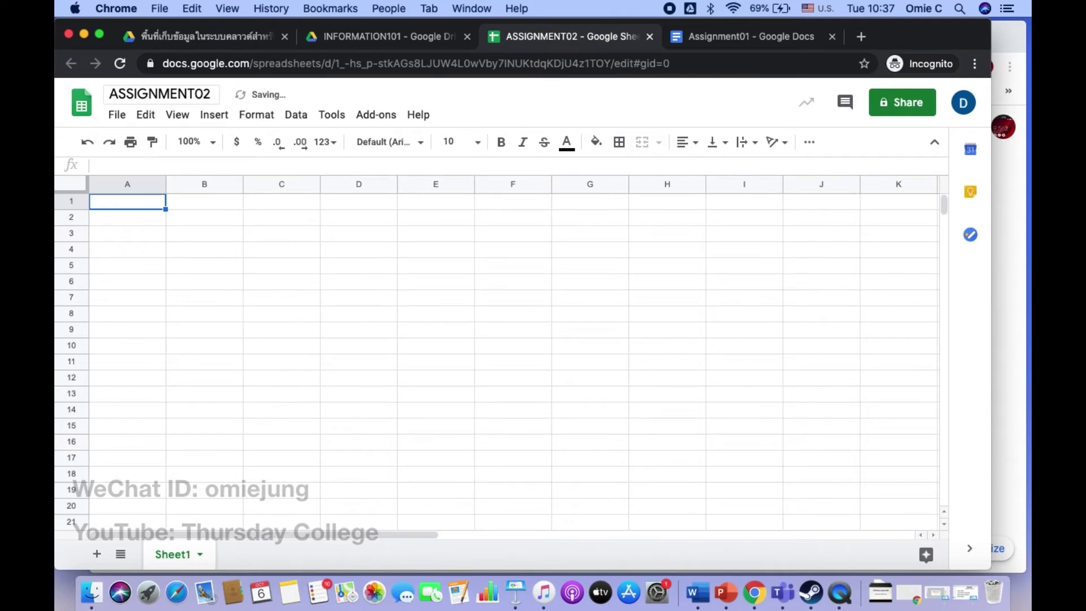
# Step: Enter 'TYpe Something' in cell D6
pyautogui.click(341, 287)
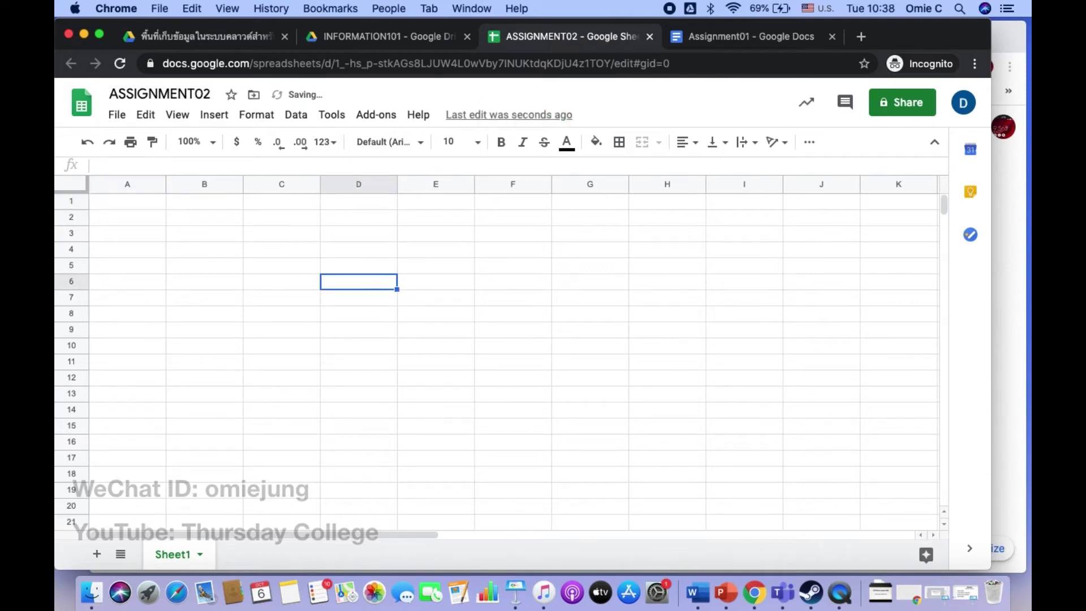
pyautogui.write('TYpe Something')
pyautogui.press('Return')
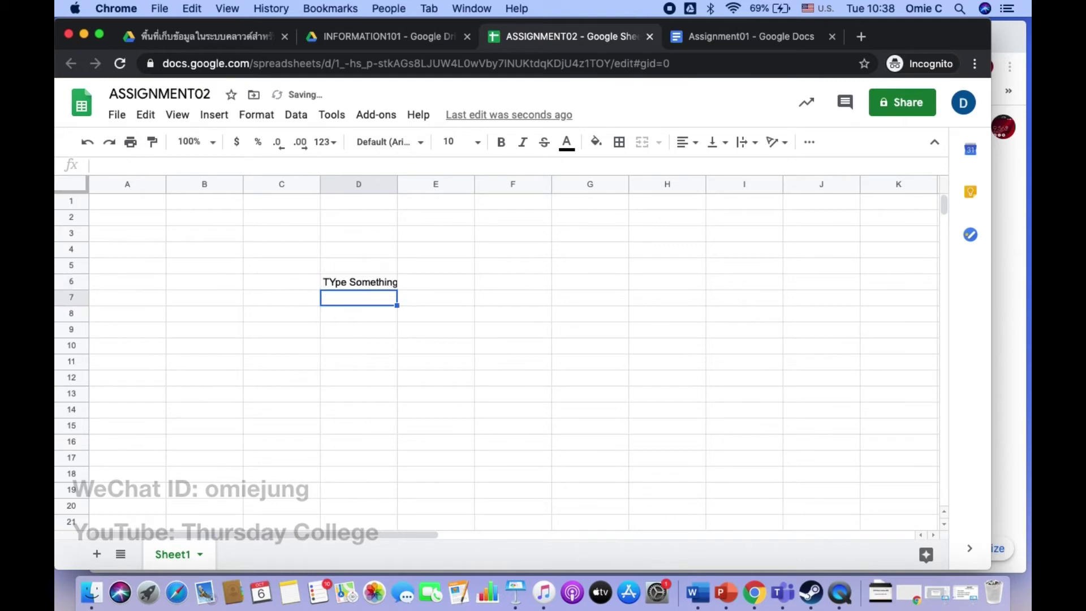
pyautogui.press('Return')
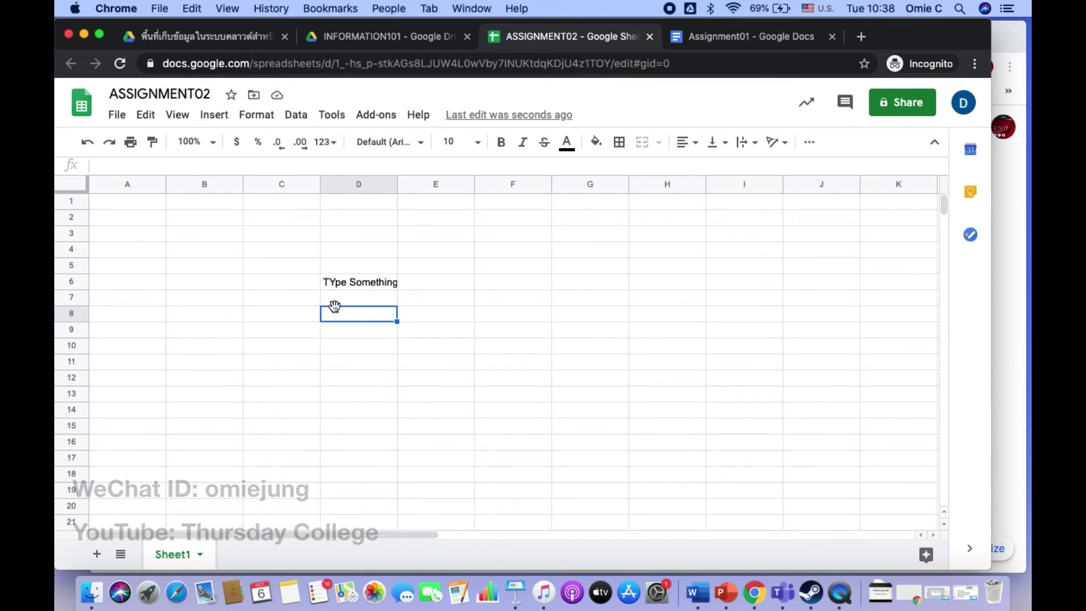
# Step: Close ASSIGNMENT02, type 'Hello World' into Assignment01, then close that document
pyautogui.click(650, 37)
pyautogui.click(606, 38)
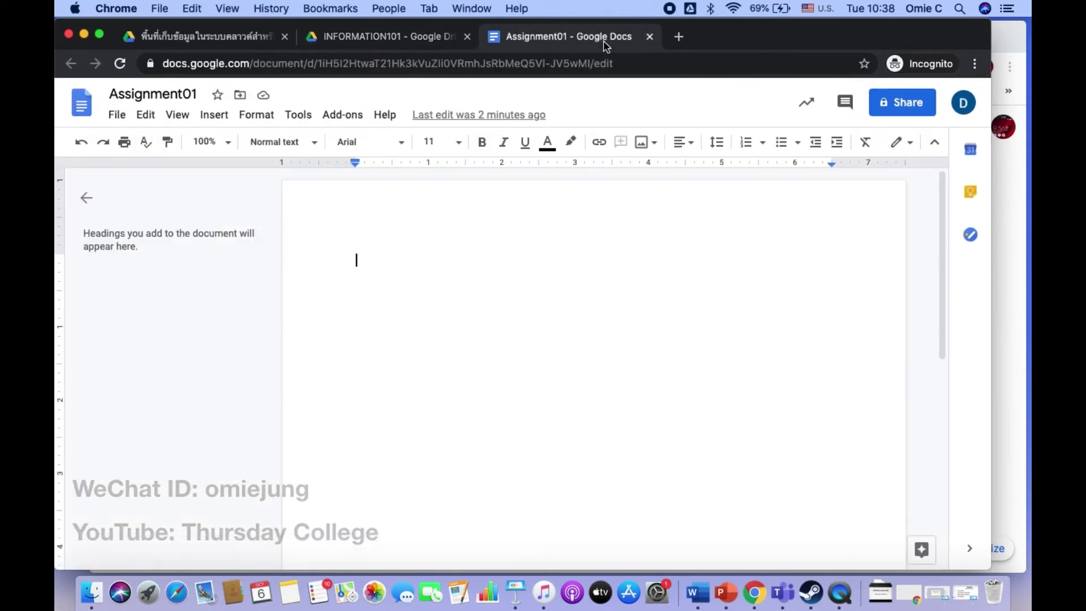
pyautogui.write('Hello World')
pyautogui.press('Return')
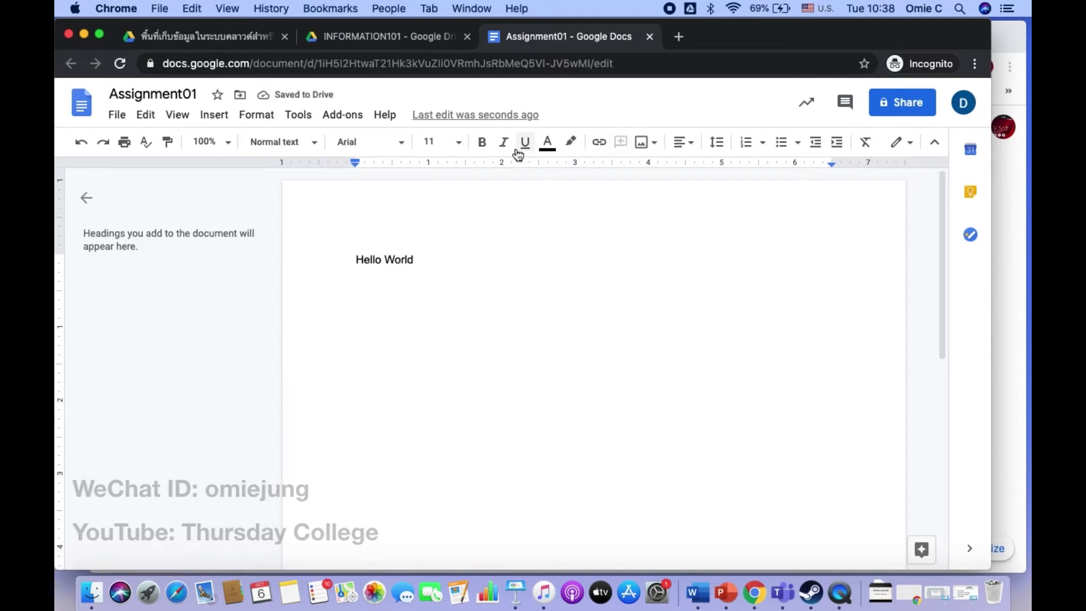
pyautogui.click(650, 36)
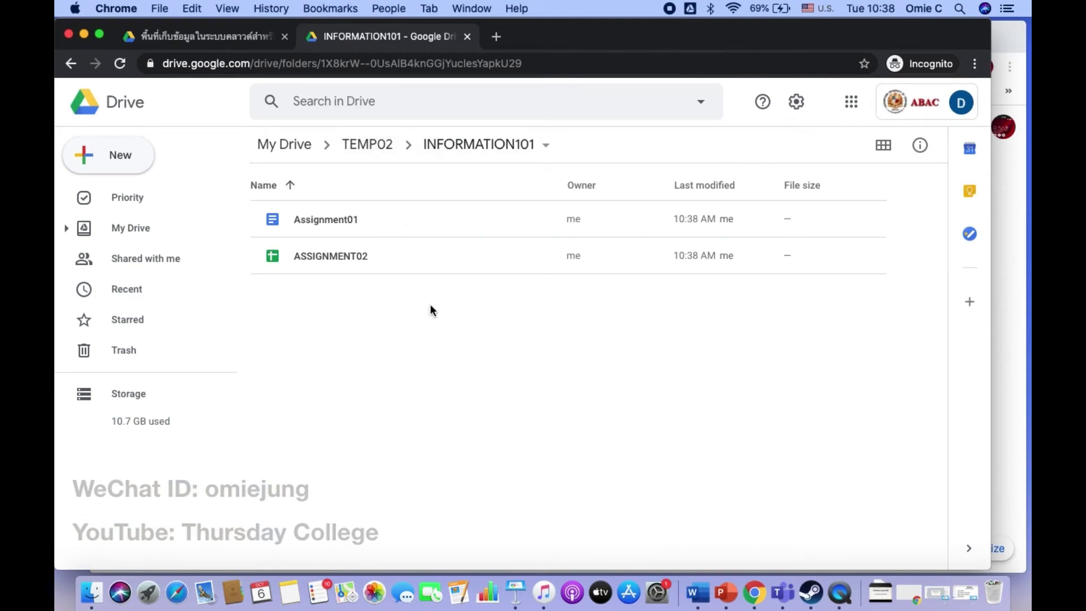
# Step: Put Keynote away and move Assignment01 from INFORMATION101 to the trash
pyautogui.click(515, 591)
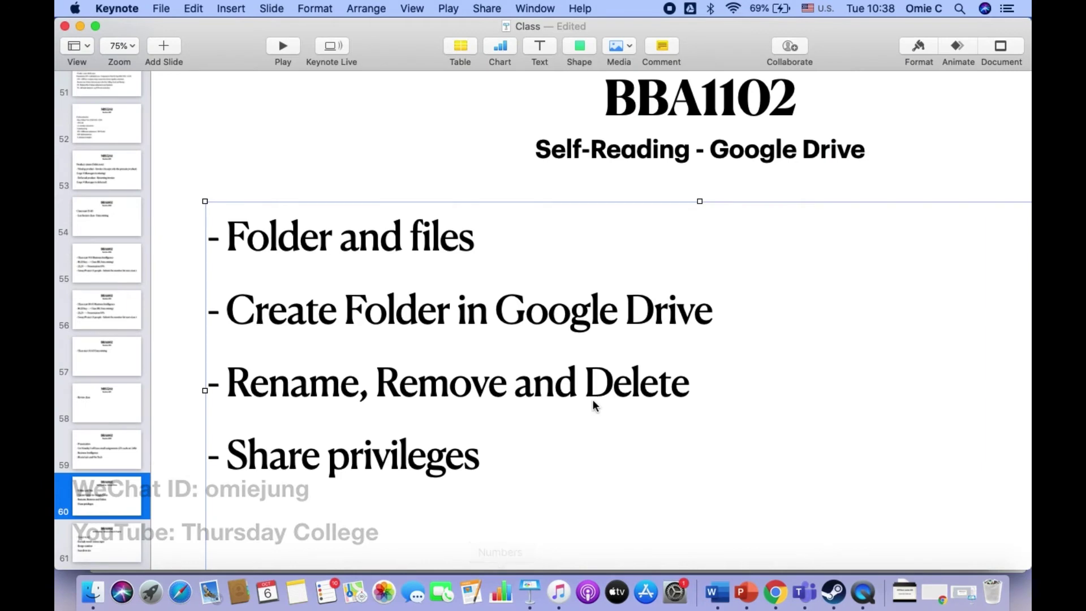
pyautogui.click(80, 26)
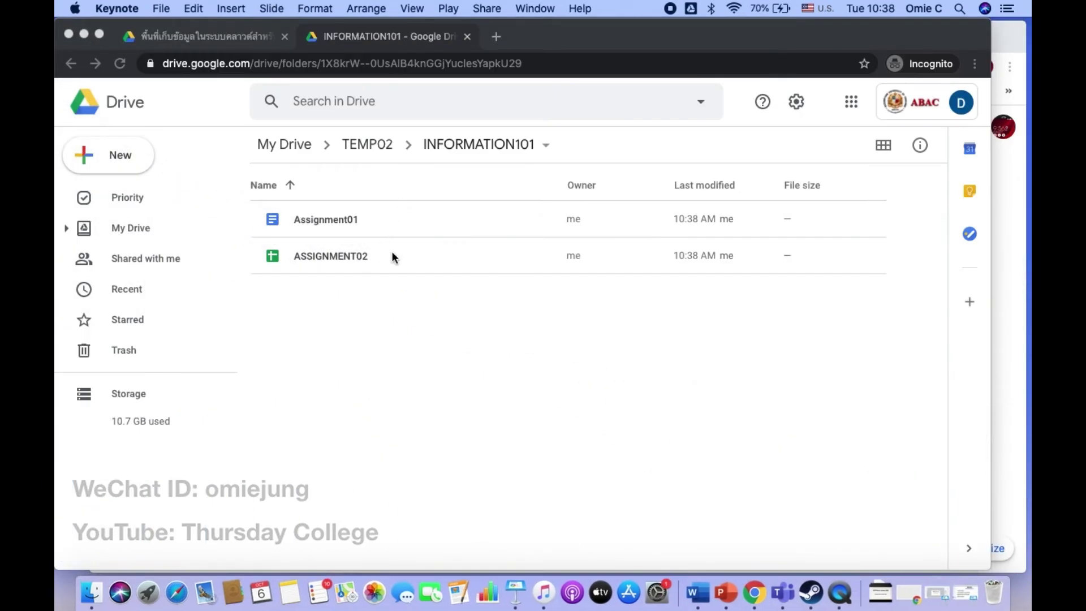
pyautogui.click(415, 228)
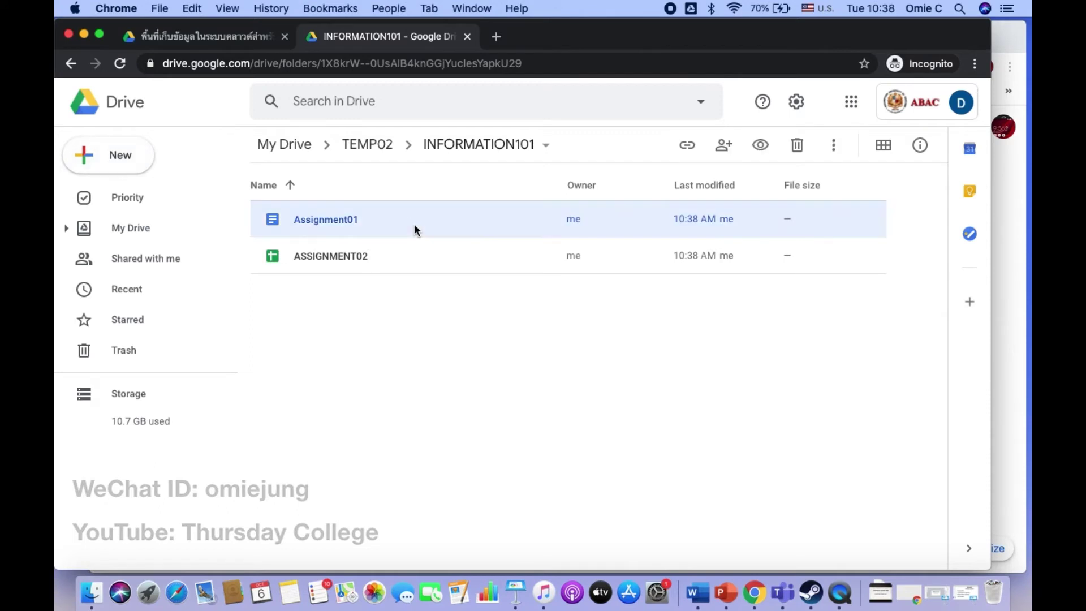
pyautogui.click(831, 146)
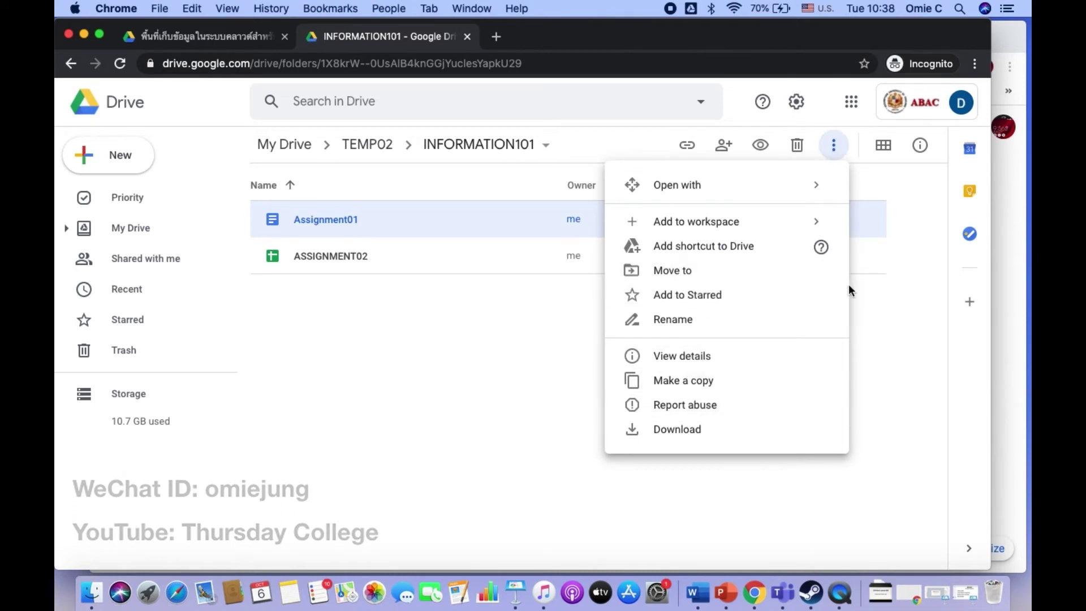
pyautogui.click(526, 303)
pyautogui.click(359, 223)
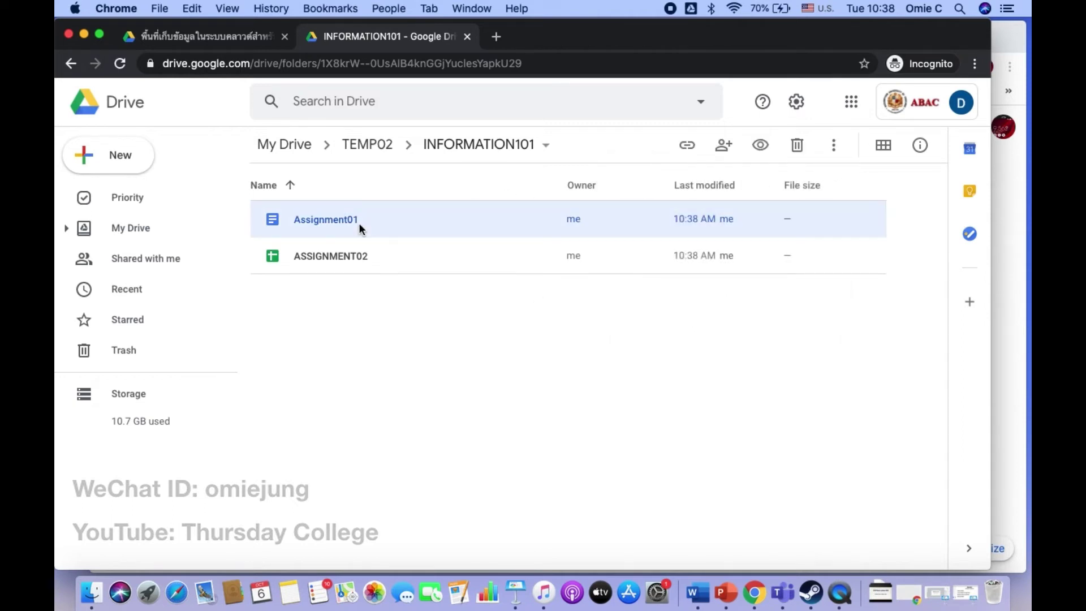
pyautogui.click(798, 146)
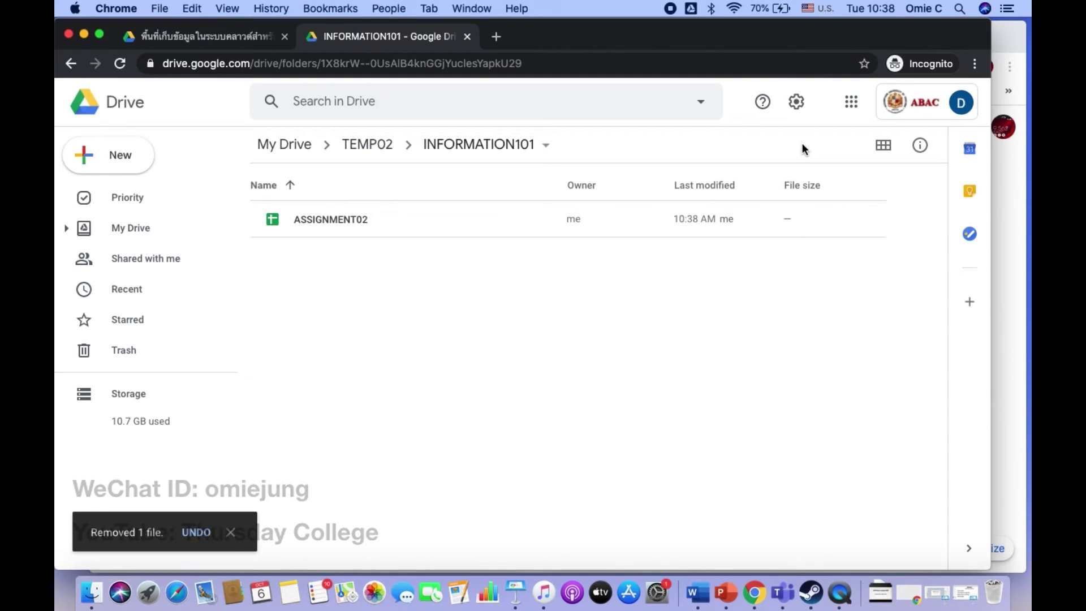
# Step: Restore Assignment01 from the Trash via its right-click menu, then return to My Drive
pyautogui.click(121, 355)
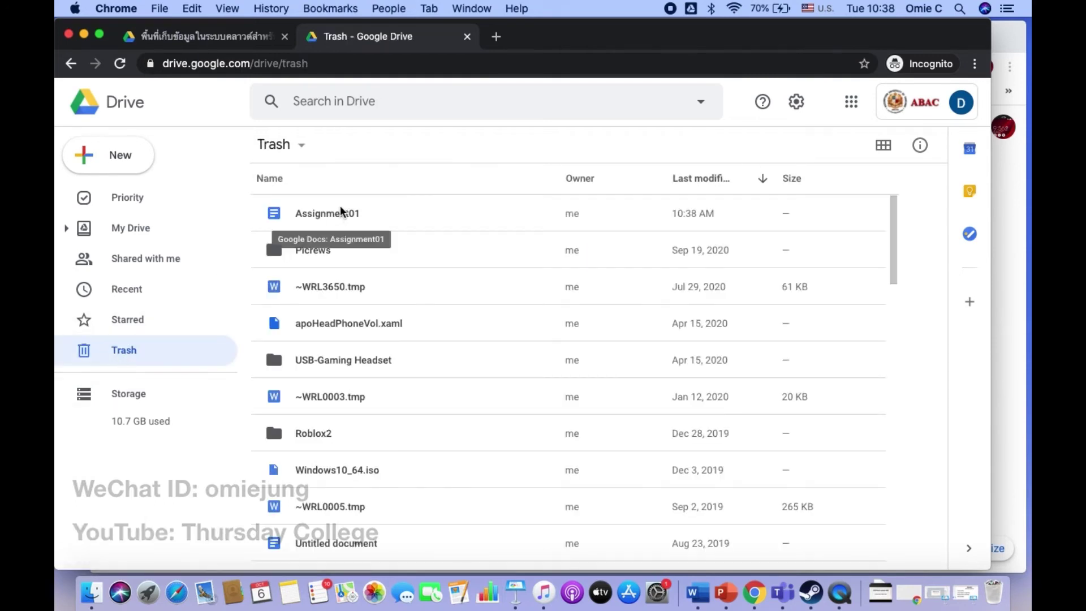
pyautogui.click(395, 214)
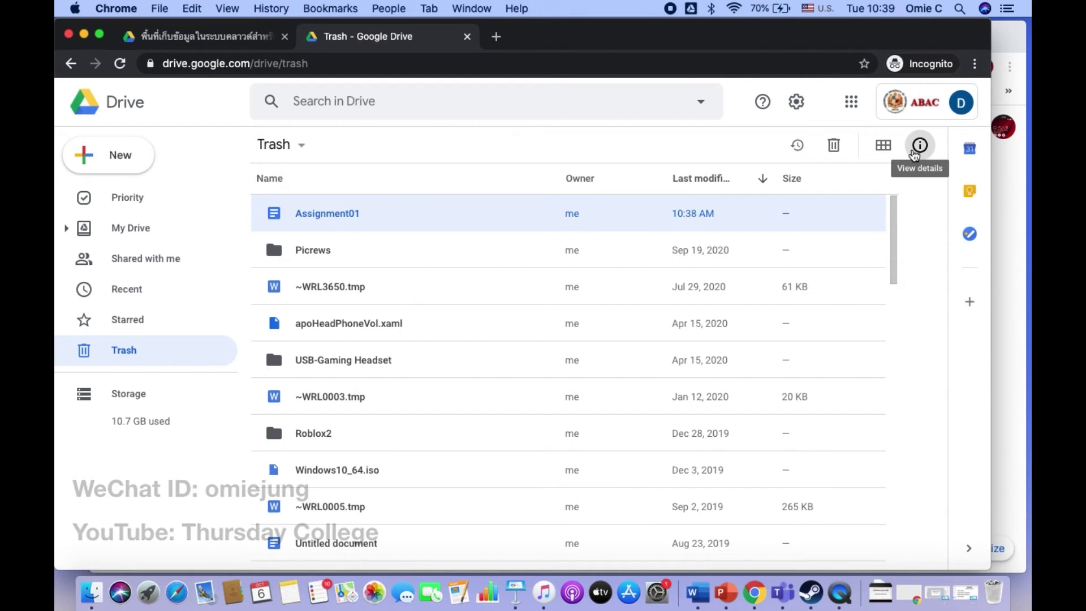
pyautogui.click(919, 146)
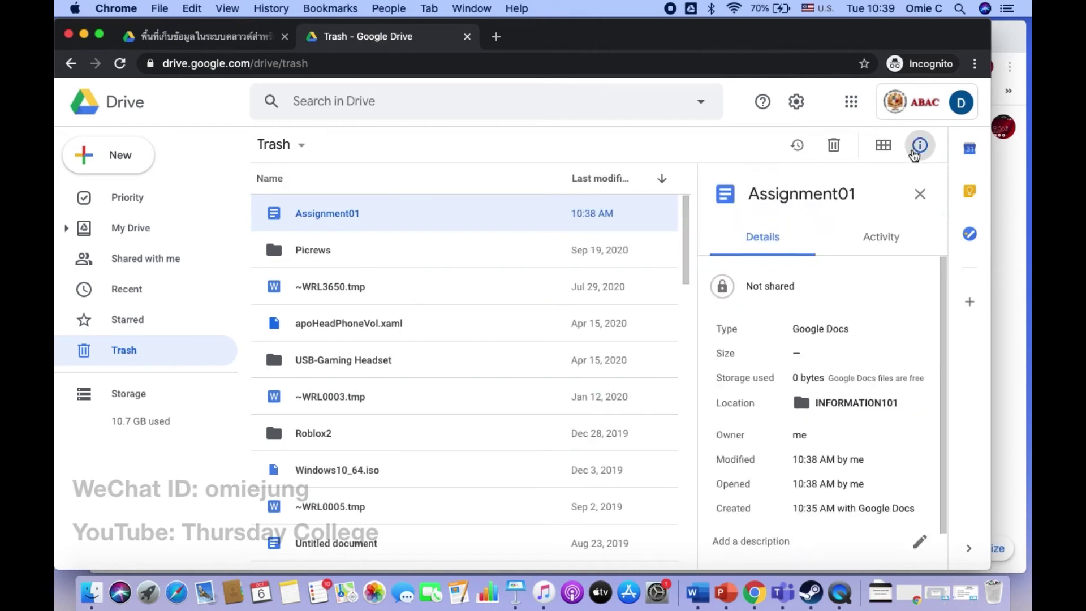
pyautogui.click(919, 194)
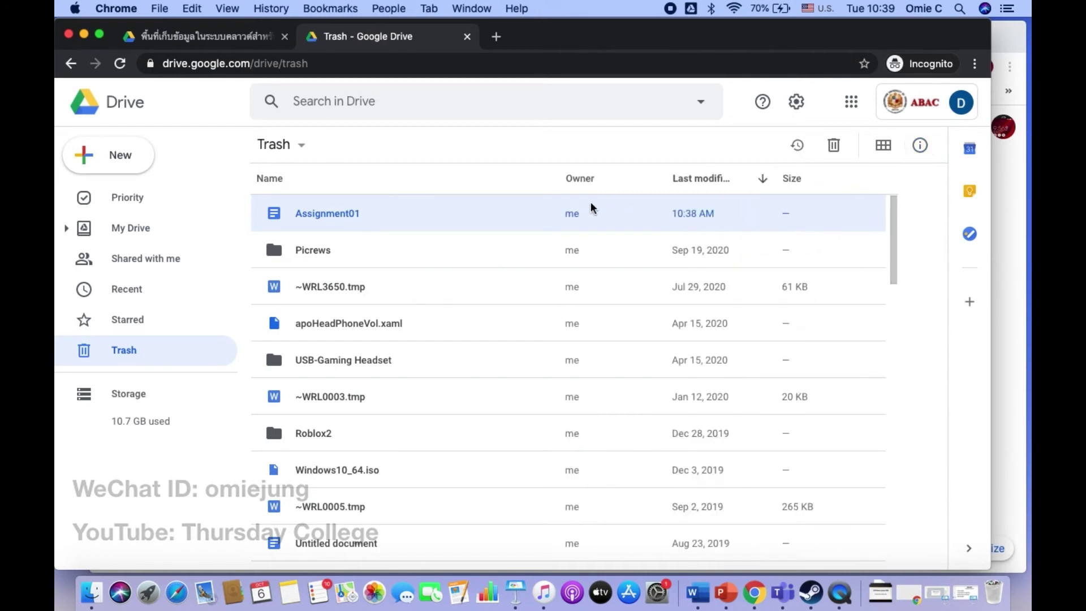
pyautogui.rightClick(532, 221)
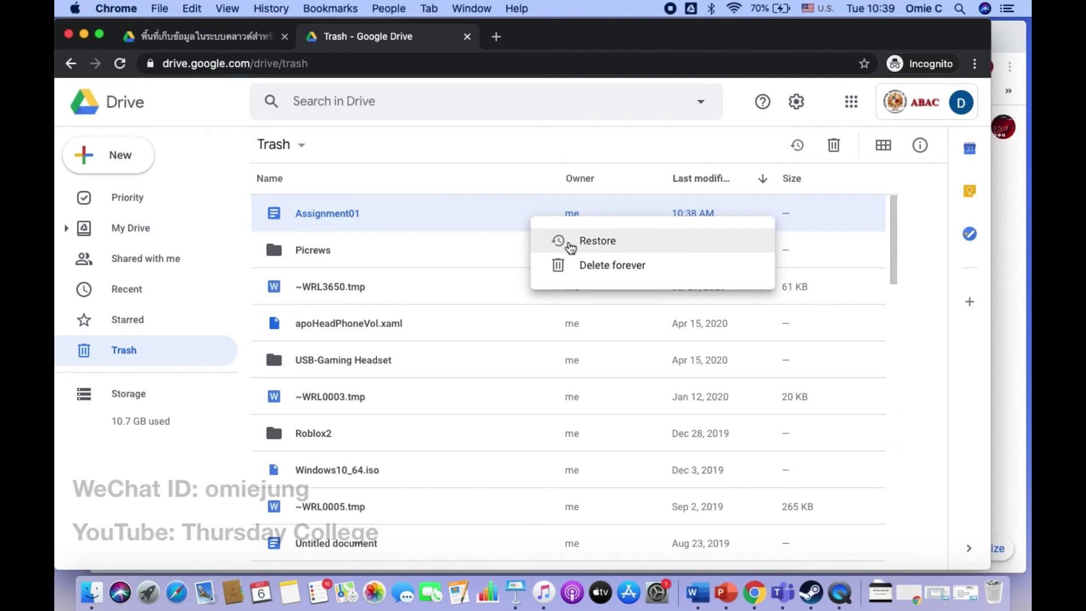
pyautogui.click(565, 242)
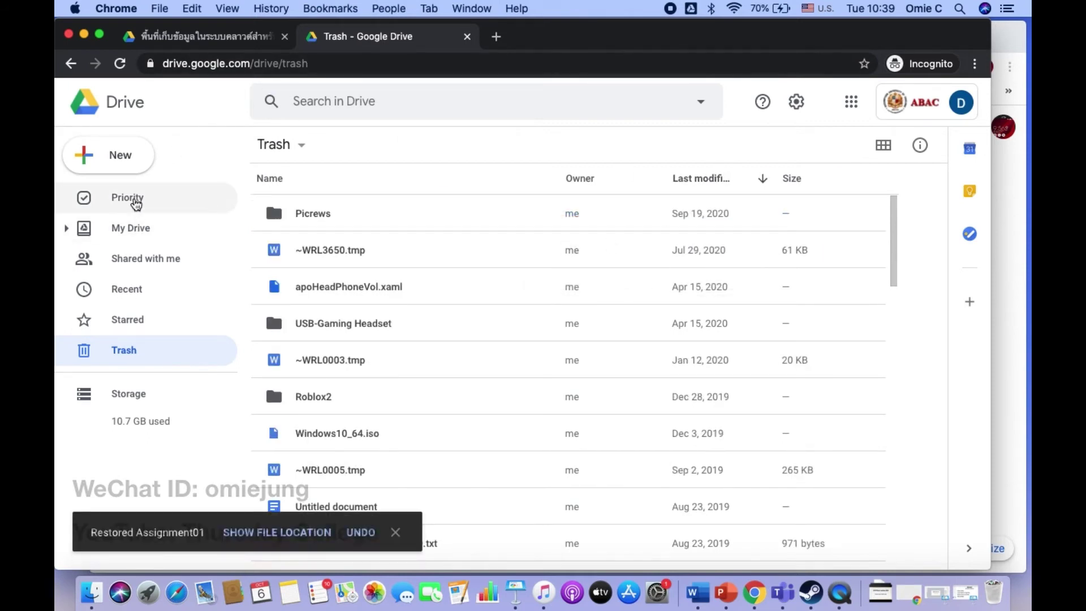
pyautogui.click(133, 230)
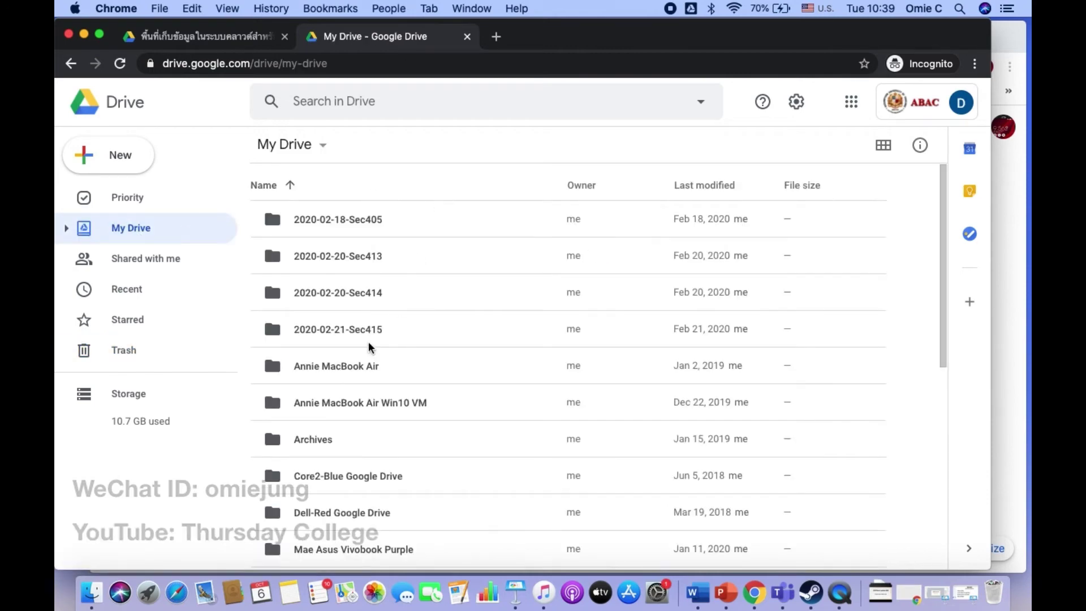
# Step: Navigate into the TEMP02 folder and then its INFORMATION101 subfolder
pyautogui.scroll(-10, 321, 450)
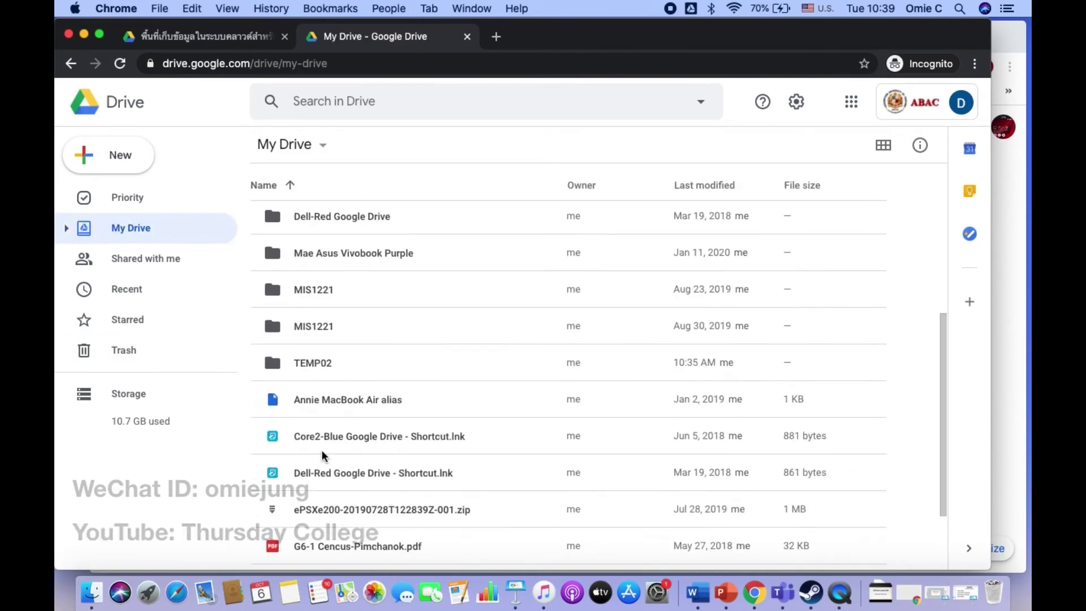
pyautogui.doubleClick(332, 347)
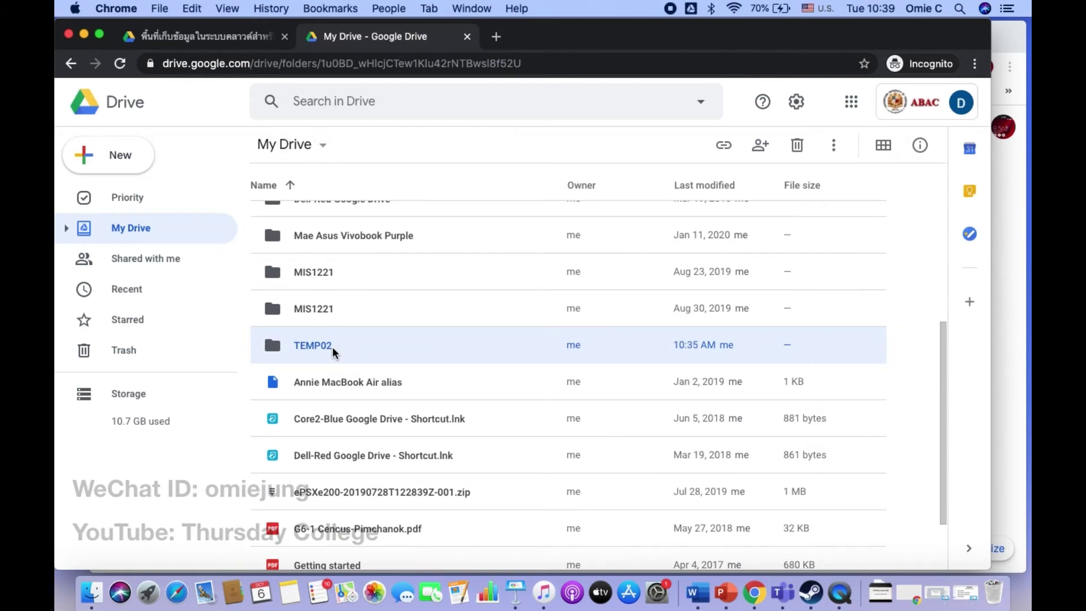
pyautogui.click(352, 215)
pyautogui.doubleClick(353, 214)
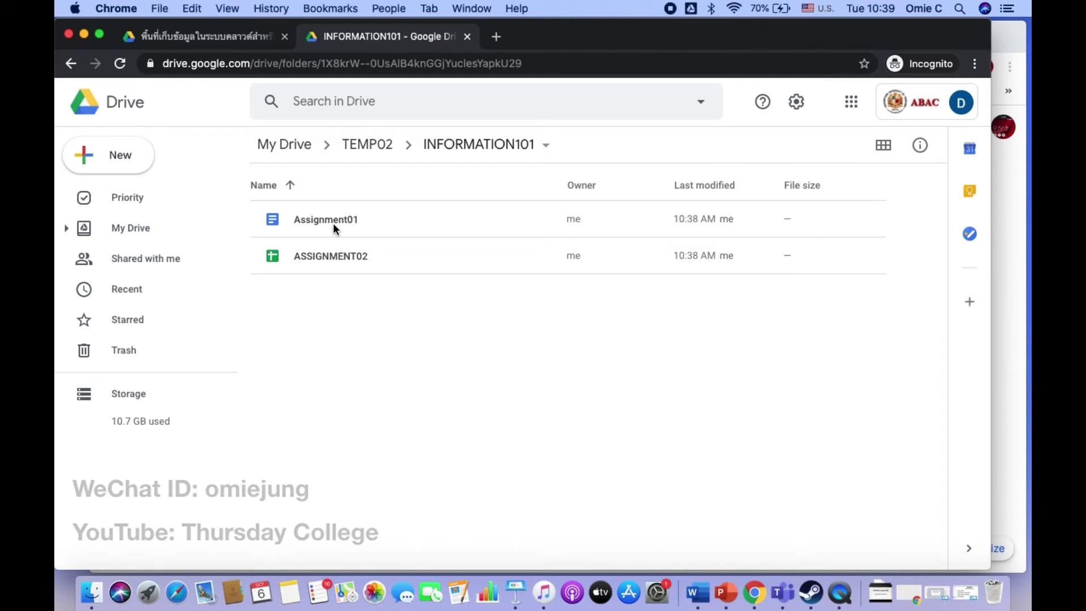
# Step: Download Assignment01 as Assignment01.docx and open it in Word
pyautogui.click(334, 228)
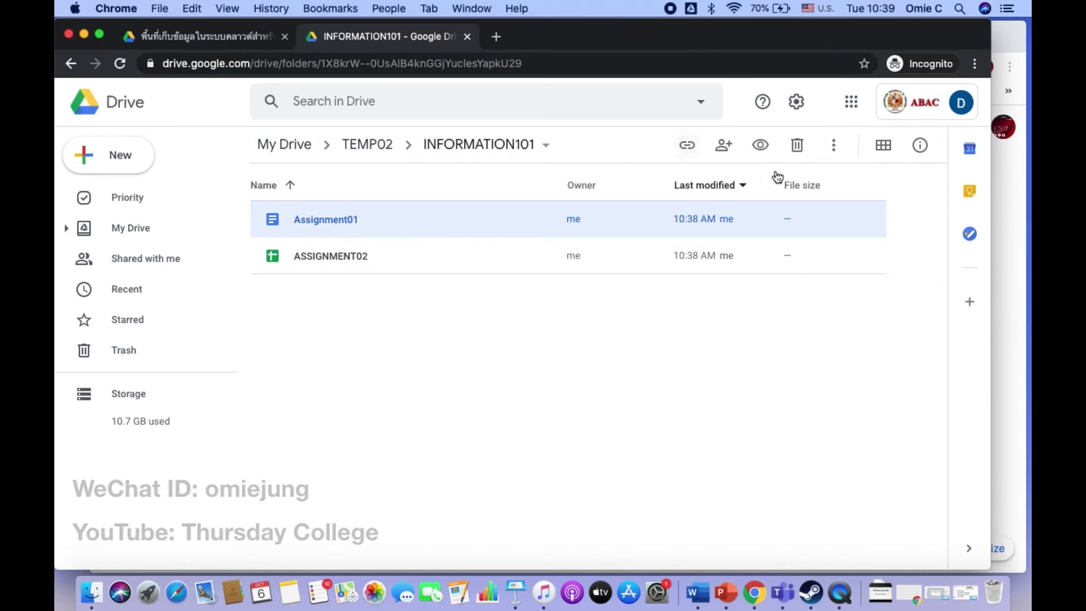
pyautogui.click(835, 146)
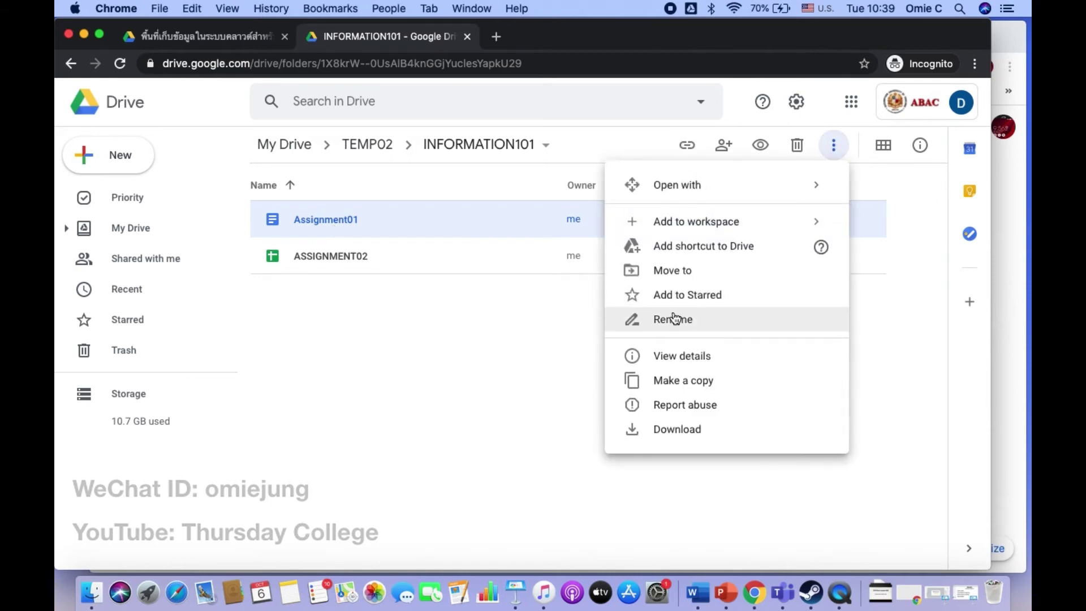
pyautogui.click(661, 430)
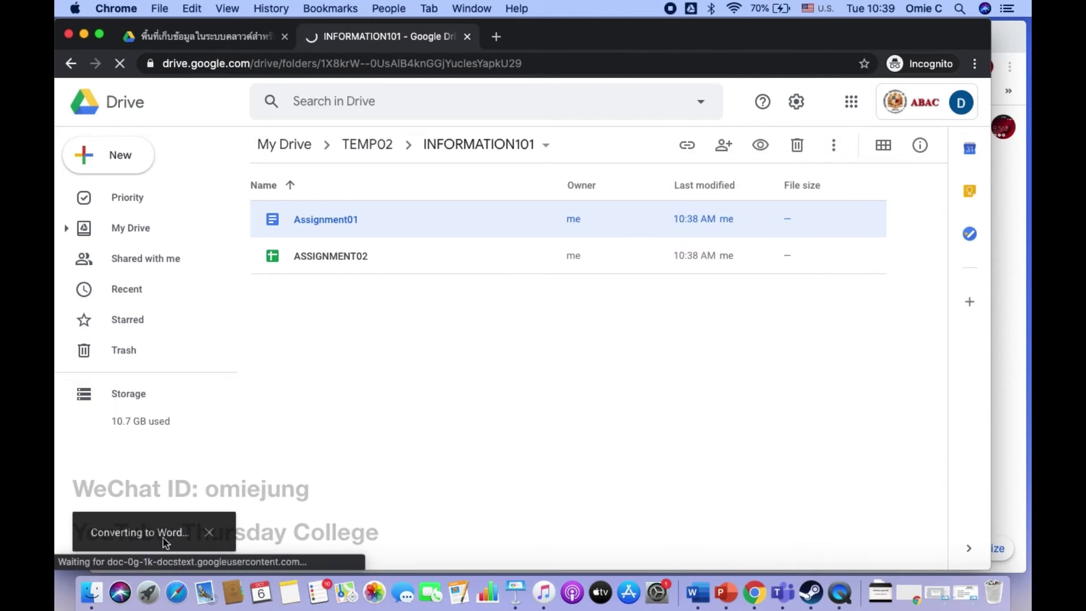
pyautogui.click(155, 550)
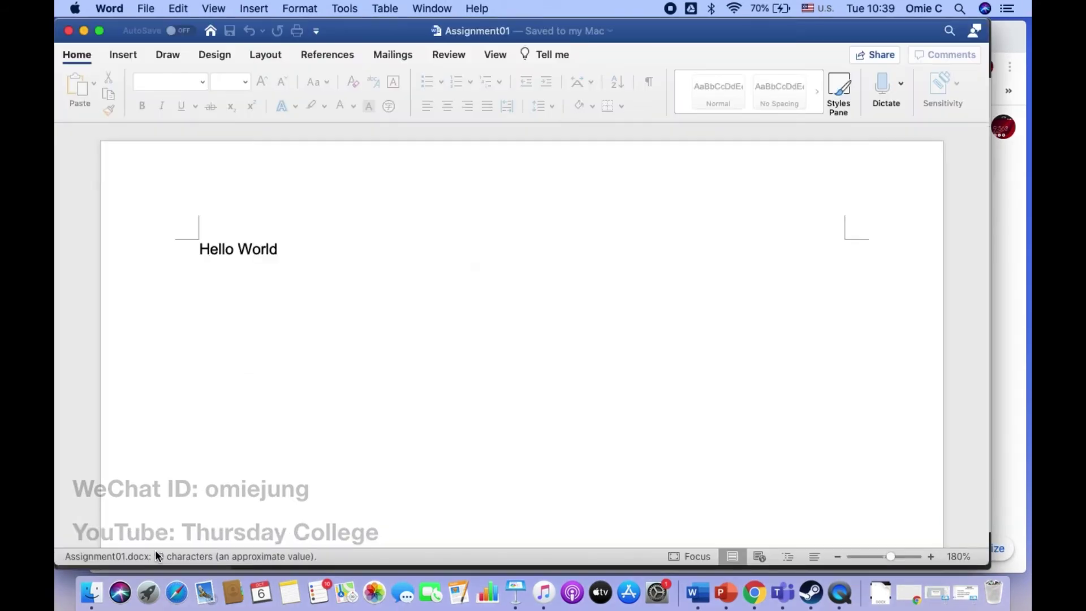
# Step: Close the Assignment01.docx Word window after checking its Hello World text
pyautogui.click(69, 32)
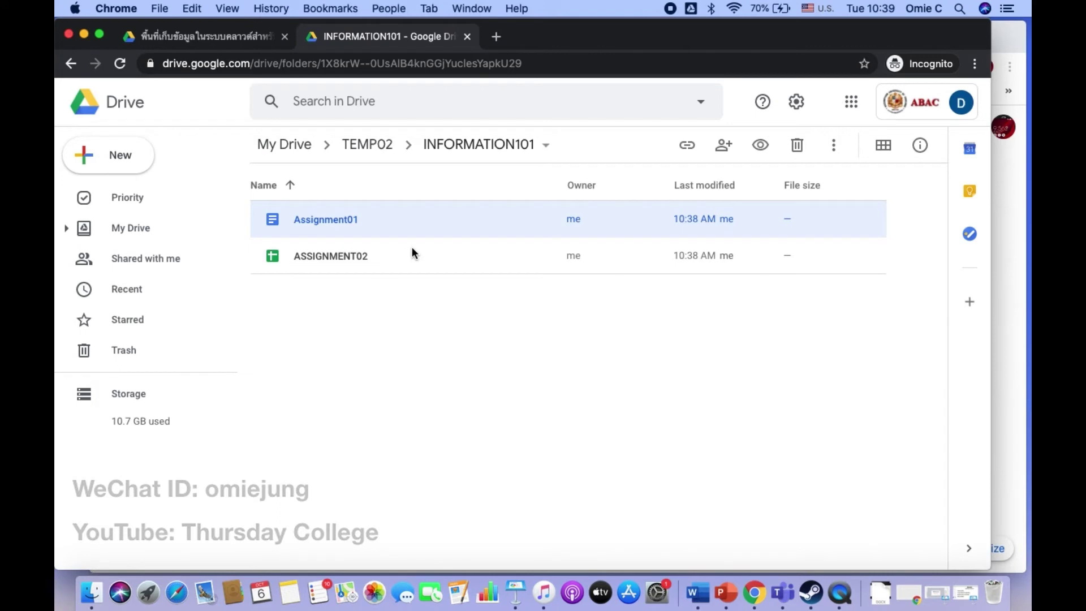
# Step: Download Assignment01 and ASSIGNMENT02 together as a drive-download zip, confirming Leave on the warning
pyautogui.keyDown('shift'); pyautogui.click(412, 248); pyautogui.keyUp('shift')
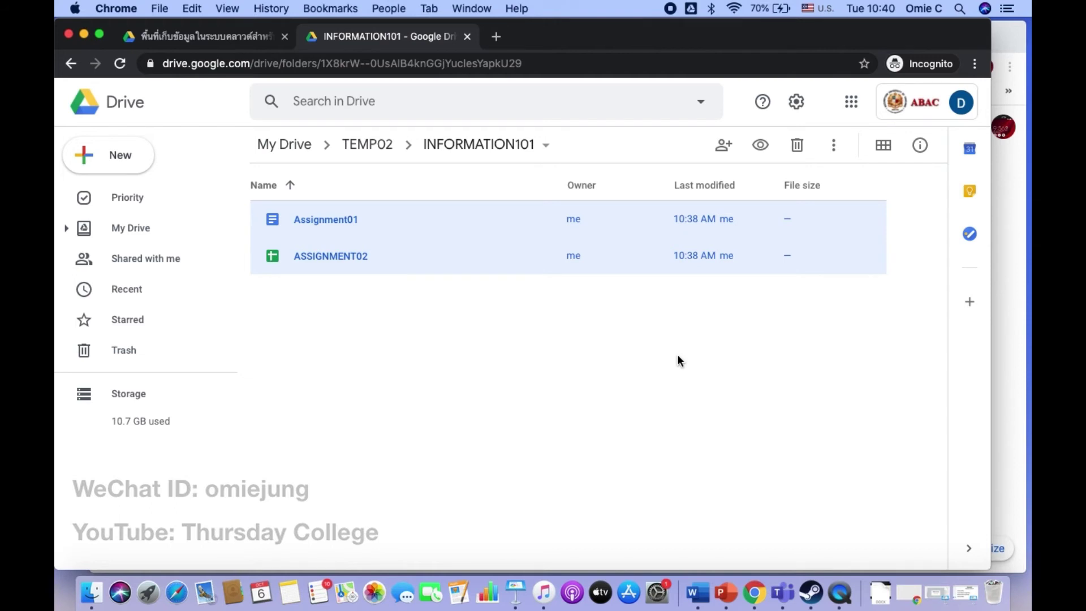
pyautogui.click(833, 145)
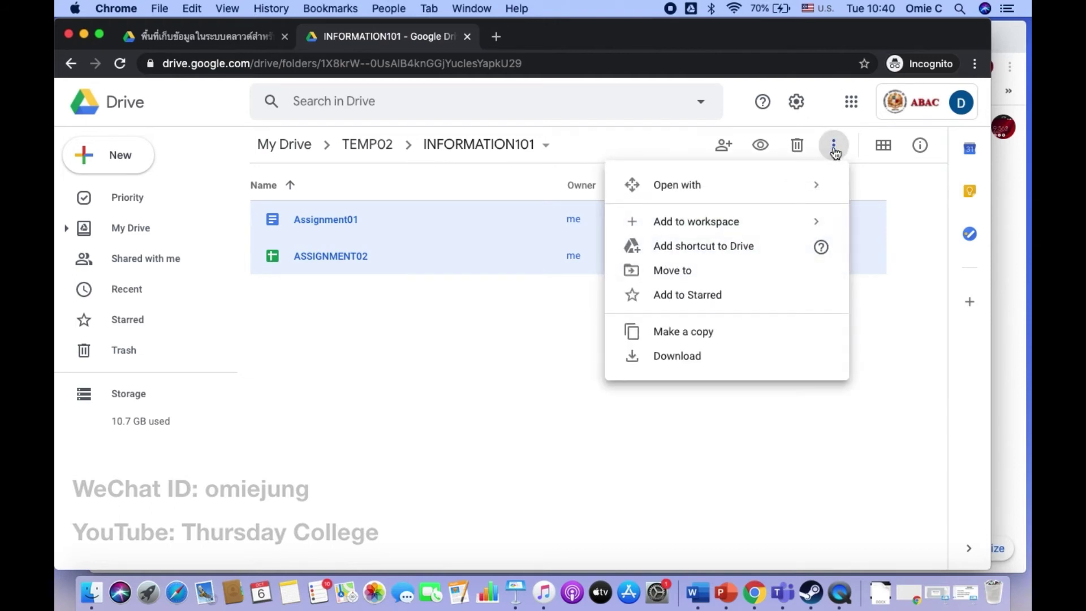
pyautogui.click(681, 362)
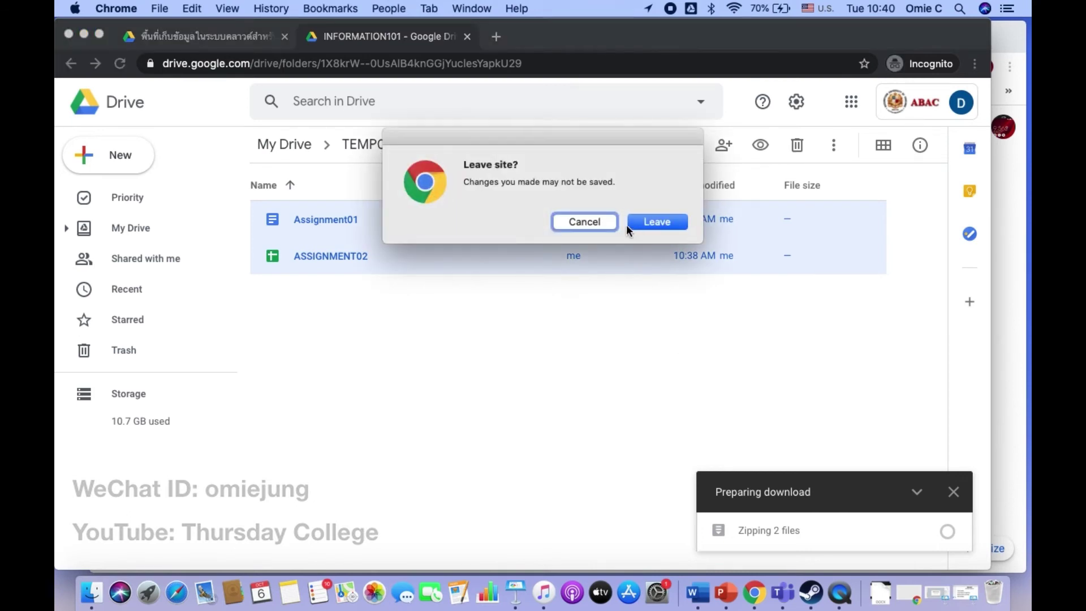
pyautogui.click(651, 223)
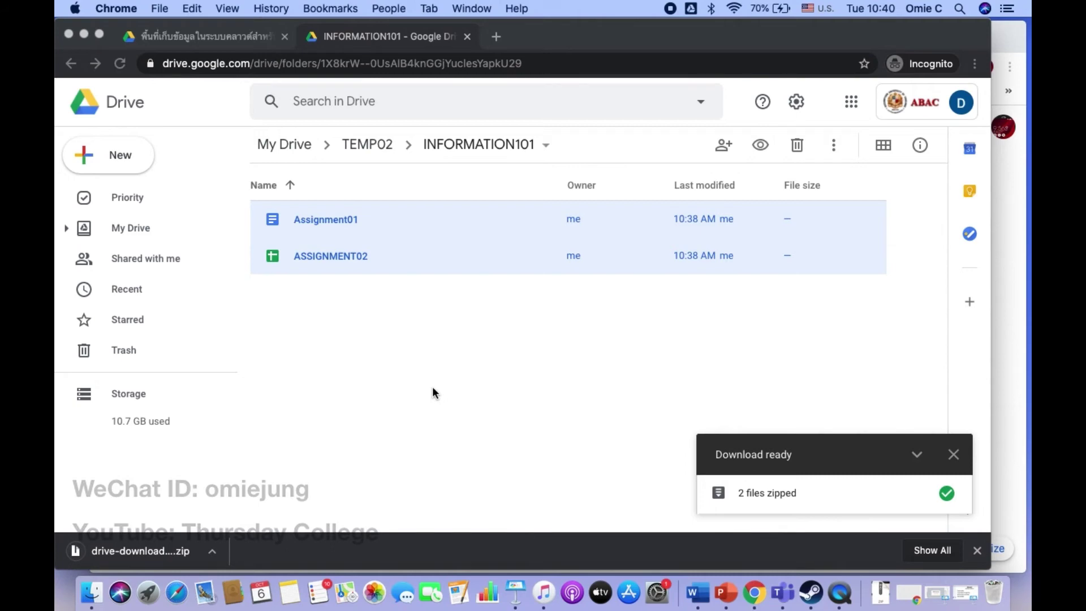
pyautogui.click(869, 598)
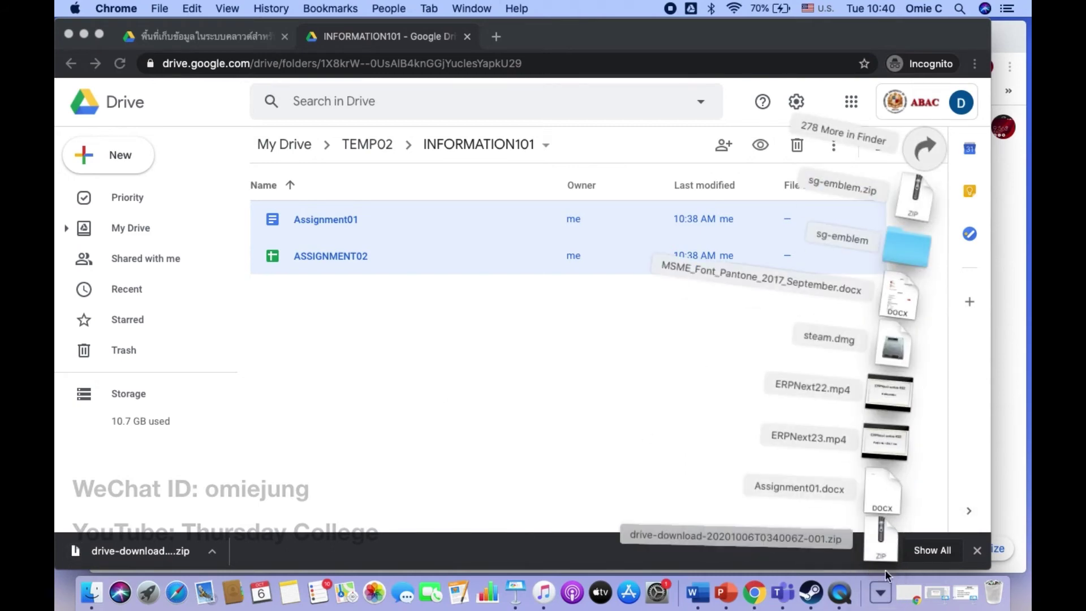
# Step: Extract the drive-download zip, check Assignment01.docx and ASSIGNMENT02.xlsx inside, and close Finder
pyautogui.click(891, 557)
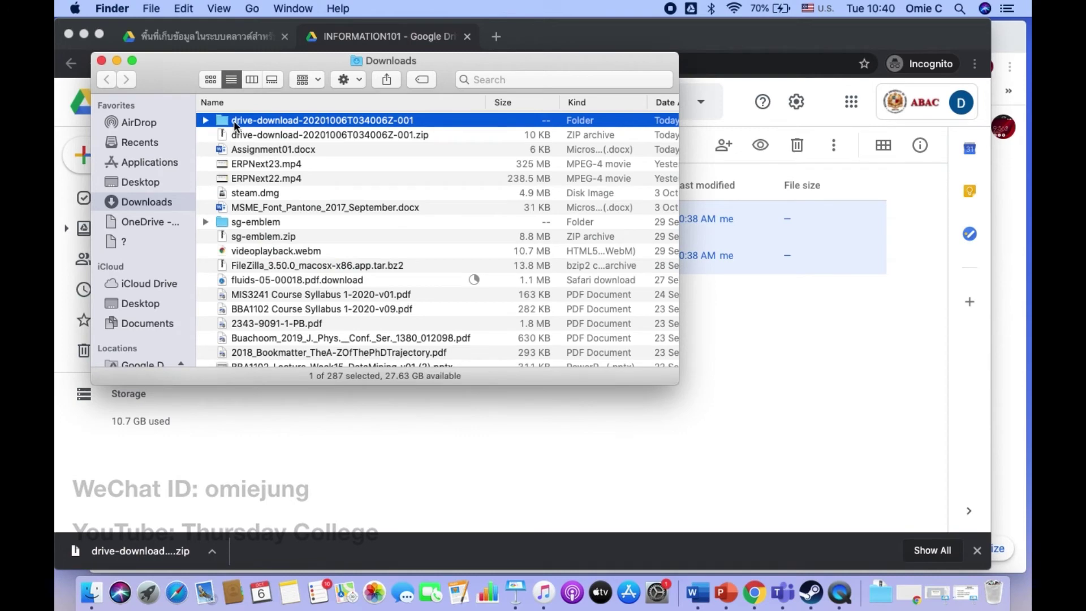
pyautogui.doubleClick(233, 121)
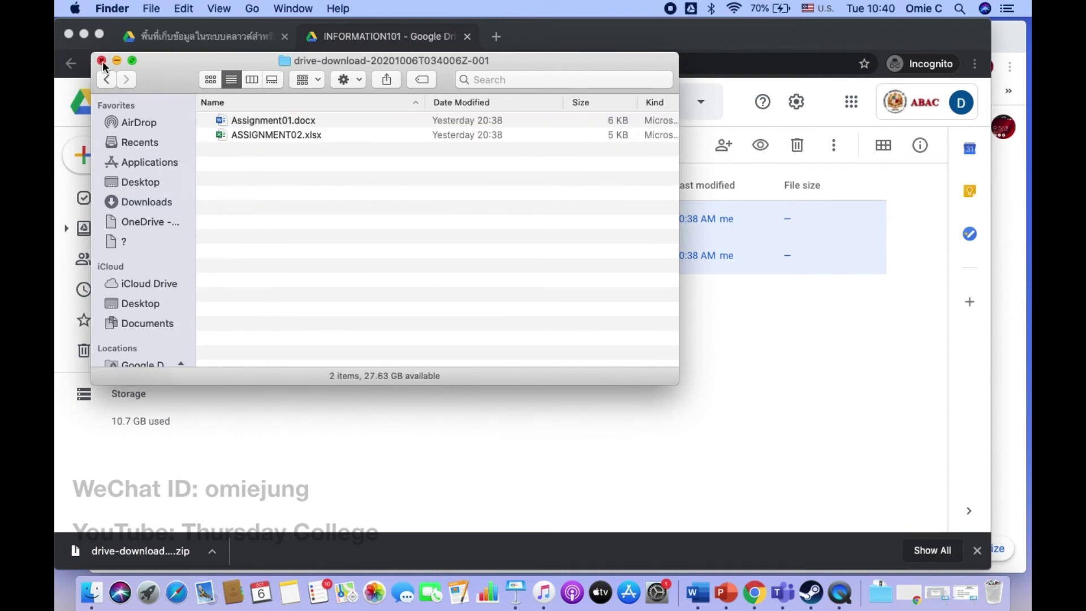
pyautogui.click(102, 60)
pyautogui.click(640, 483)
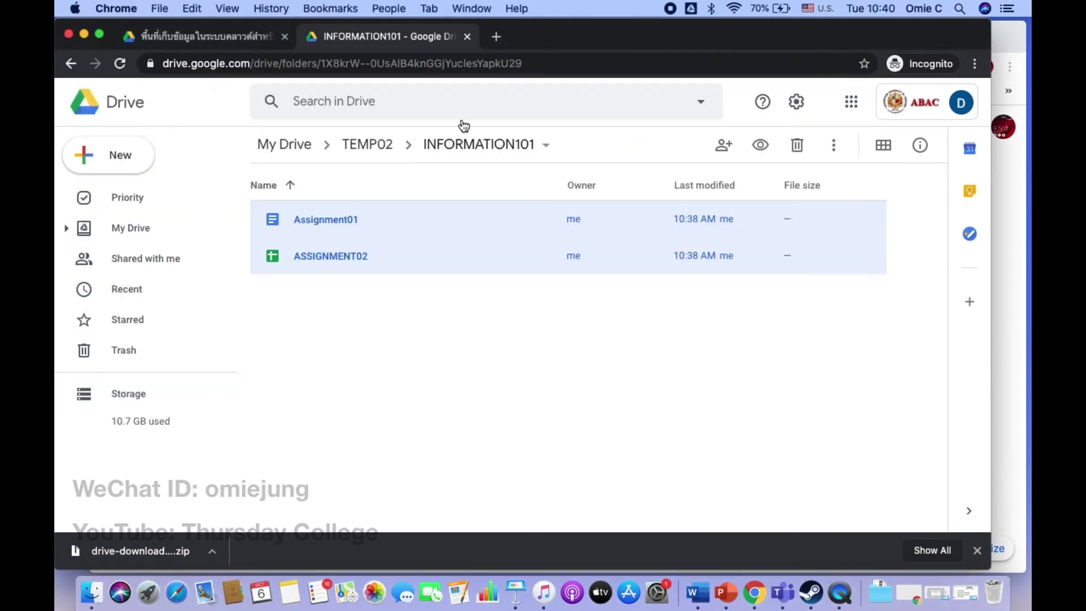
# Step: From TEMP02, download the INFORMATION101 folder as a zip, confirming Leave, and check Downloads
pyautogui.click(382, 148)
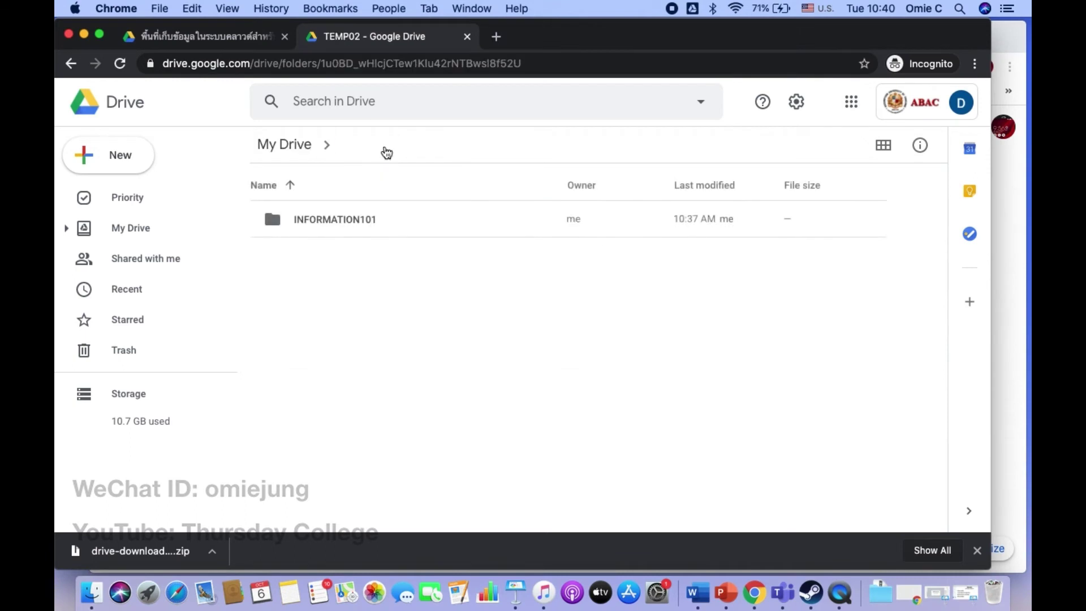
pyautogui.click(352, 225)
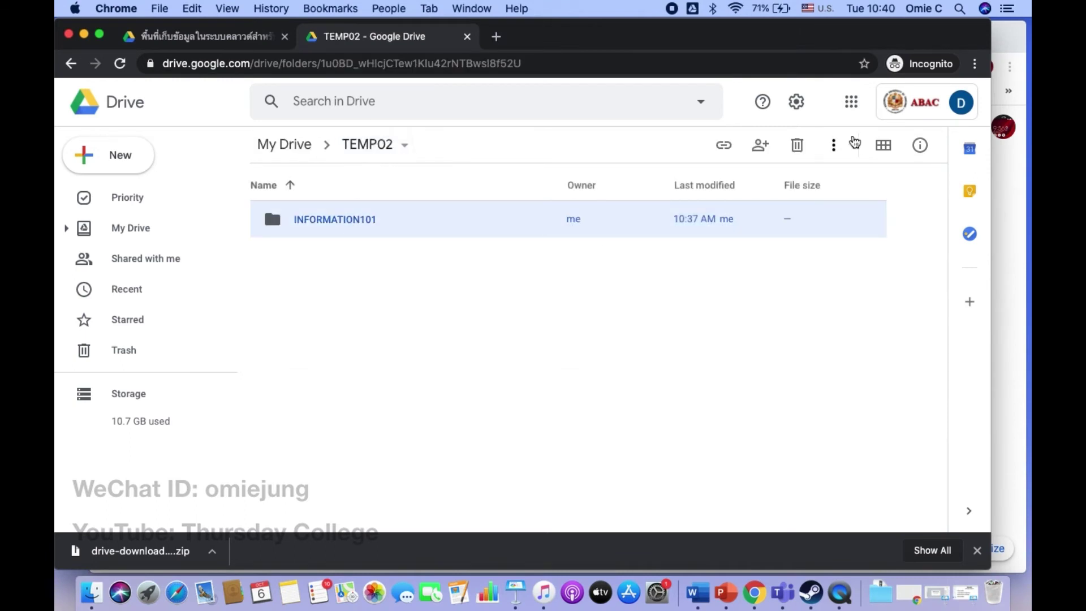
pyautogui.click(836, 147)
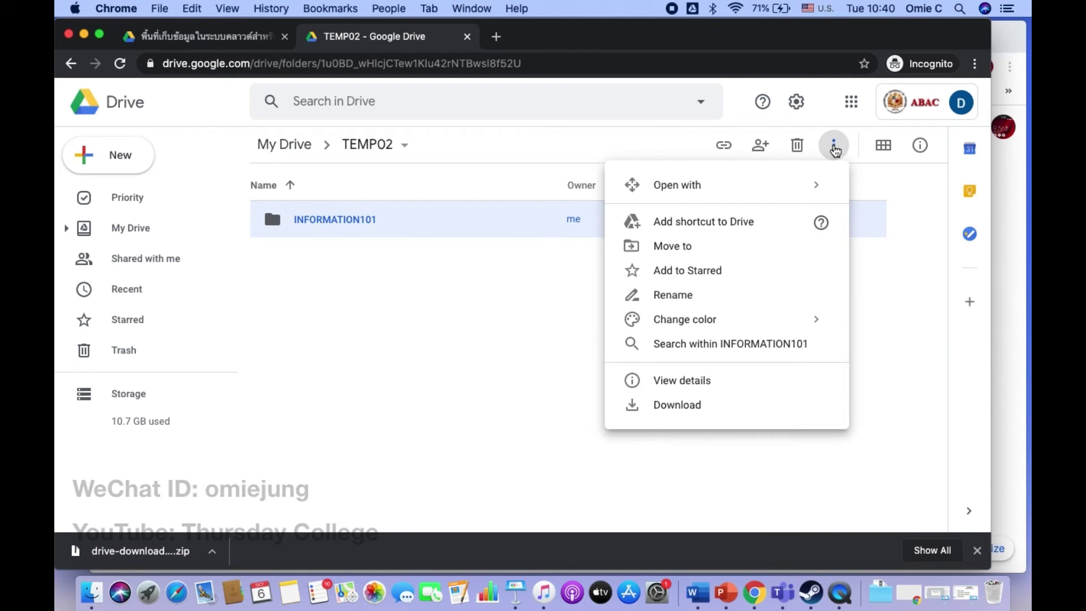
pyautogui.click(461, 365)
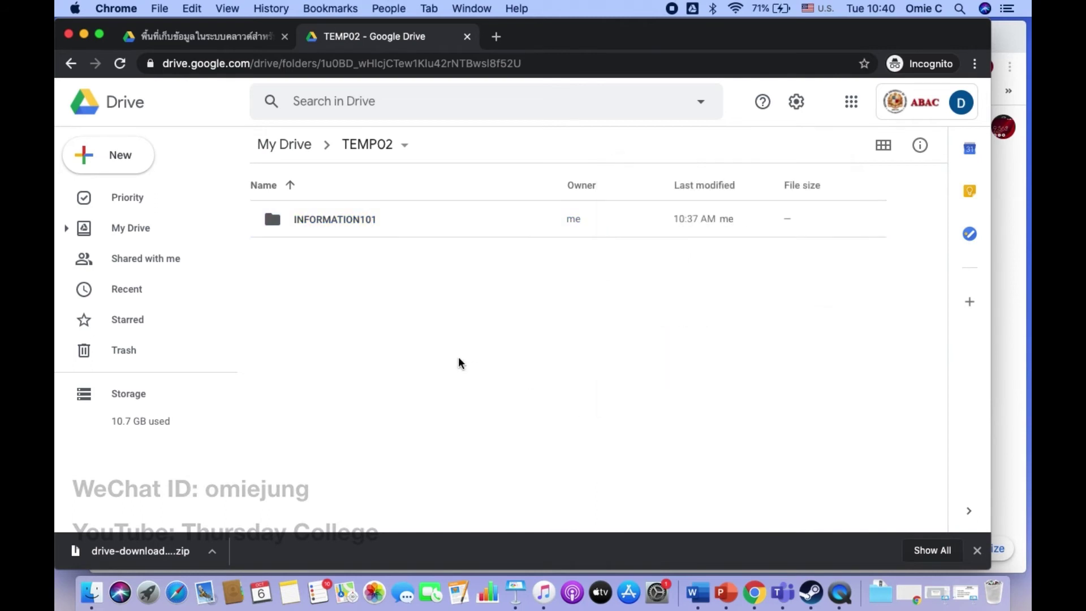
pyautogui.click(577, 225)
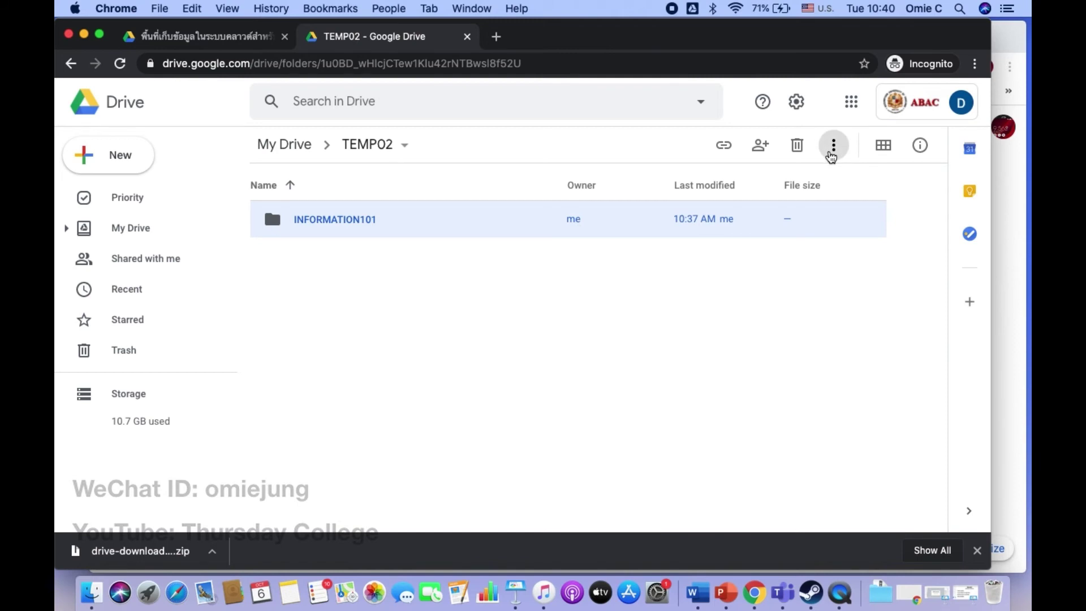
pyautogui.click(834, 146)
pyautogui.click(649, 405)
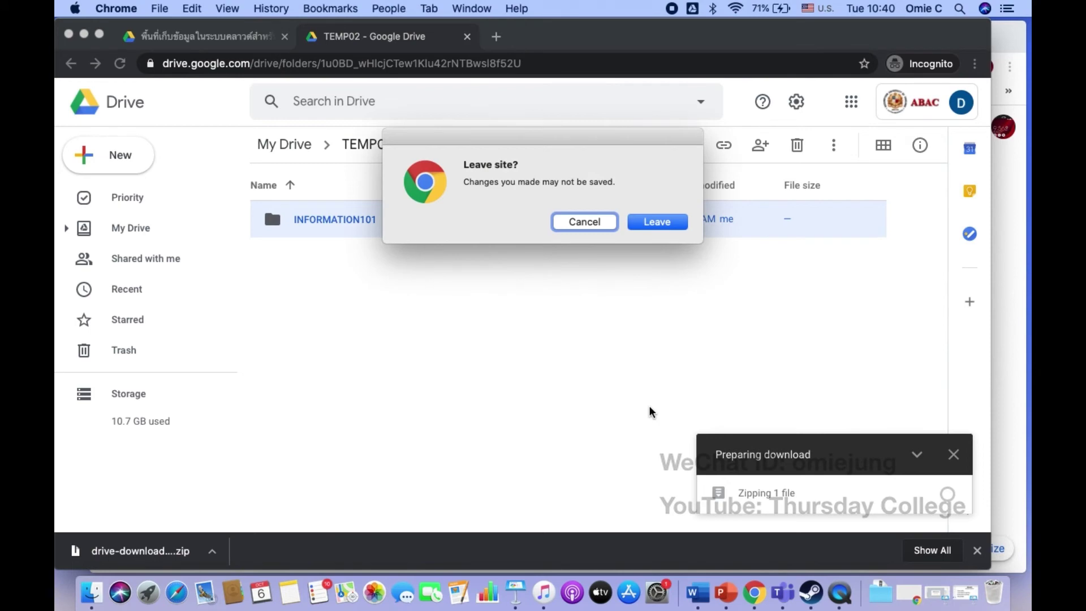
pyautogui.click(652, 226)
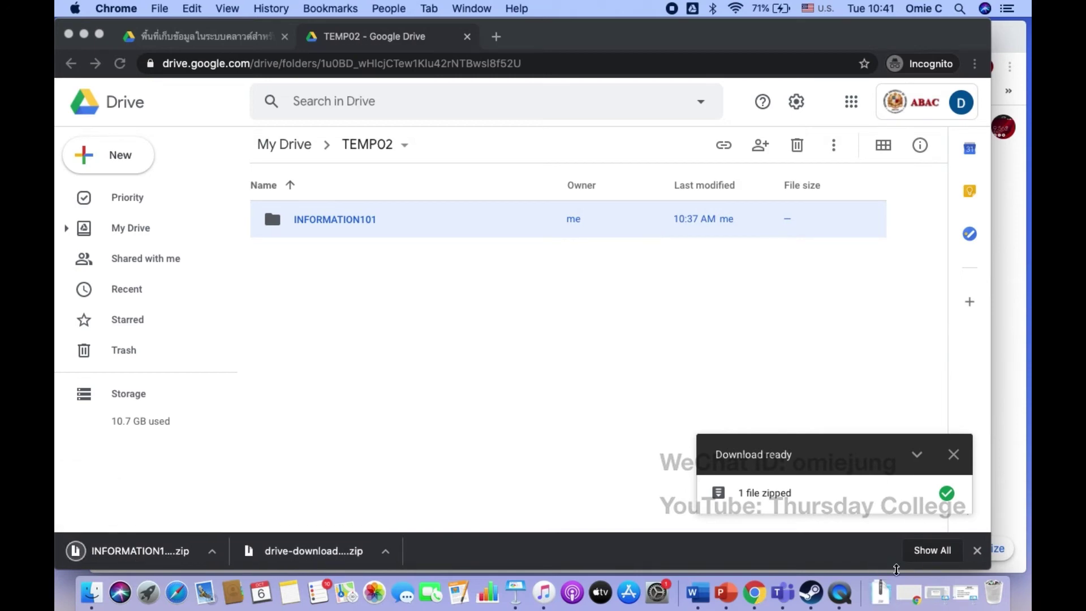
pyautogui.click(886, 593)
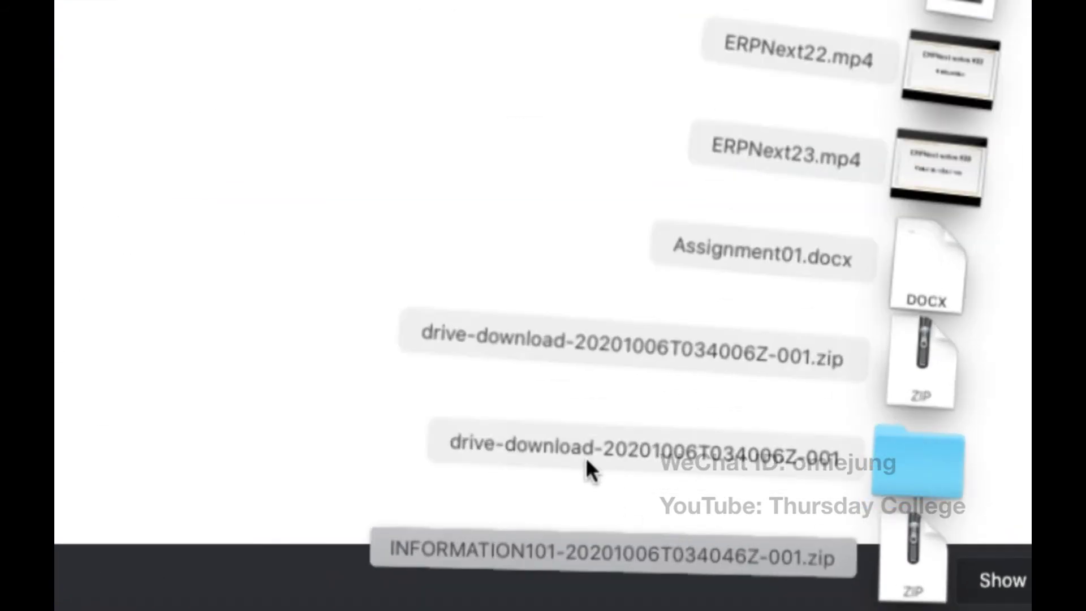
# Step: Dismiss the Downloads stack showing the INFORMATION101 and drive-download zips
pyautogui.click(280, 313)
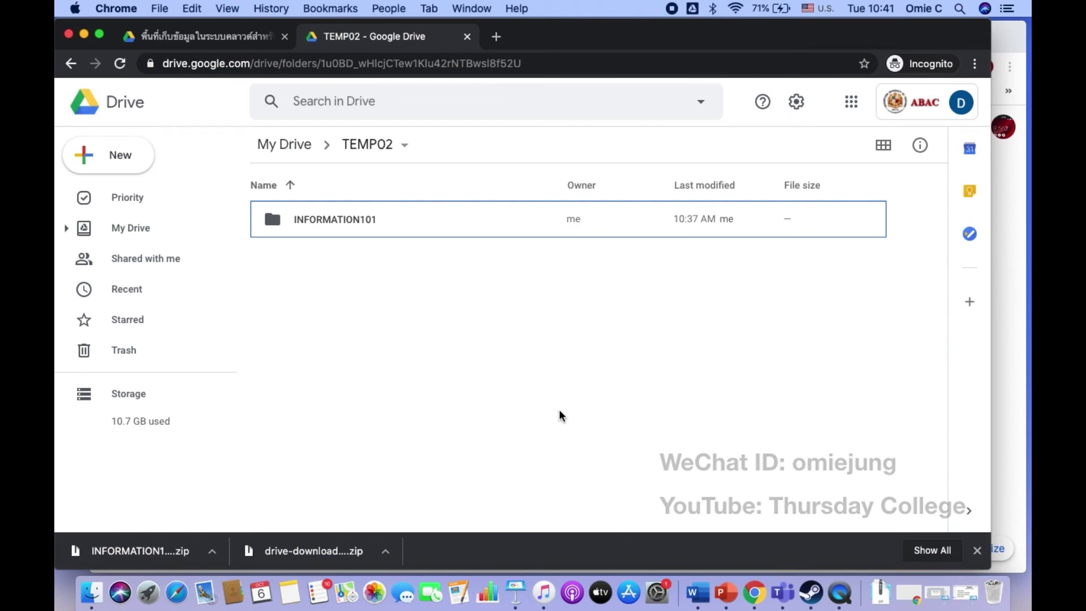
# Step: Switch to Keynote and click into slide 60's topic list after Share privileges
pyautogui.click(517, 593)
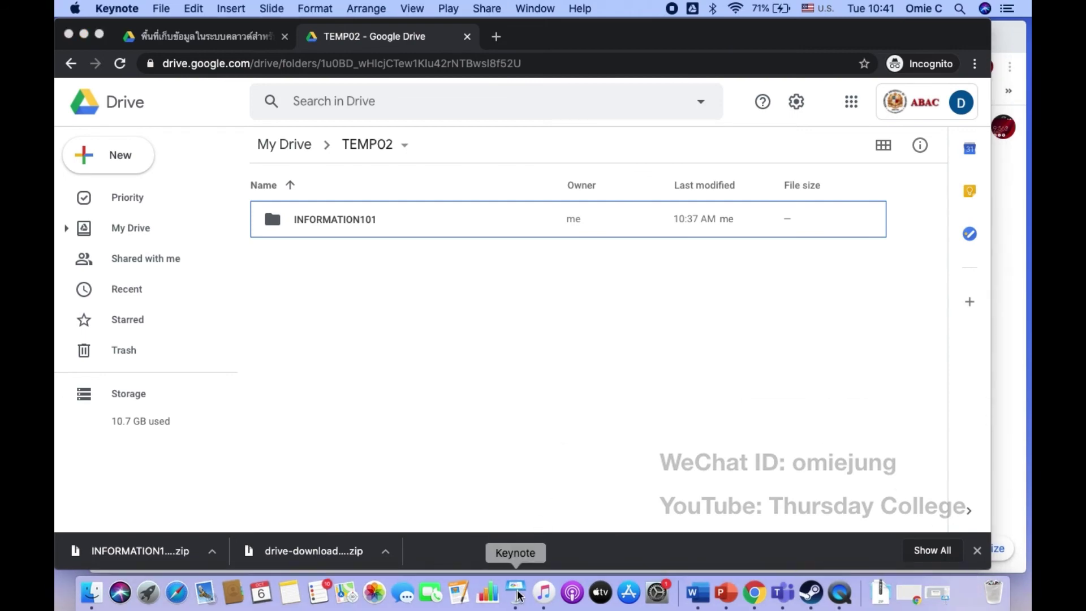
pyautogui.click(547, 432)
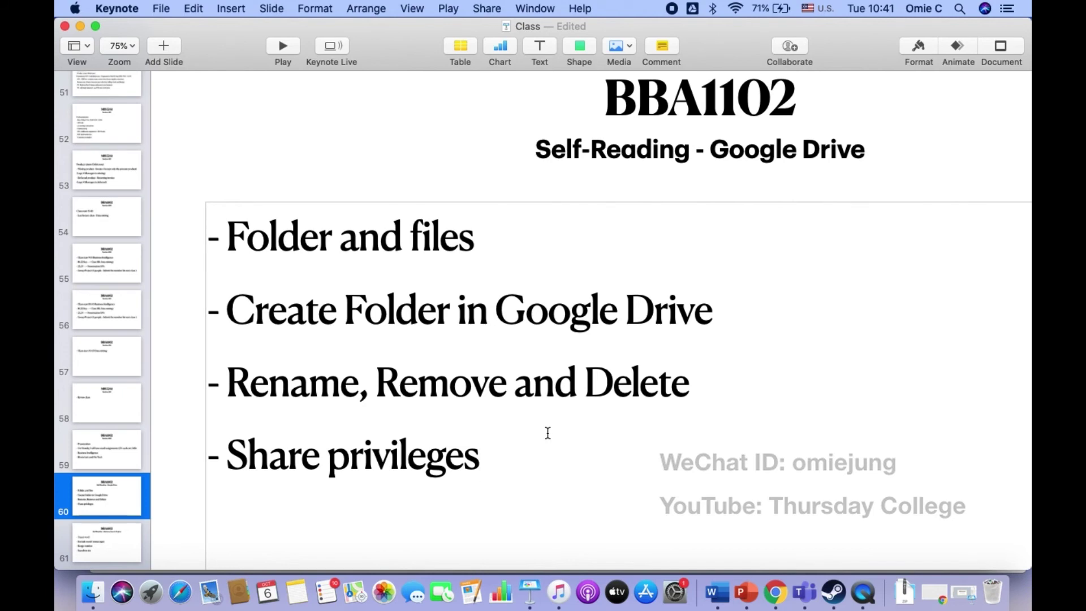
# Step: Leave Keynote, open the INFORMATION101 folder in Drive, and bring up Assignment01's sharing dialog
pyautogui.click(81, 26)
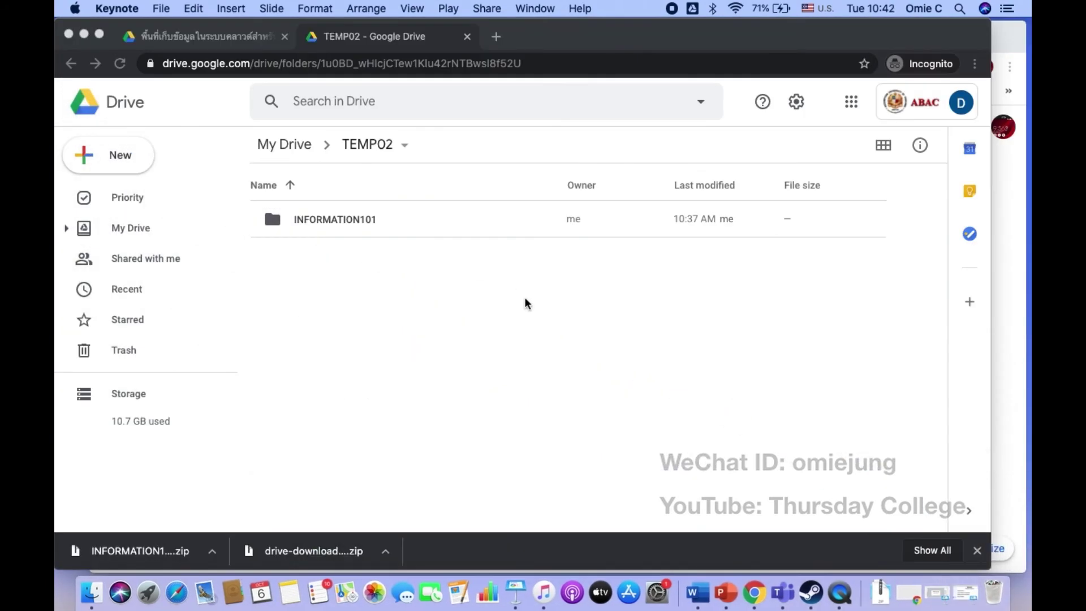
pyautogui.click(359, 223)
pyautogui.doubleClick(360, 223)
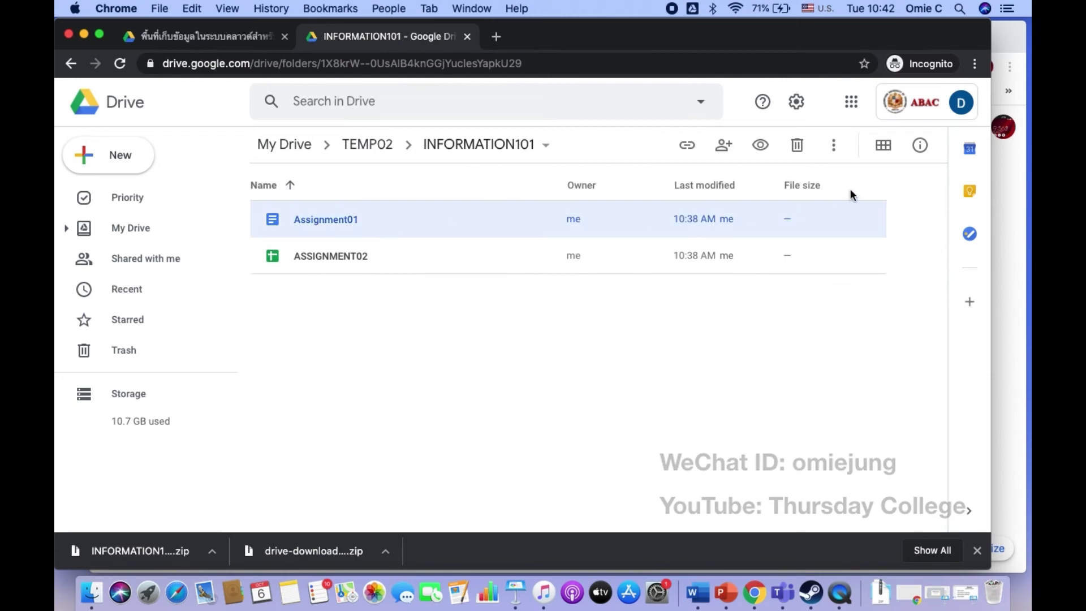
pyautogui.click(722, 149)
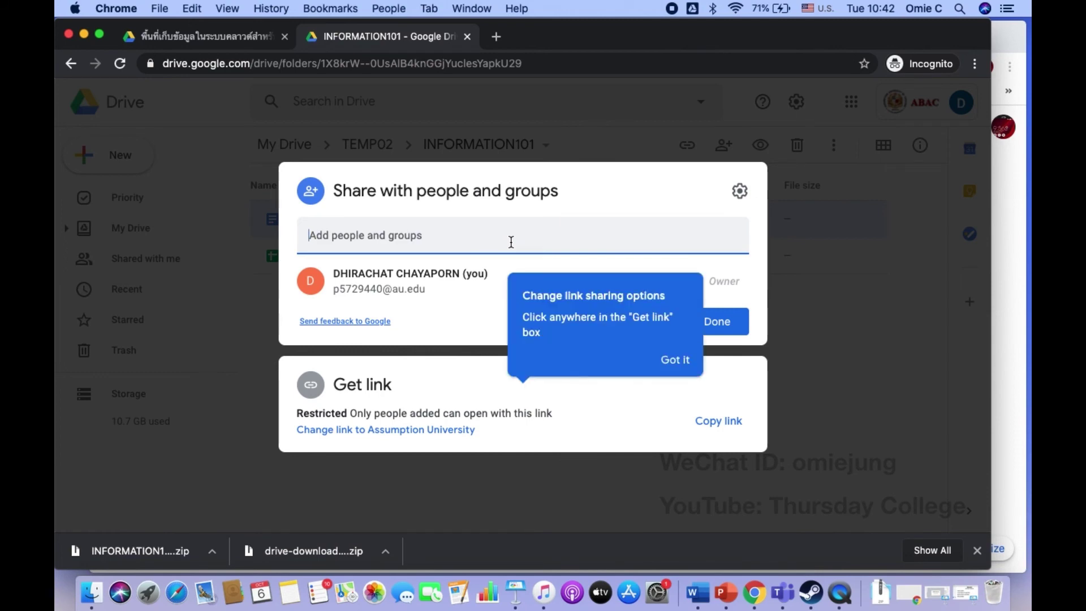
# Step: Add the collaborator's e-mail account to Assignment01 as an Editor, then return to the access list
pyautogui.click(482, 243)
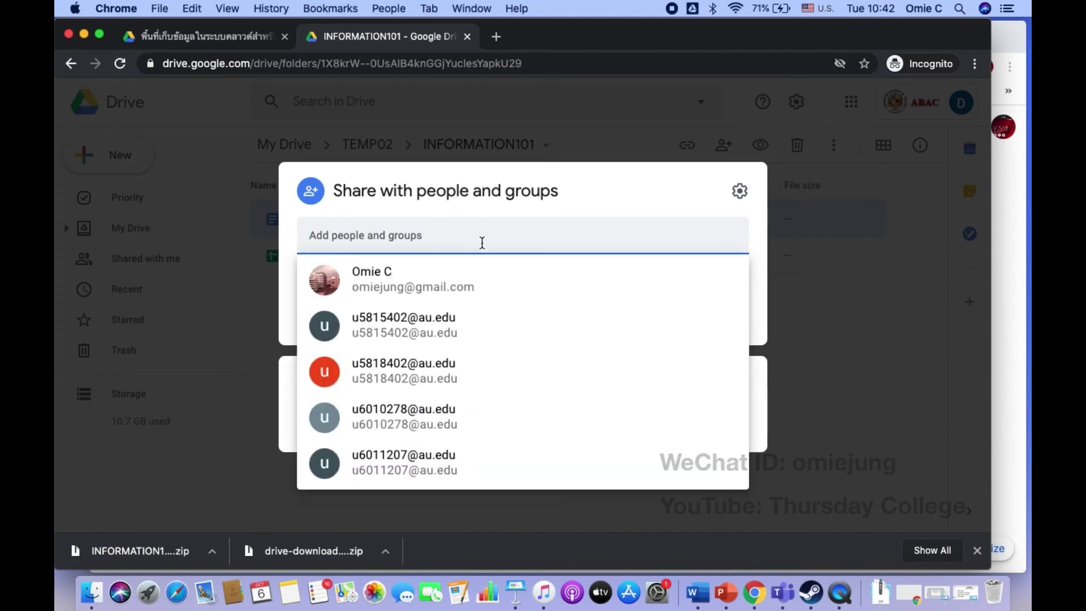
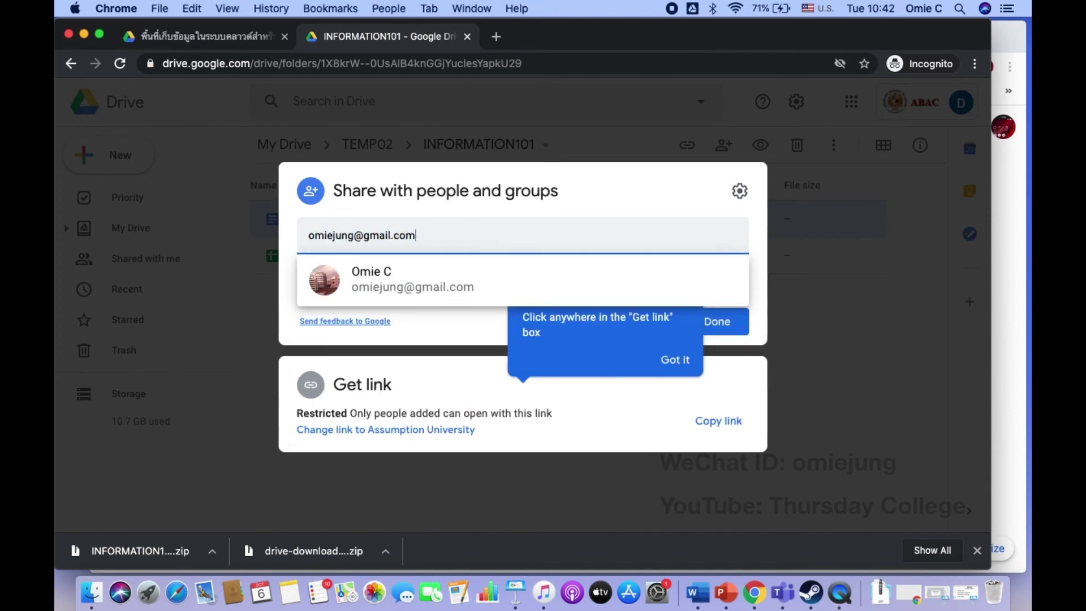
pyautogui.click(475, 291)
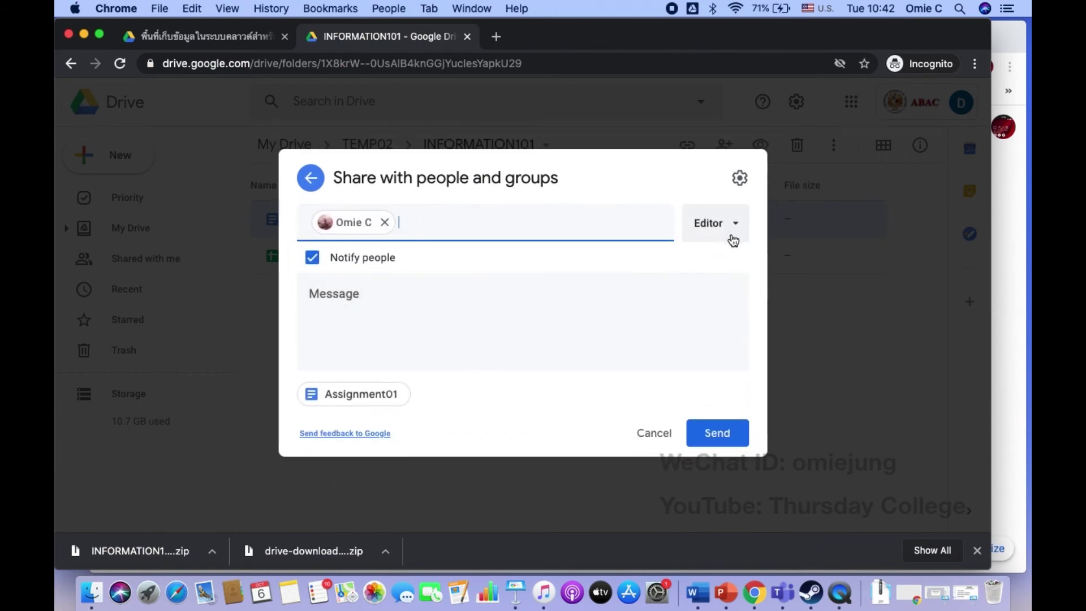
pyautogui.click(735, 228)
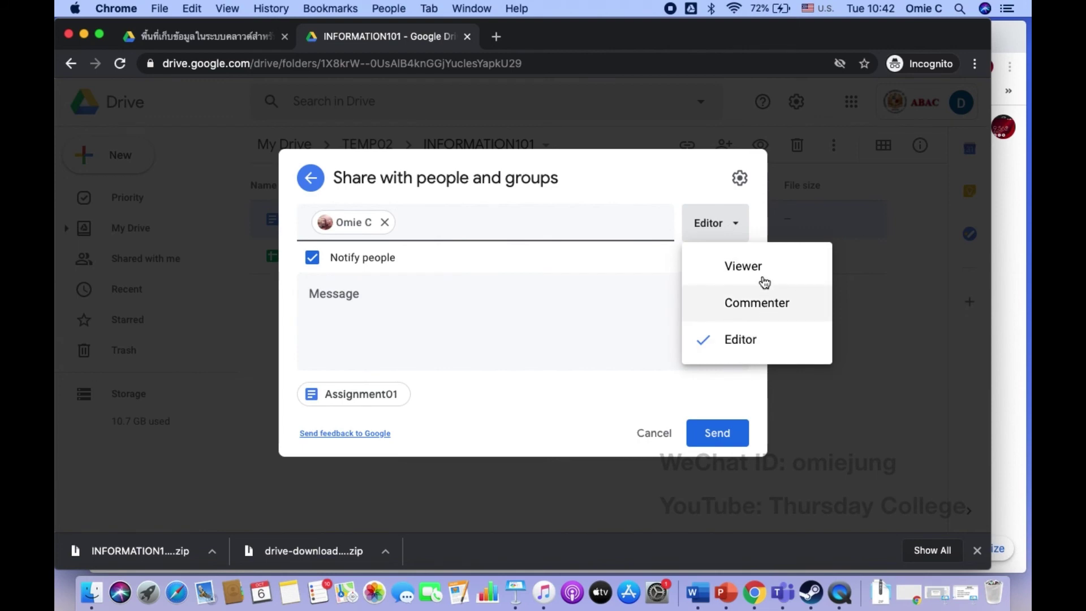
pyautogui.click(552, 252)
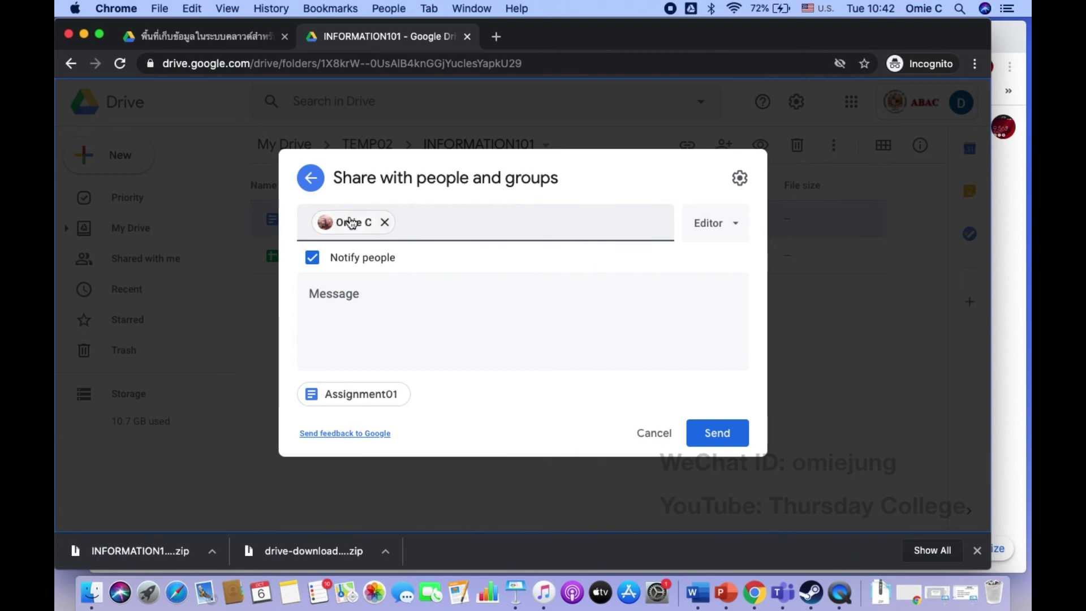
pyautogui.click(310, 178)
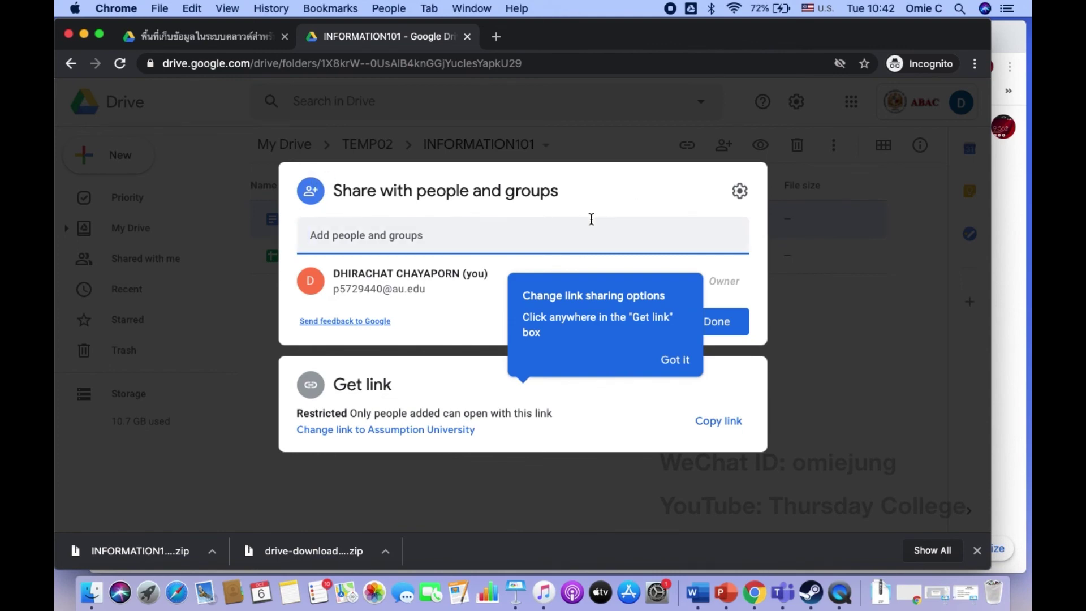
# Step: Limit Assignment01's link to Assumption University viewers and copy the link
pyautogui.click(451, 429)
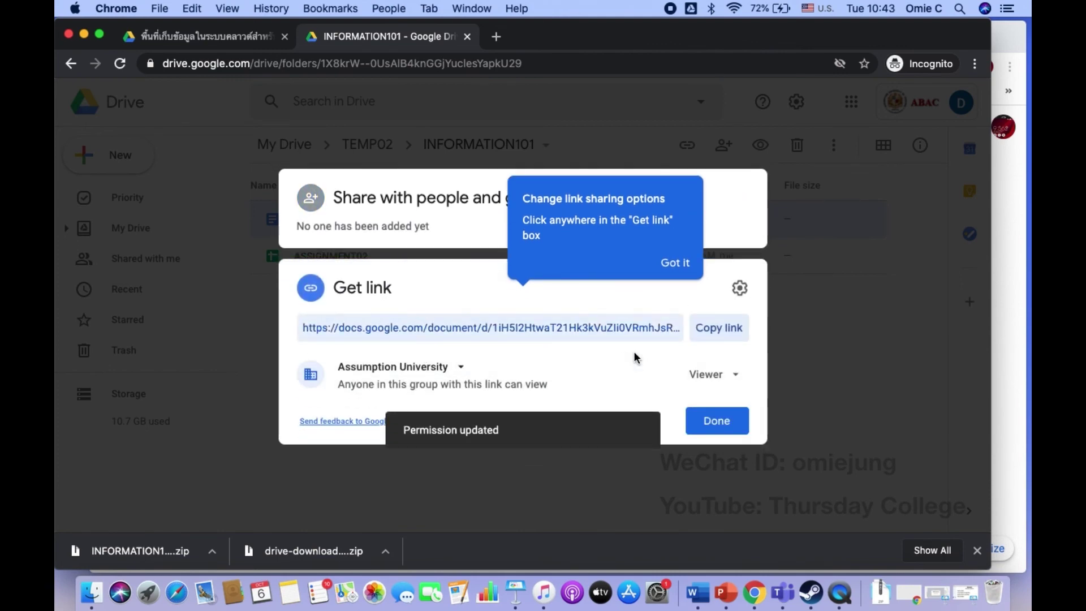
pyautogui.click(462, 372)
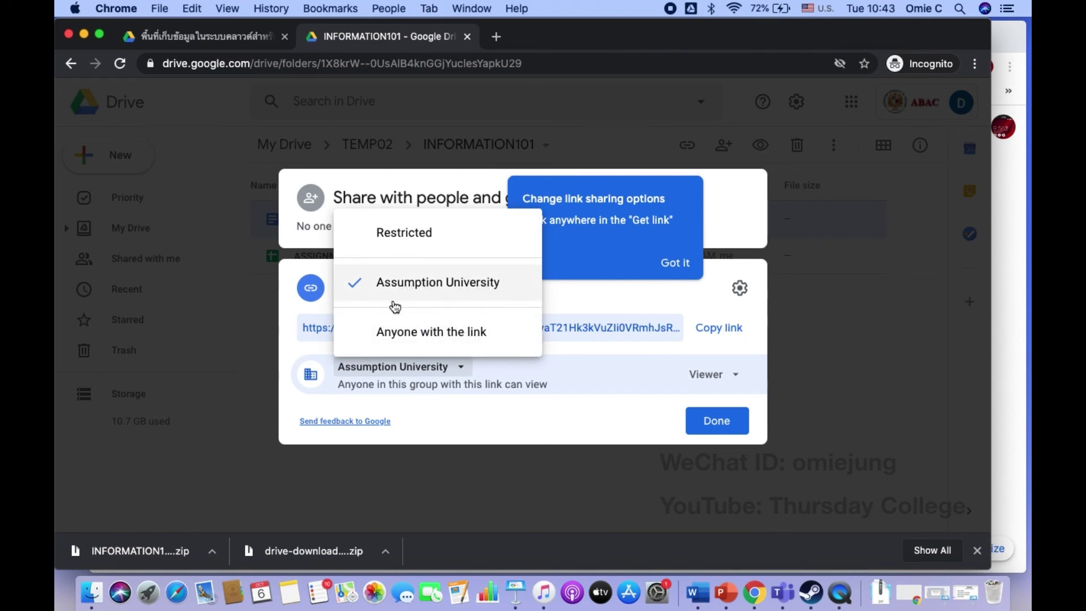
pyautogui.click(436, 292)
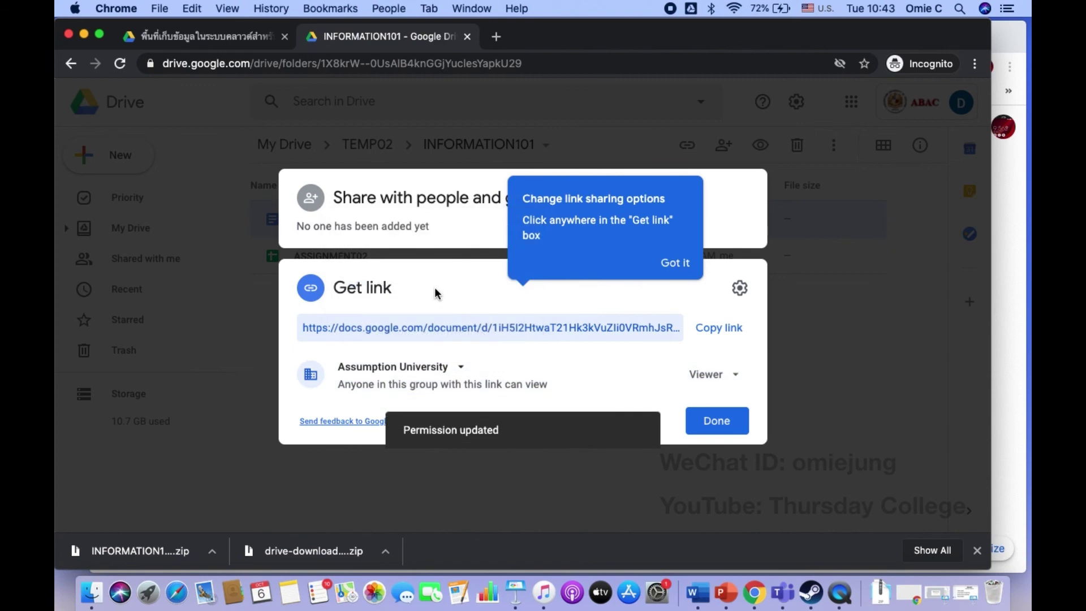
pyautogui.click(733, 329)
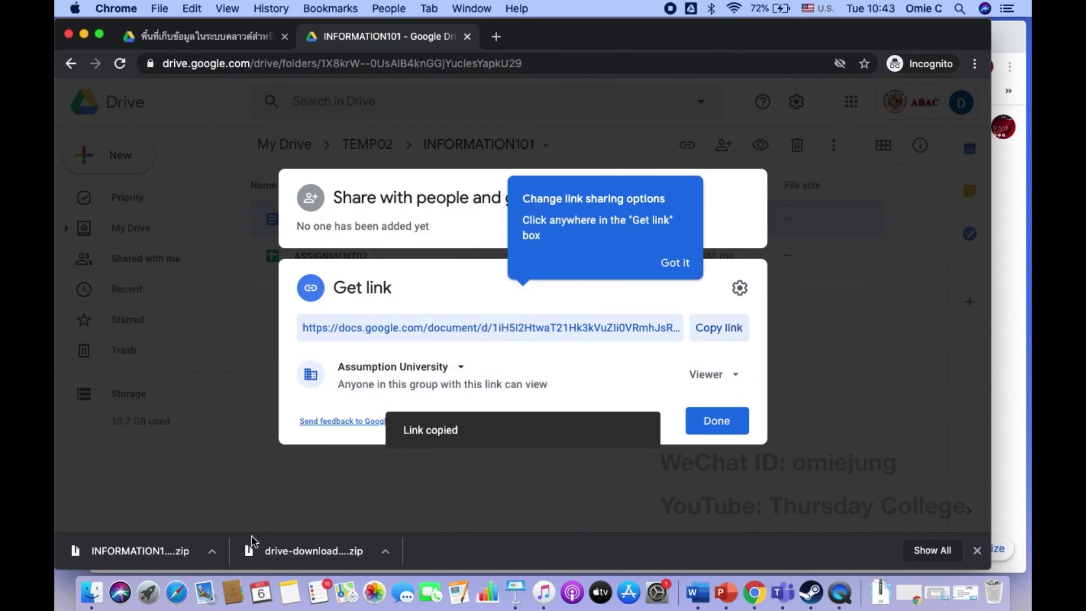
# Step: Paste the copied link into a new Safari private window to confirm it requires Google sign-in
pyautogui.click(181, 603)
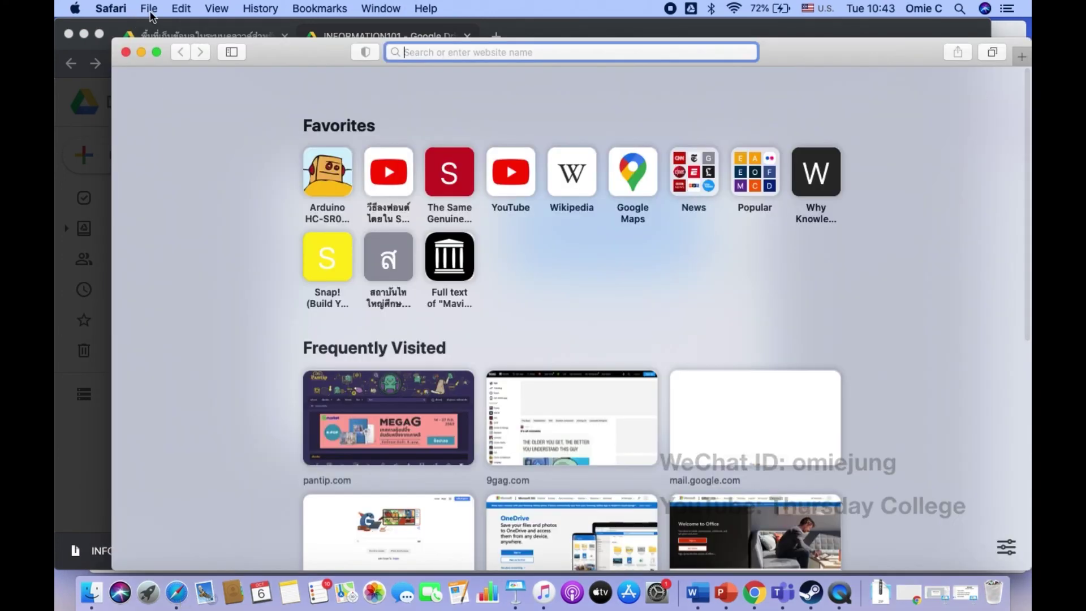
pyautogui.click(150, 9)
pyautogui.click(178, 50)
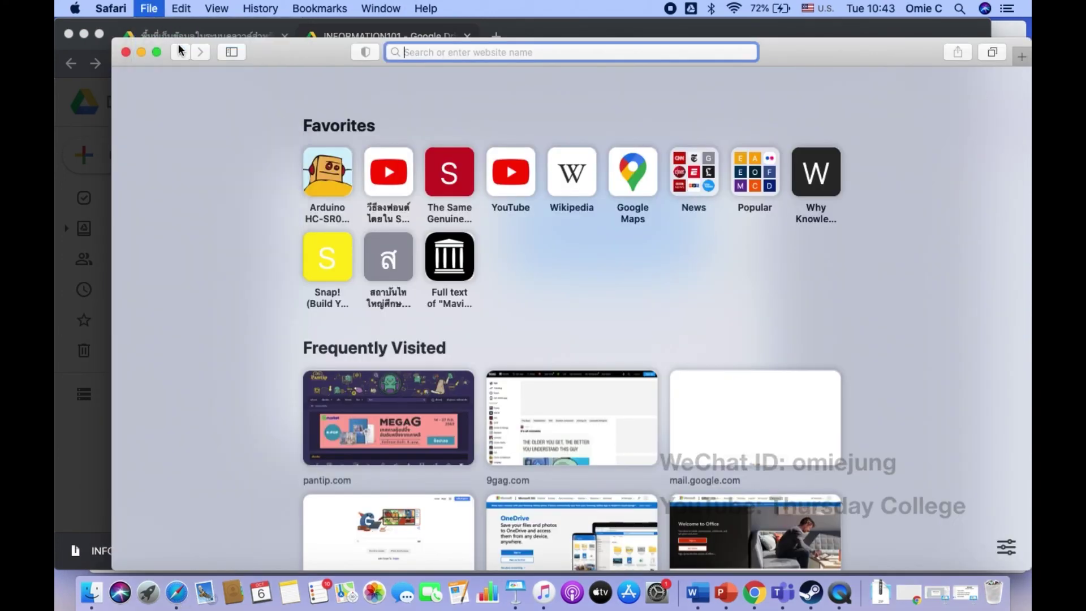
pyautogui.press('super+v')
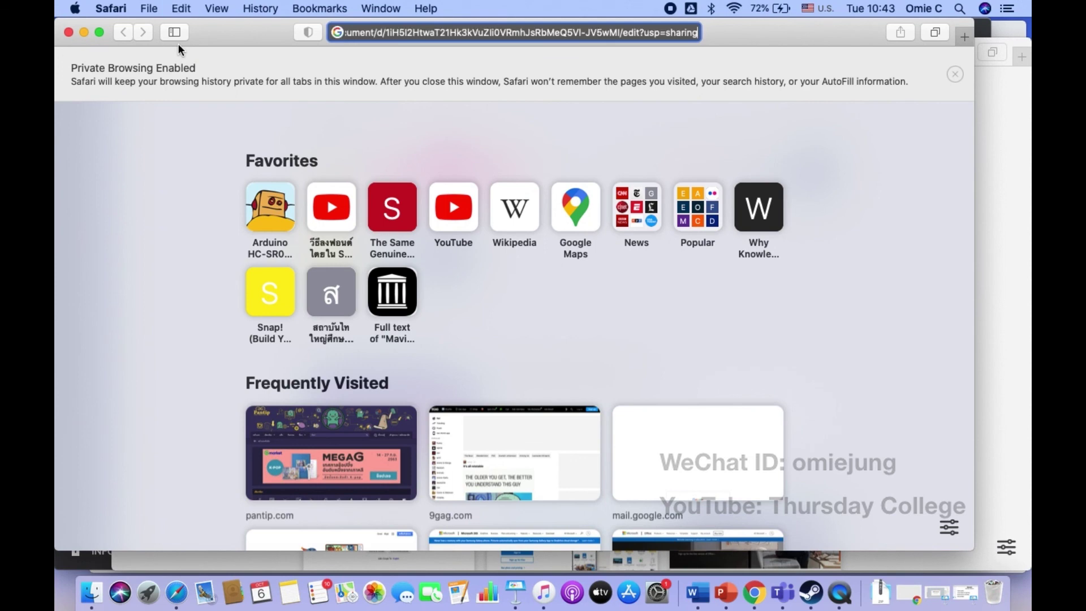
pyautogui.press('Return')
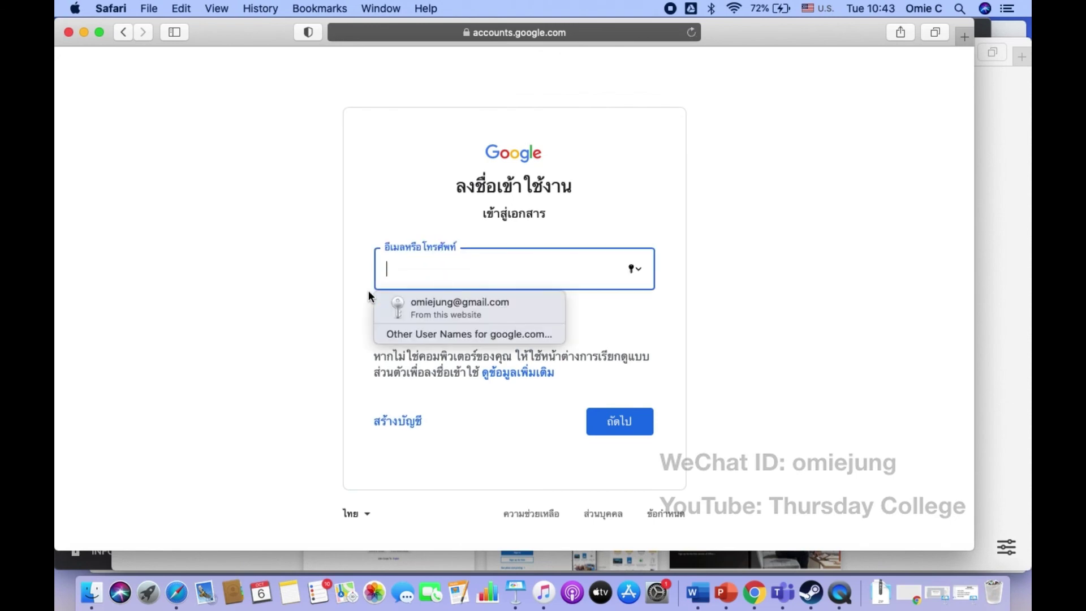
pyautogui.click(269, 315)
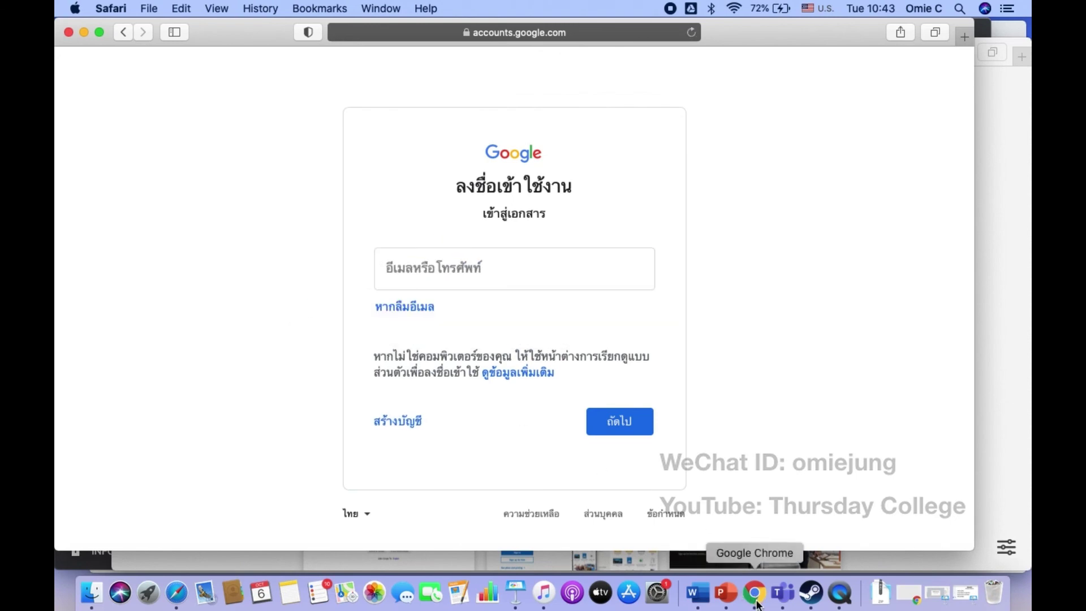
# Step: Back in Drive, change Assignment01's link access to Anyone with the link and copy it
pyautogui.click(755, 594)
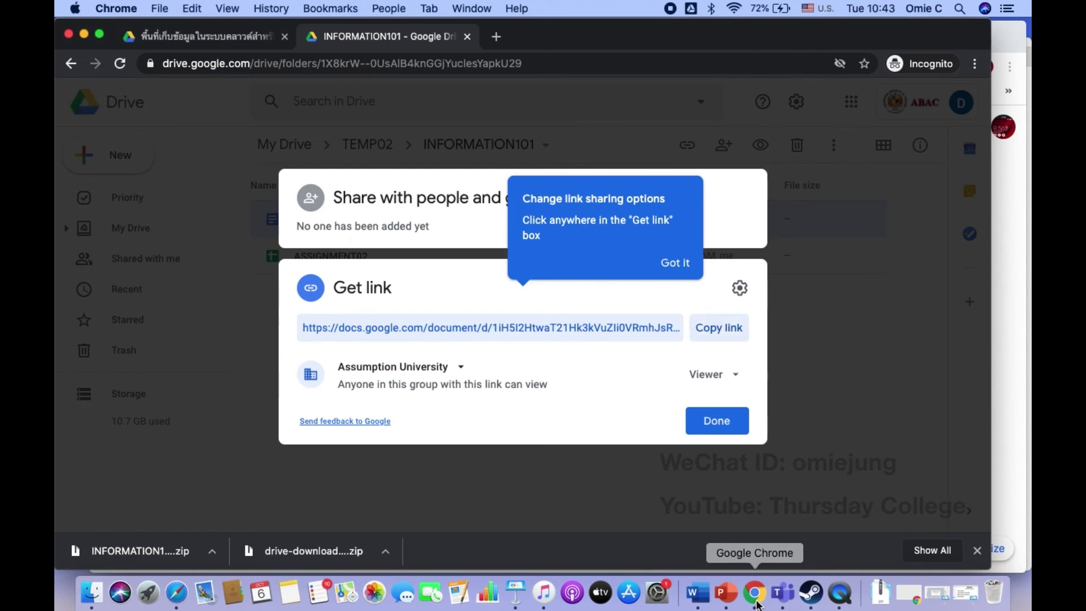
pyautogui.click(459, 372)
pyautogui.click(418, 336)
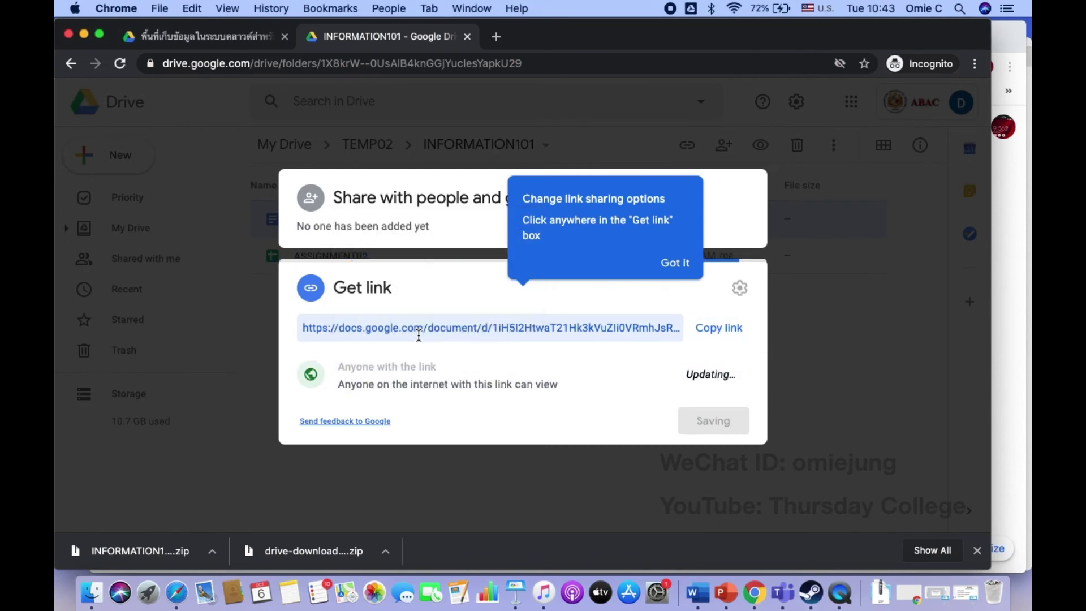
pyautogui.click(709, 328)
pyautogui.click(189, 603)
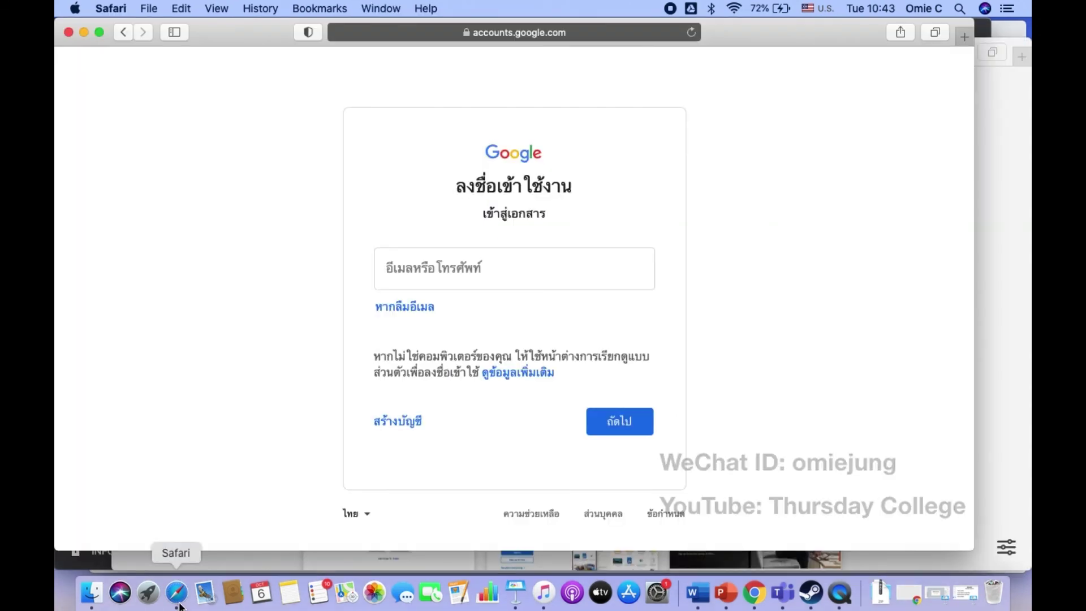
# Step: Load the anyone-with-link URL in Safari, confirming Assignment01's 'Hello World' shows without sign-in
pyautogui.click(522, 34)
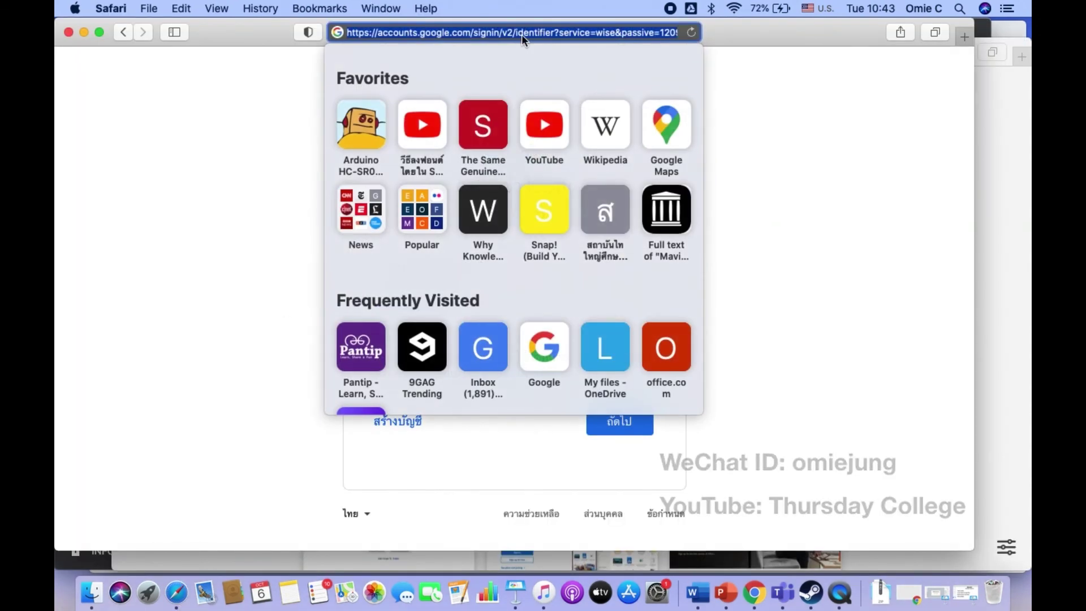
pyautogui.press('super+v')
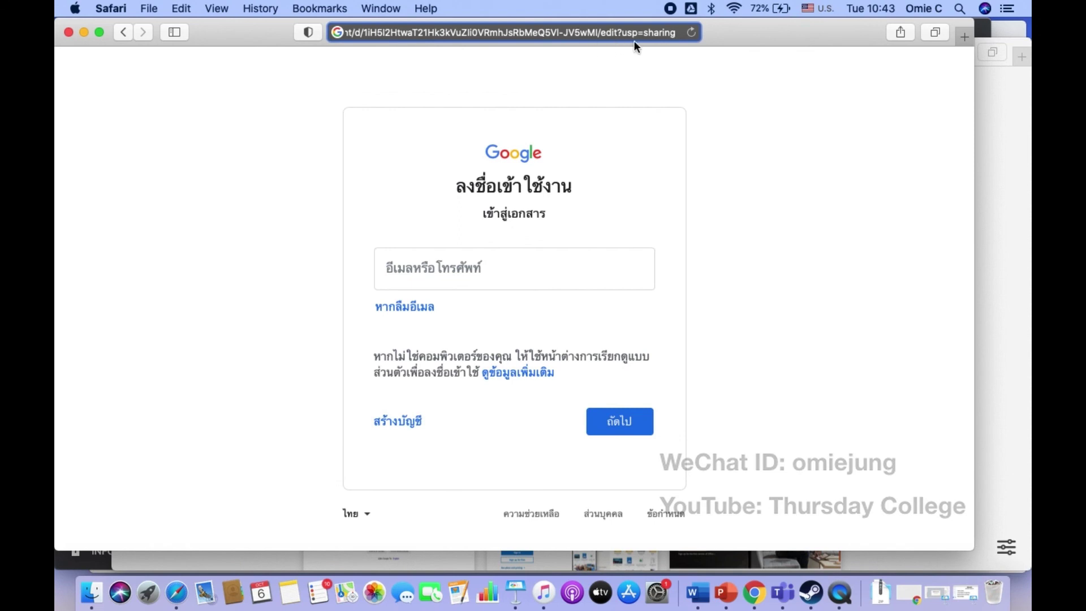
pyautogui.press('Return')
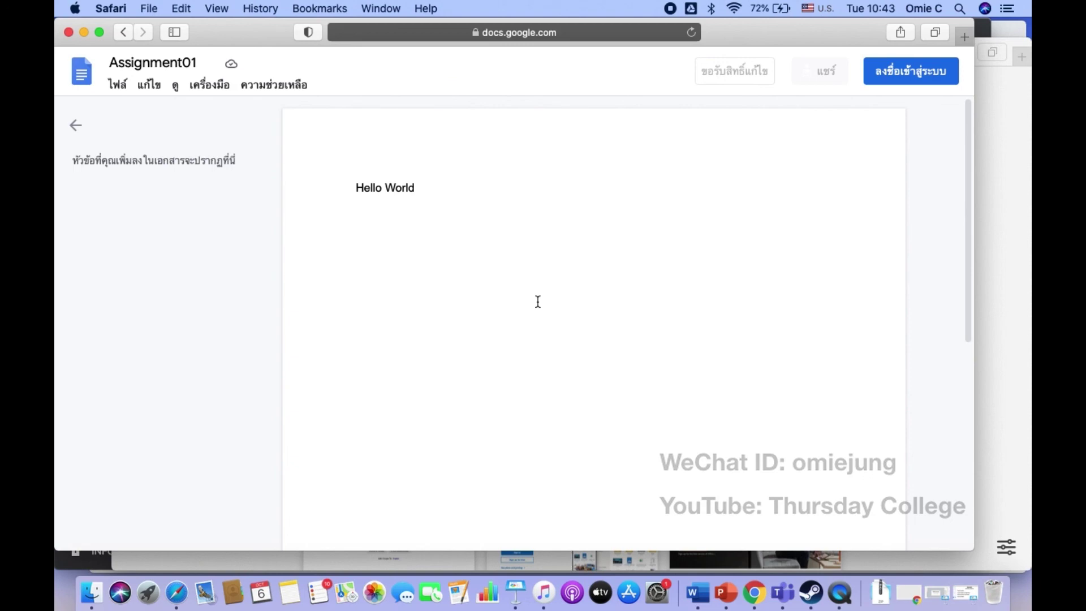
pyautogui.click(756, 604)
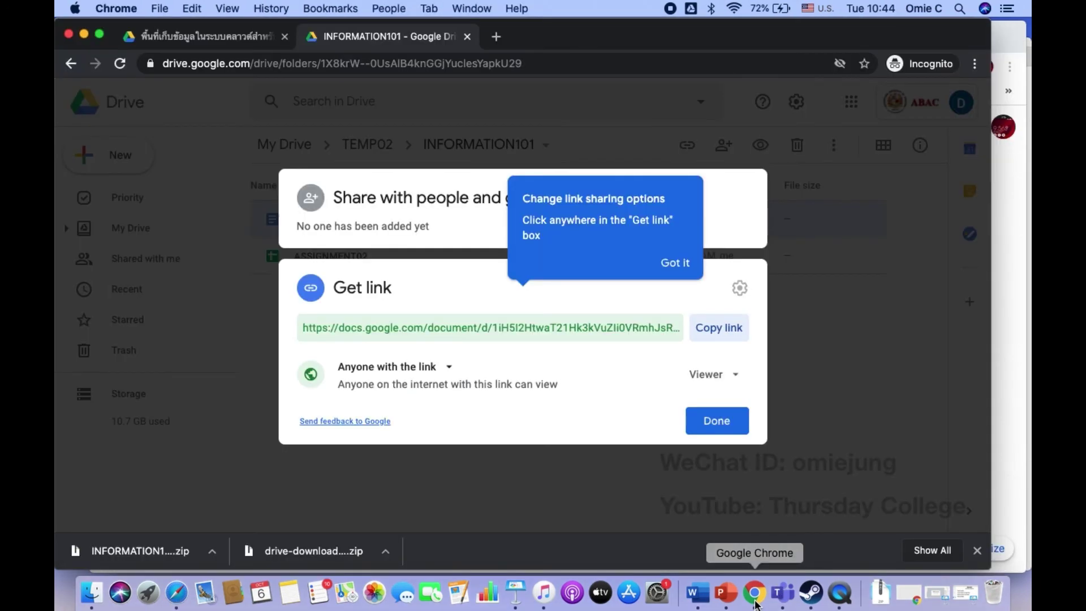
# Step: Restrict Assignment01's link back to Assumption University viewers, then bring the BBA1102 Keynote slide forward
pyautogui.click(450, 369)
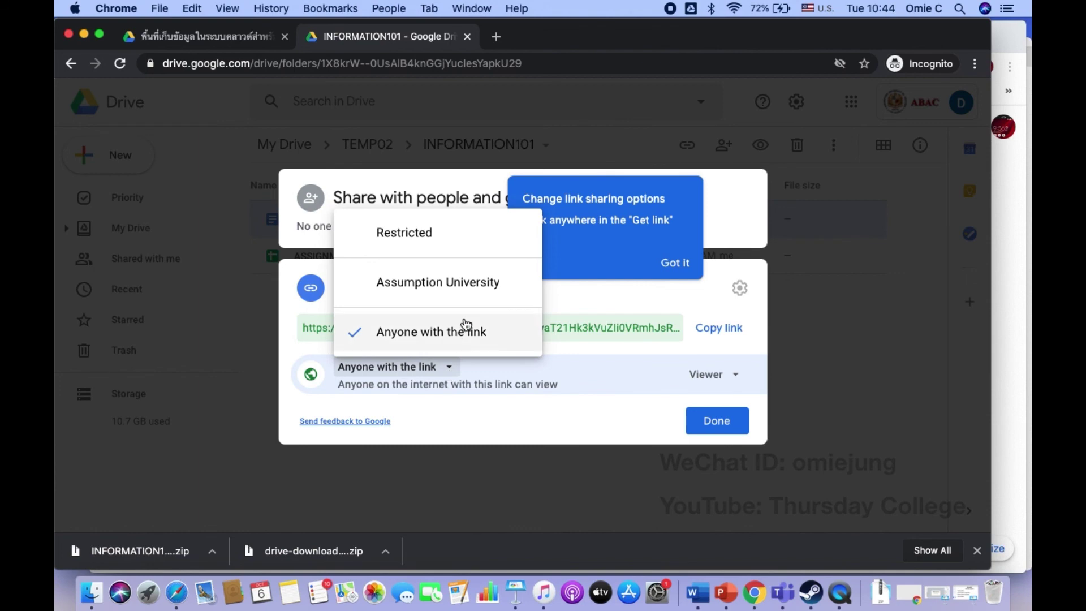
pyautogui.click(469, 282)
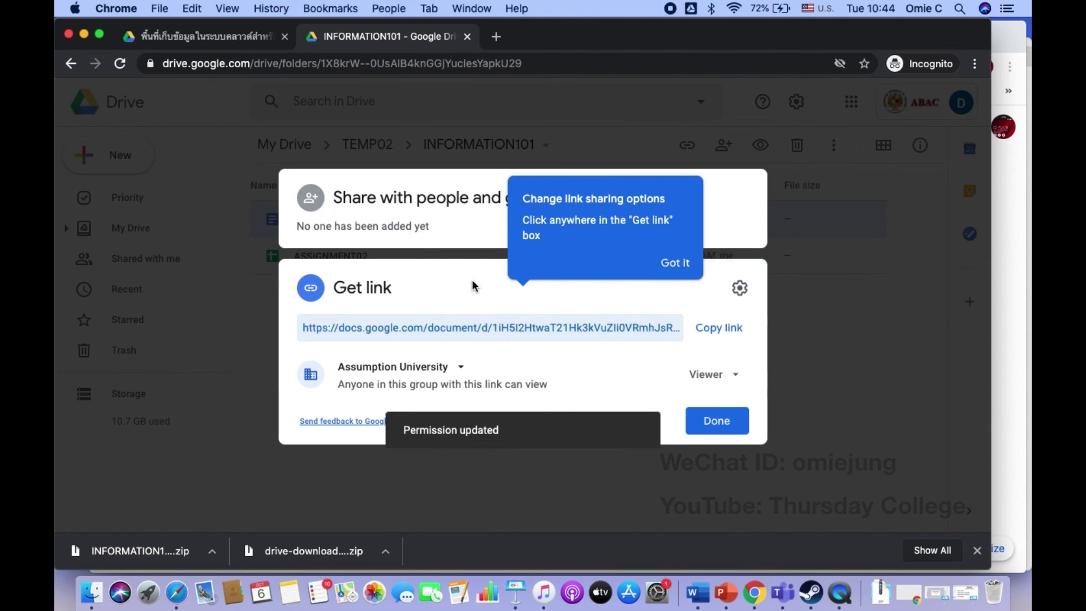
pyautogui.click(734, 194)
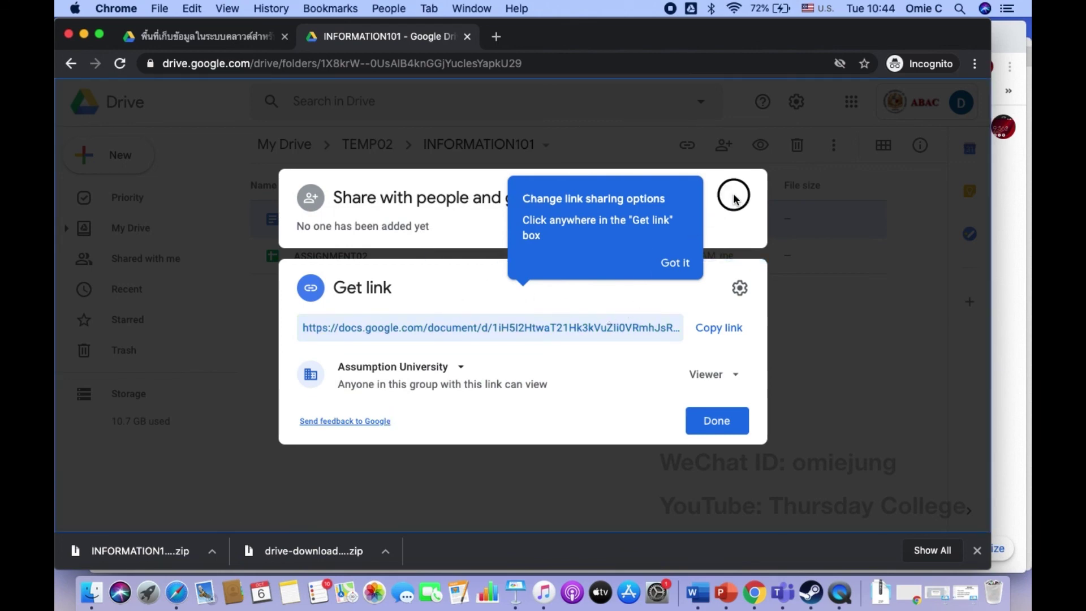
pyautogui.click(424, 237)
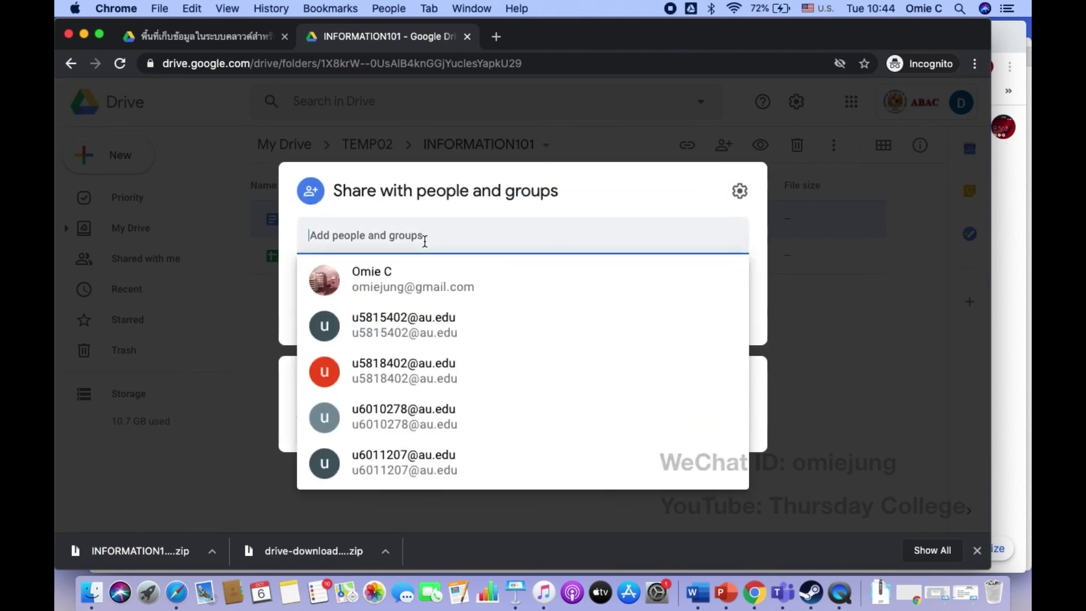
pyautogui.click(555, 200)
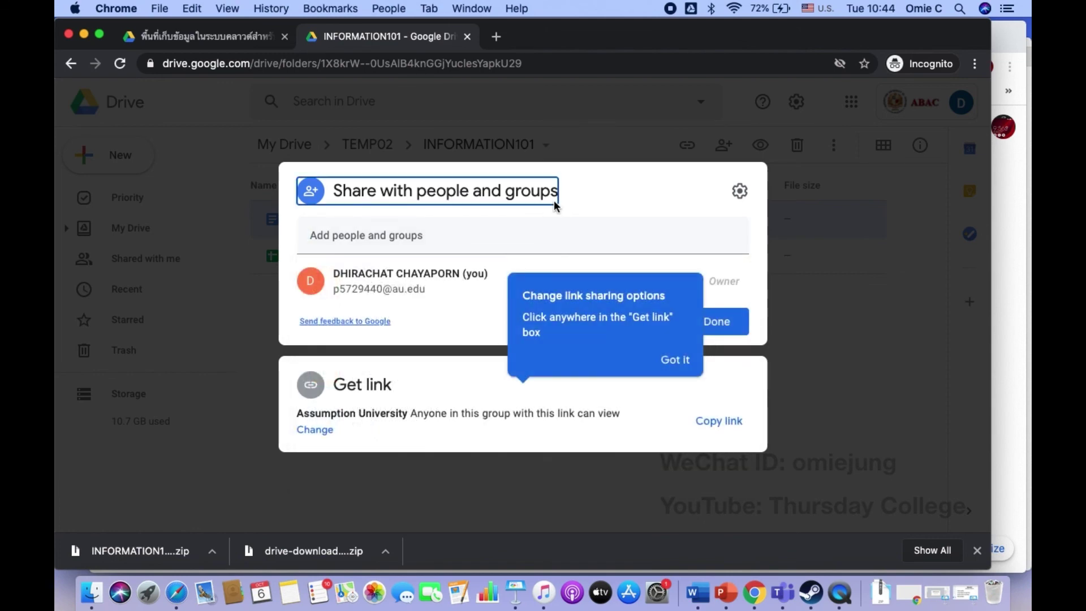
pyautogui.click(516, 594)
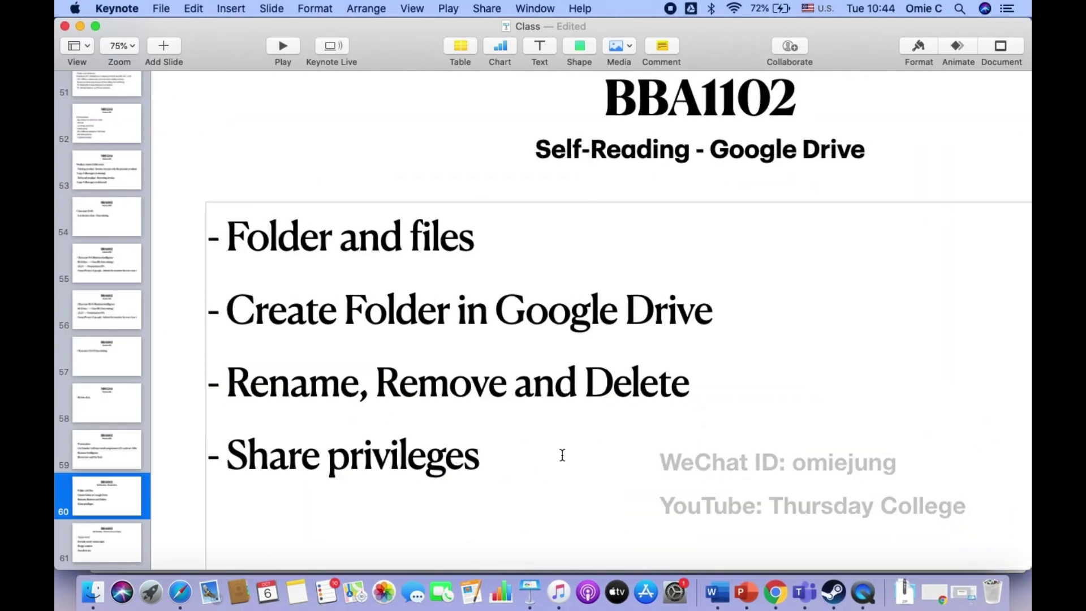